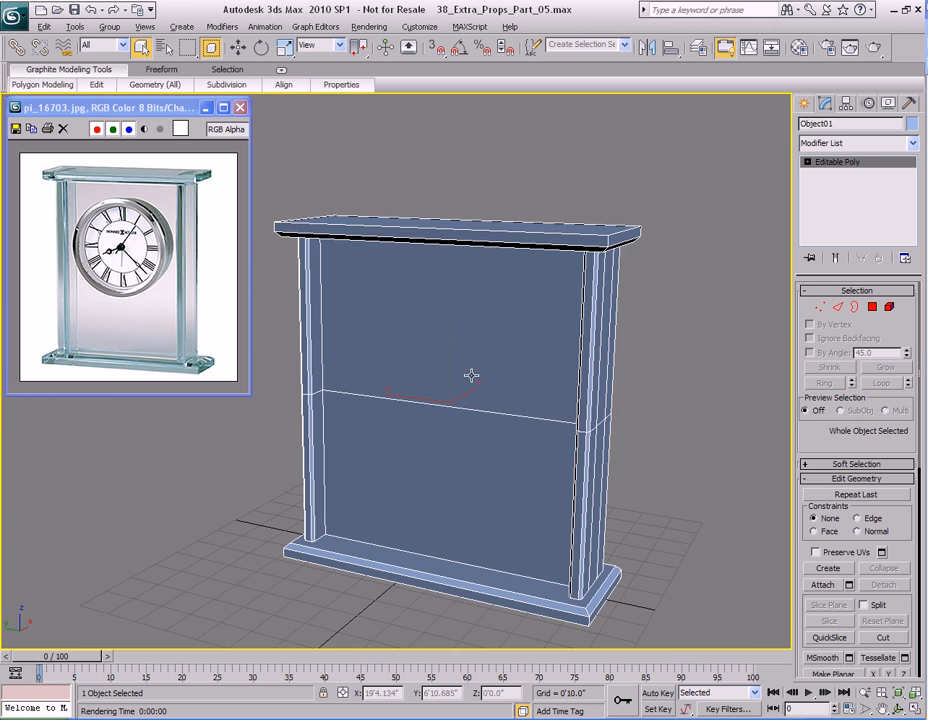
- Draw a circle spline about 2'7.8" in radius over the clock's wide face in a wireframe elevation view
key(f)
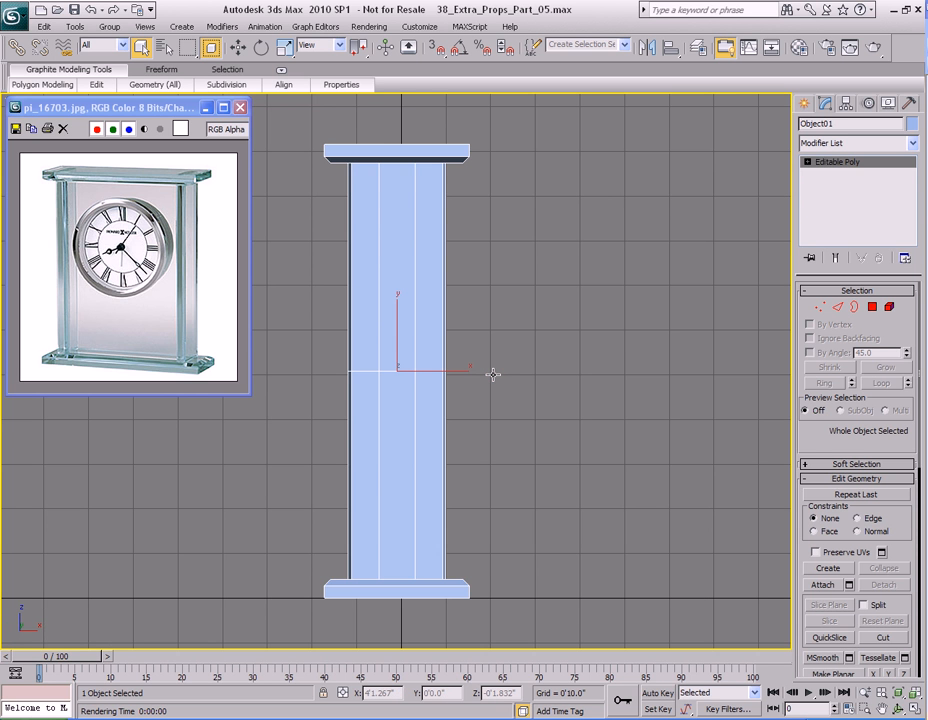
scroll(493, 374, up, 5)
scroll(490, 375, down, 3)
middle_drag(480, 373, 493, 349)
scroll(514, 360, down, 2)
scroll(510, 356, up, 2)
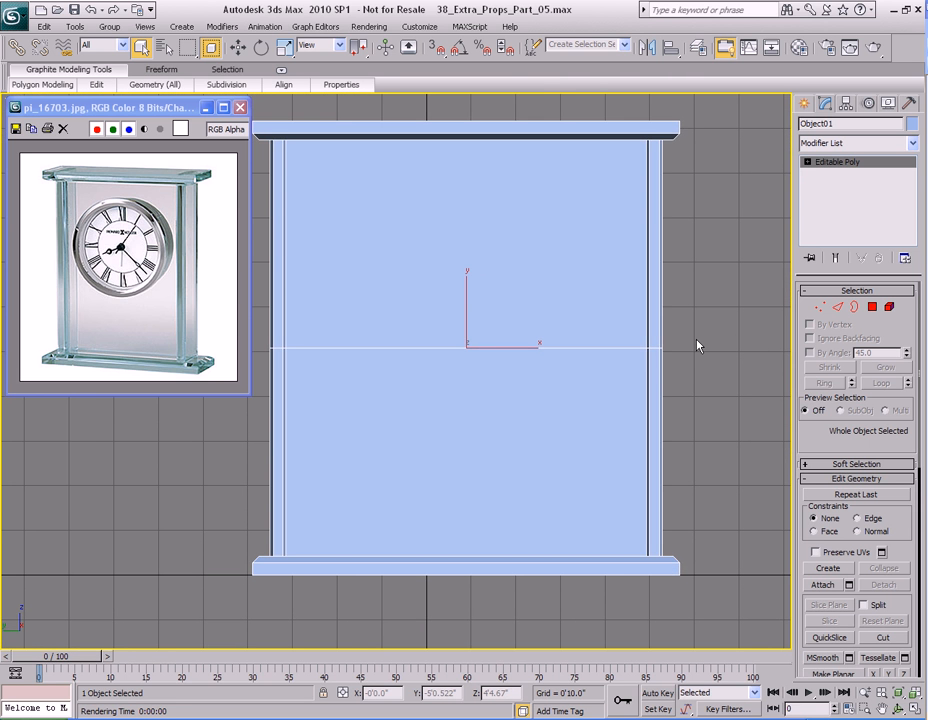
key(F3)
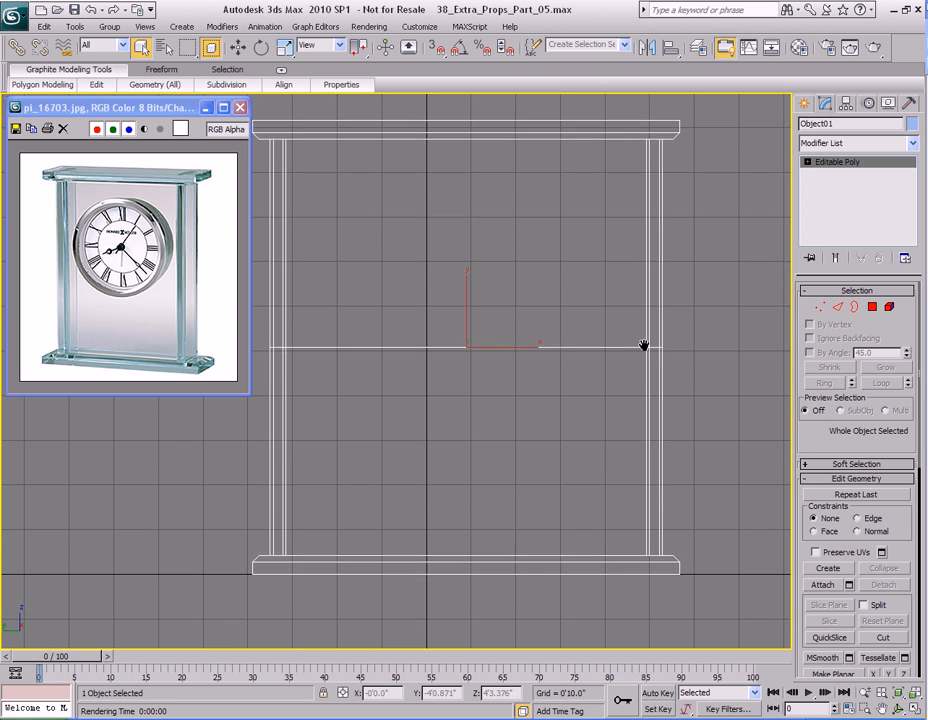
click(538, 408)
right_click(560, 346)
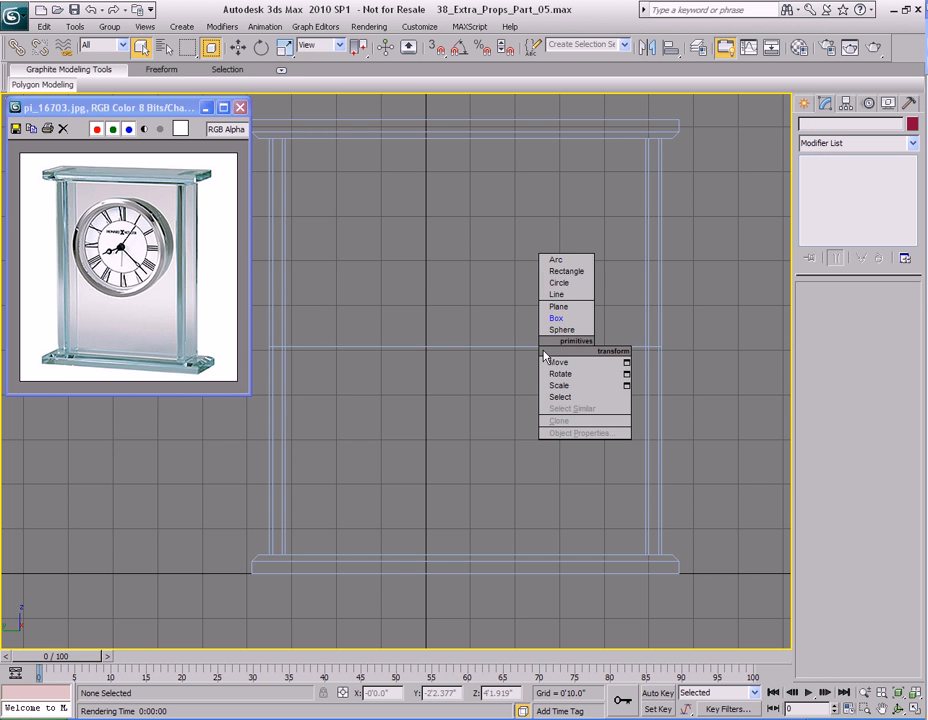
click(559, 283)
drag(379, 243, 493, 331)
right_click(493, 331)
- Move the circle to the upper middle of the clock's face, matching the dial position in the reference photo
key(w)
drag(392, 268, 465, 326)
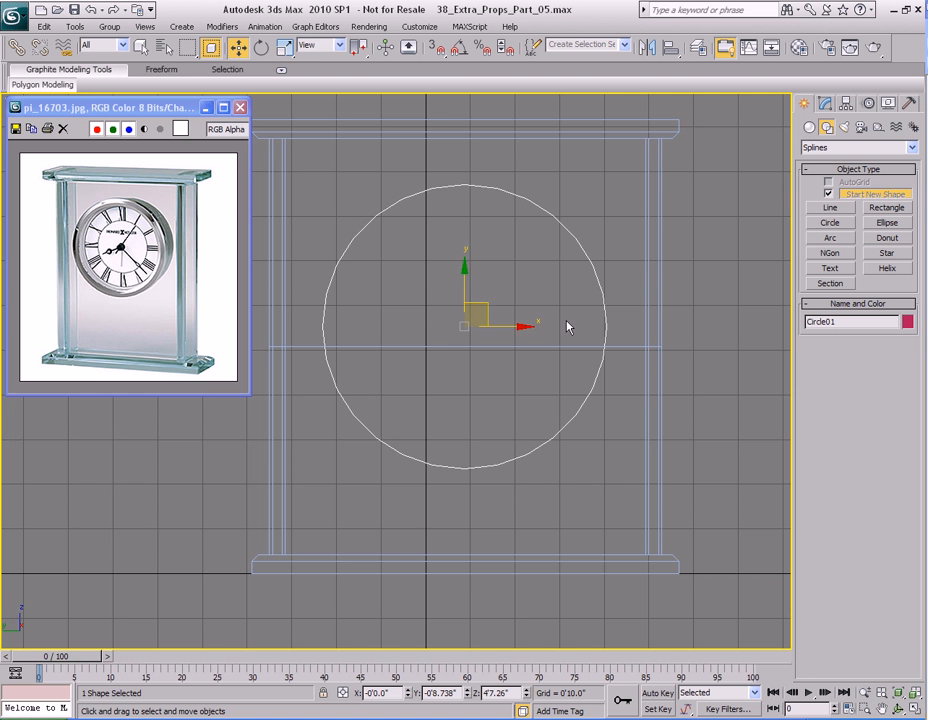
middle_drag(497, 292, 504, 294)
drag(488, 302, 482, 275)
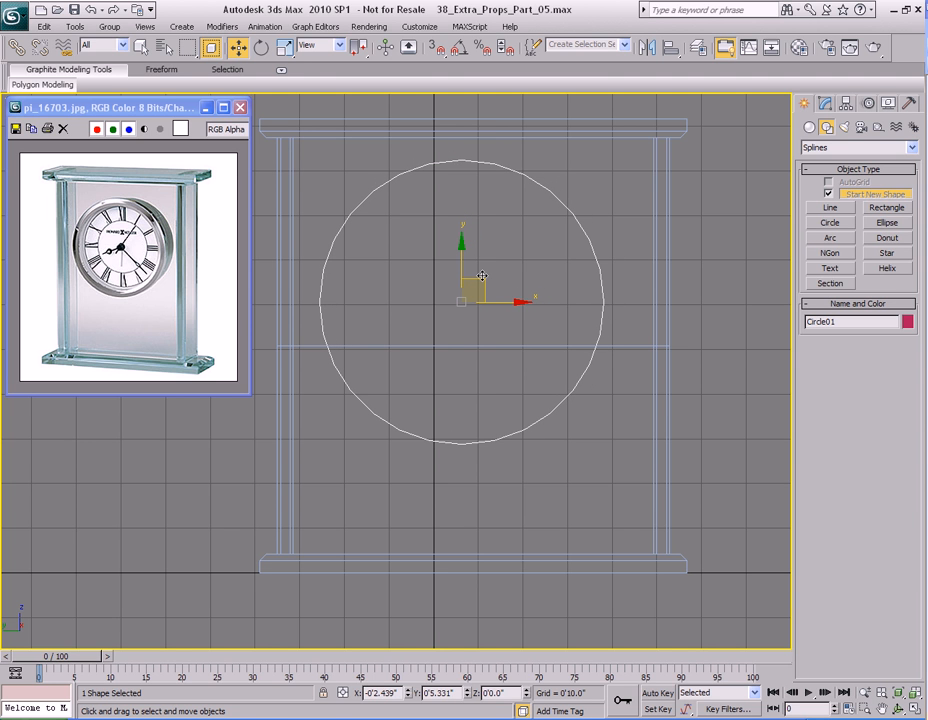
- Align the circle to Object01 on the Y position only, center to center
middle_drag(500, 320, 490, 361)
key(p)
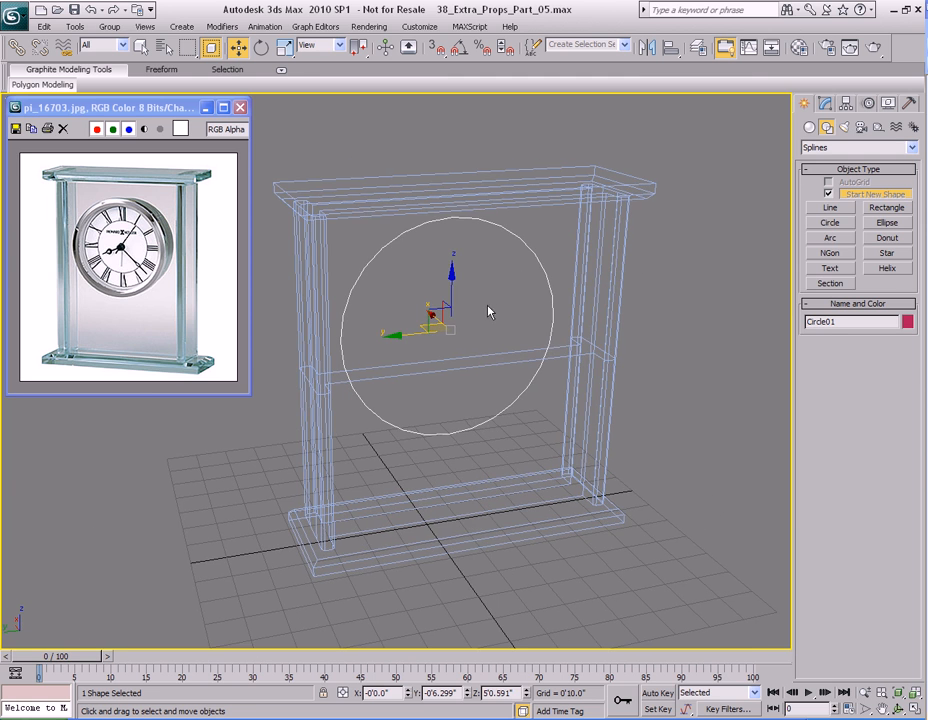
alt+middle_drag(589, 219, 578, 279)
key(q)
alt+middle_drag(628, 232, 572, 292)
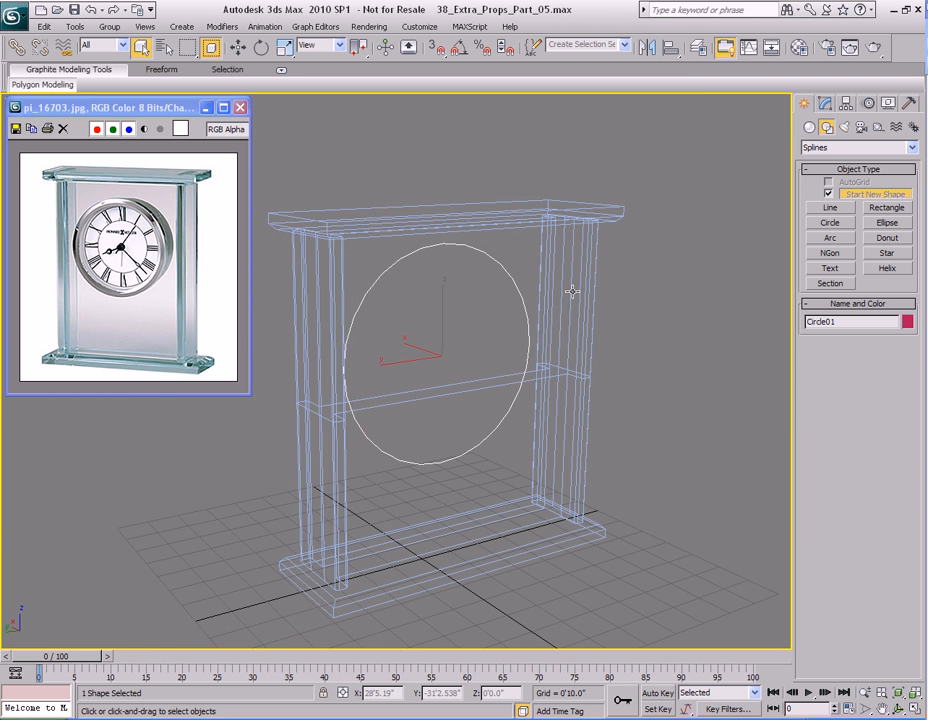
click(670, 47)
click(437, 172)
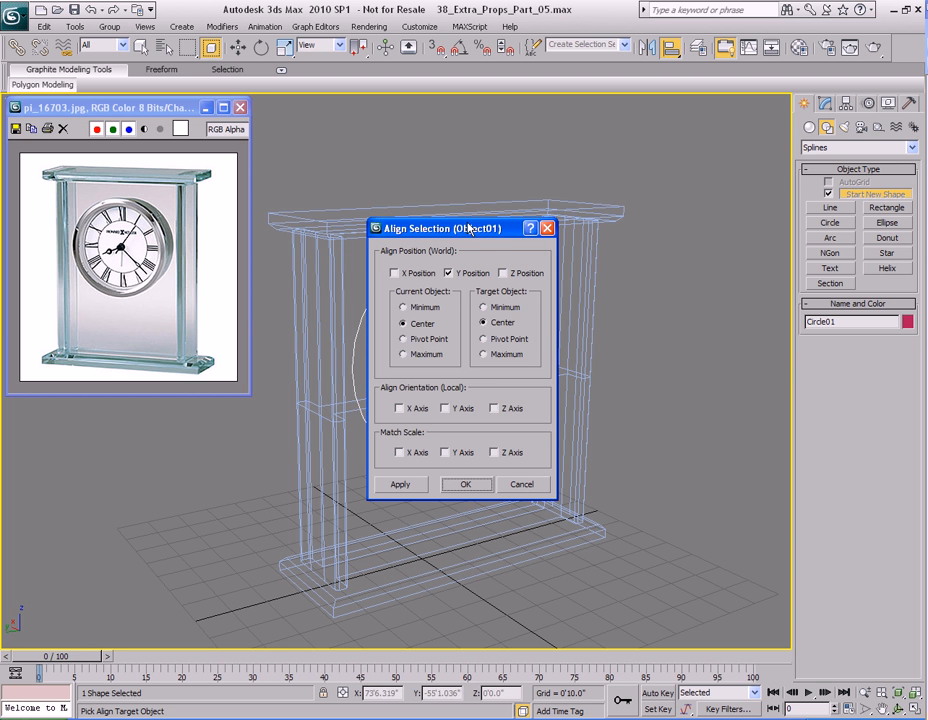
drag(463, 230, 665, 241)
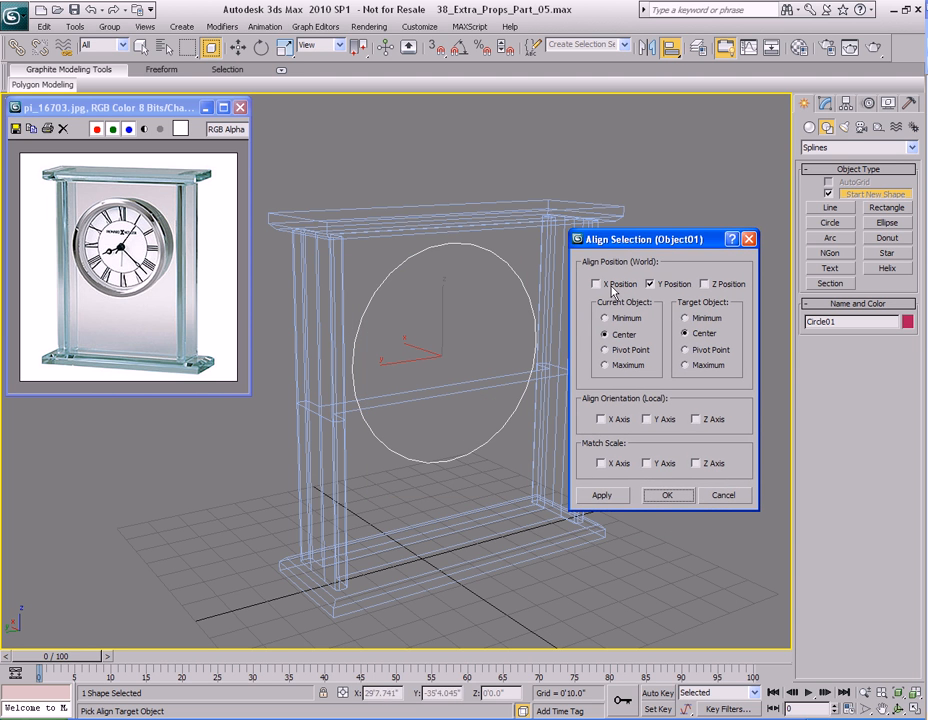
click(705, 284)
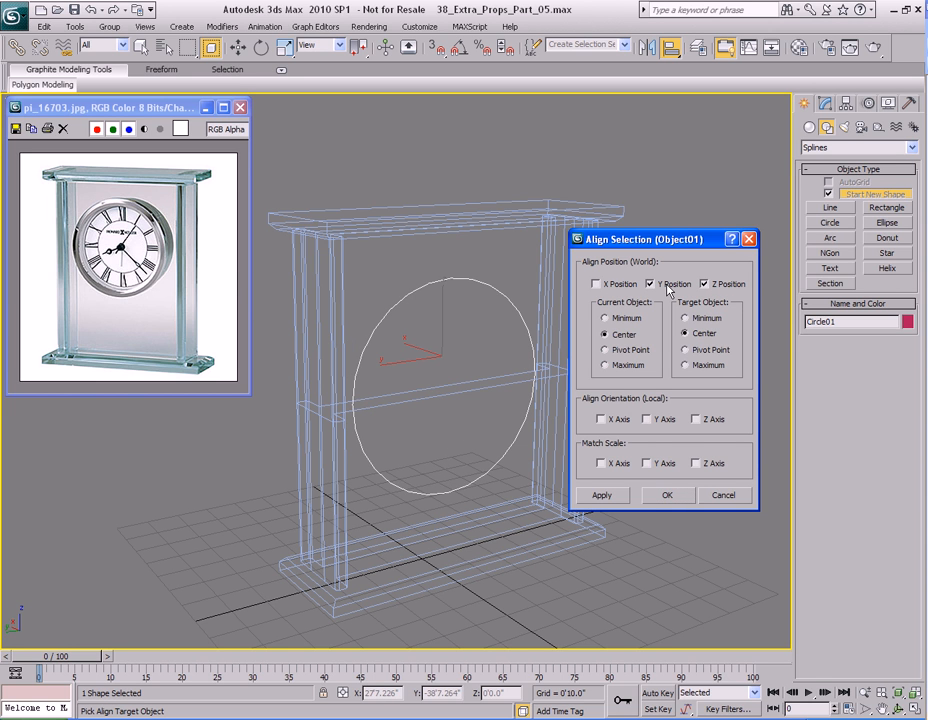
click(729, 285)
click(620, 288)
click(620, 288)
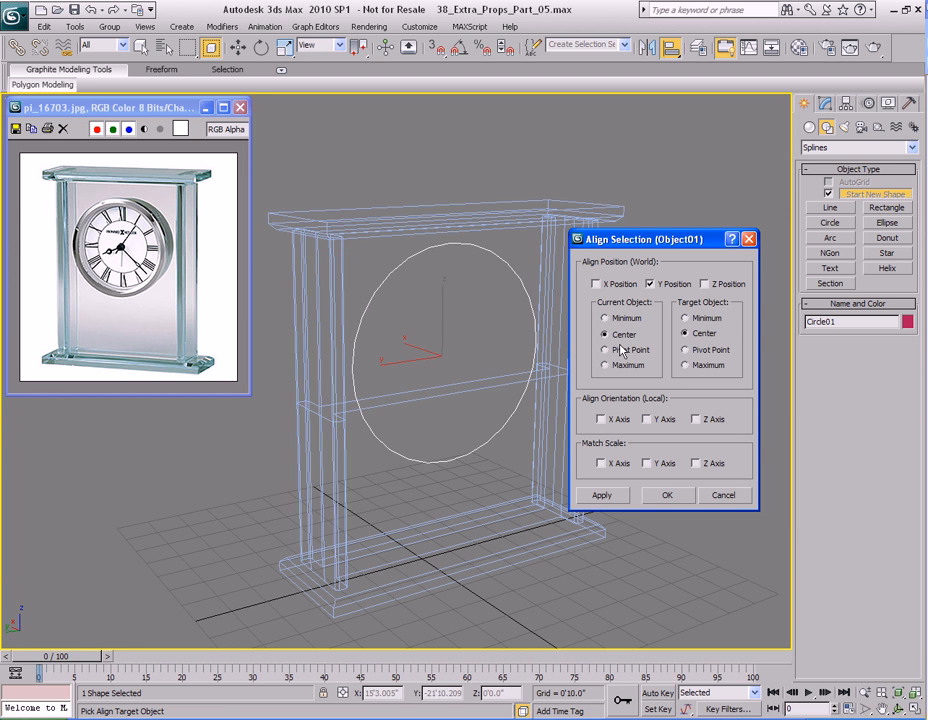
click(667, 495)
- Hide the grid in the elevation view and nudge the circle slightly along the vertical axis
middle_drag(520, 432, 553, 442)
key(l)
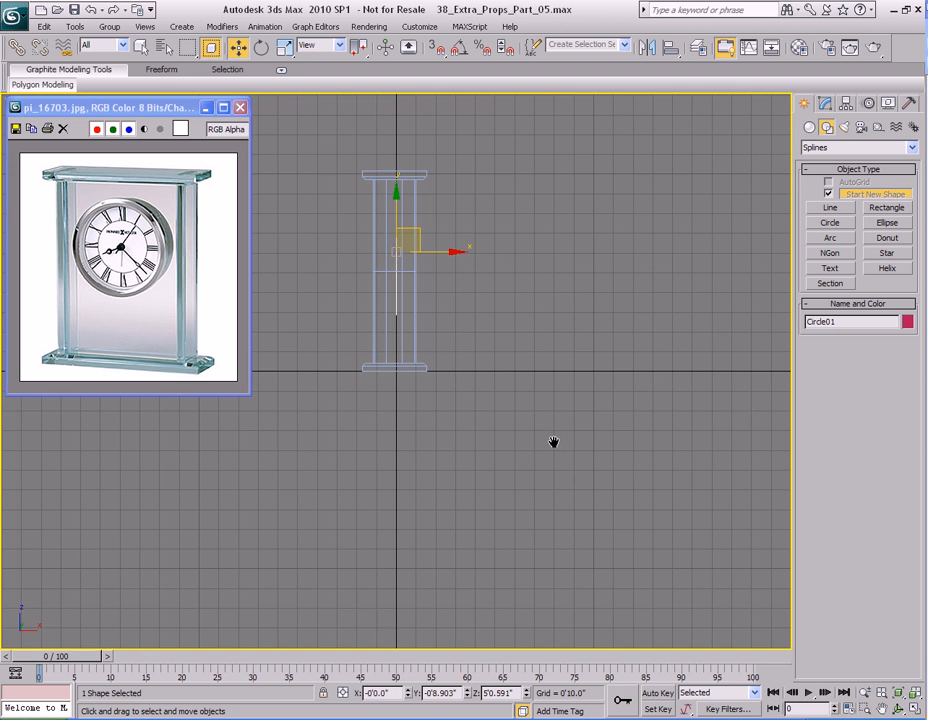
key(f)
key(z)
scroll(495, 354, down, 5)
middle_drag(536, 380, 582, 398)
key(g)
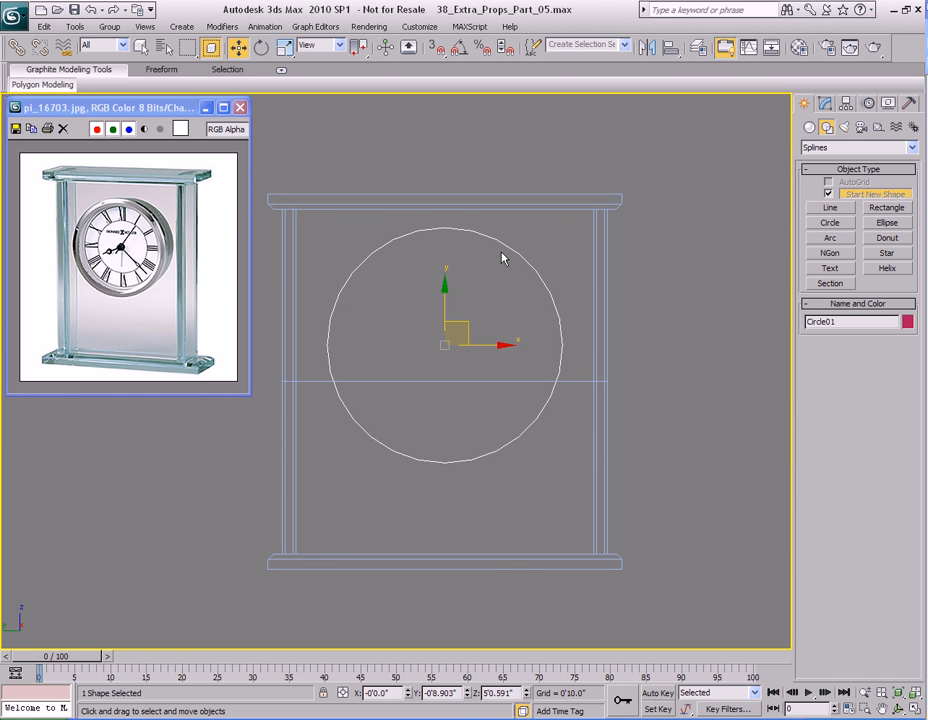
mouse_move(441, 290)
mouse_down()
mouse_move(441, 327)
mouse_move(443, 289)
mouse_up()
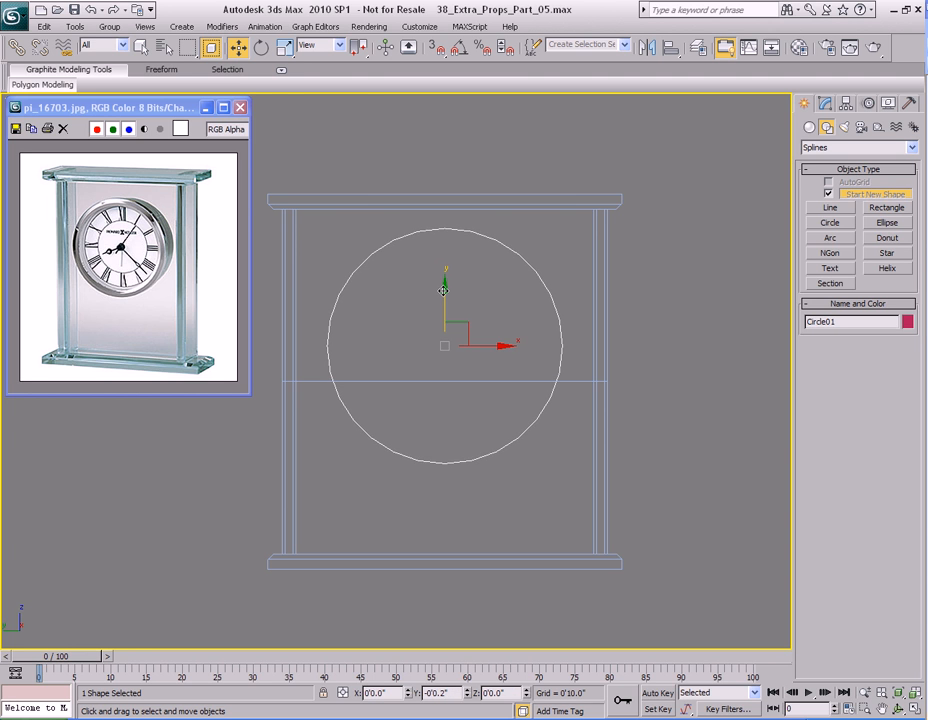
key(q)
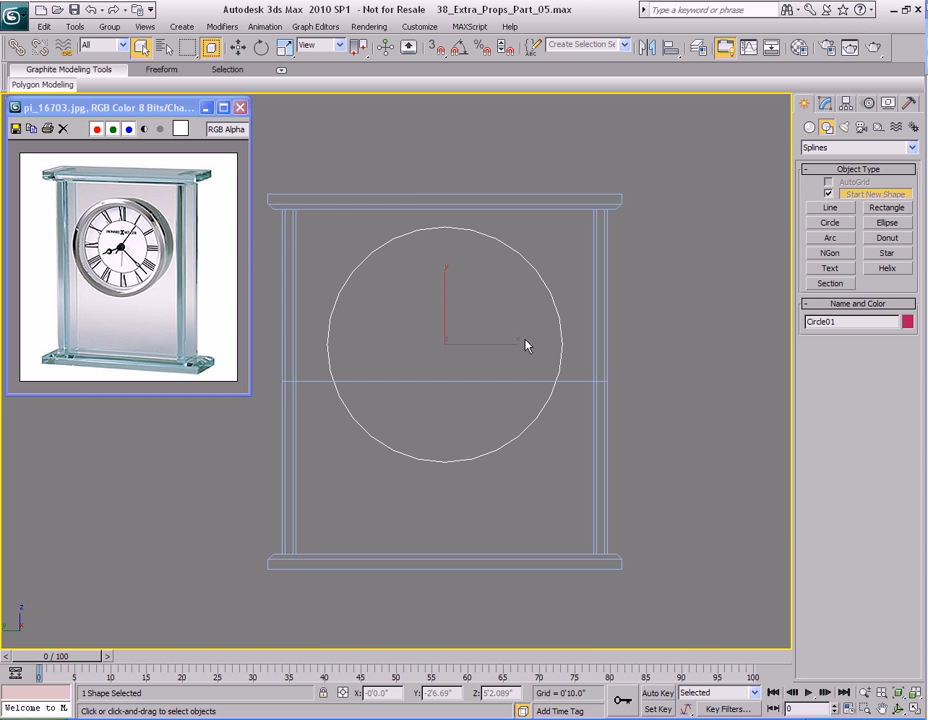
- Set the circle's interpolation steps to 12
key(p)
alt+middle_drag(586, 331, 542, 322)
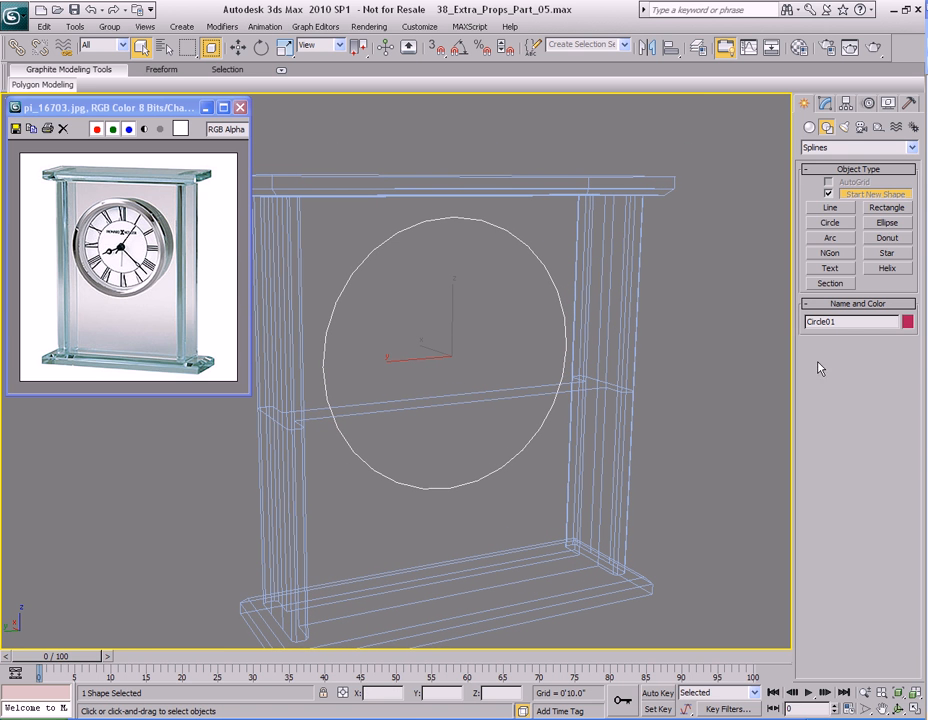
key(1)
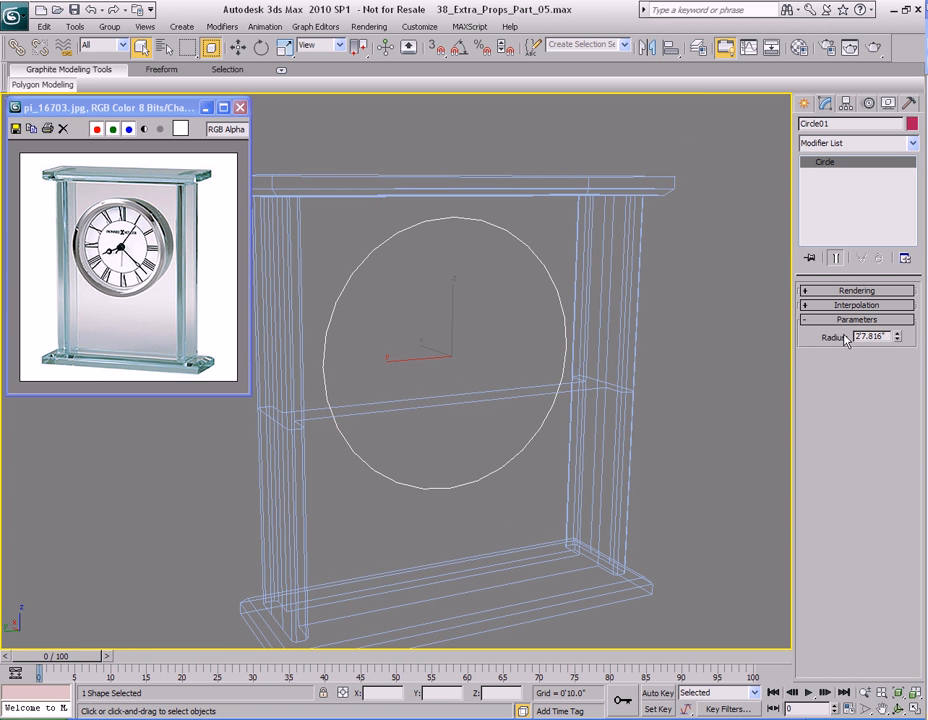
click(857, 305)
click(894, 318)
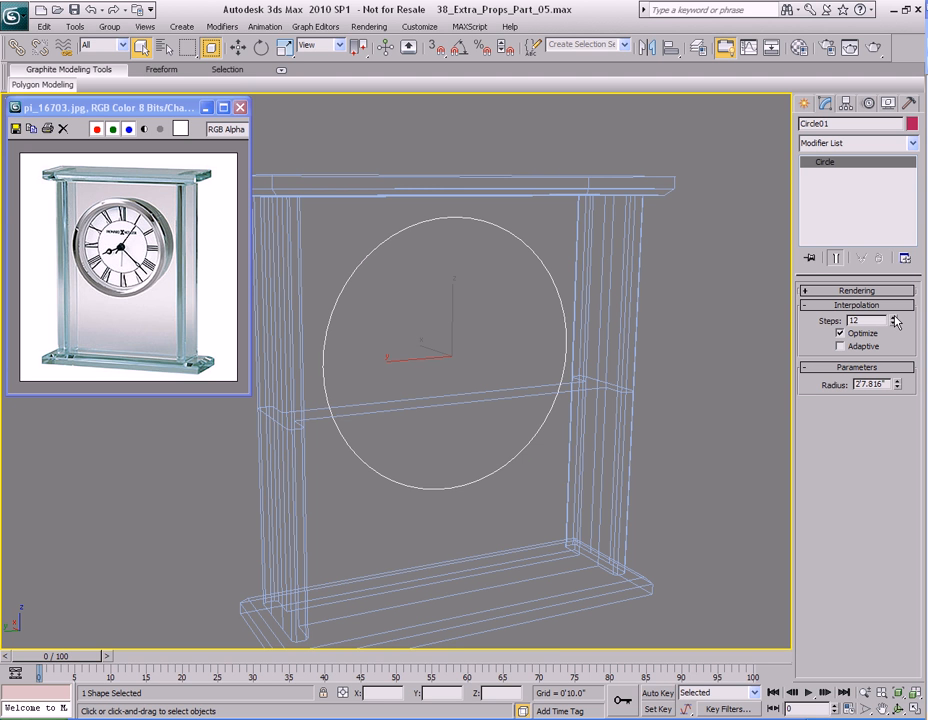
- Convert the circle to an Editable Poly
alt+middle_drag(536, 307, 563, 317)
right_click(533, 284)
mouse_move(568, 414)
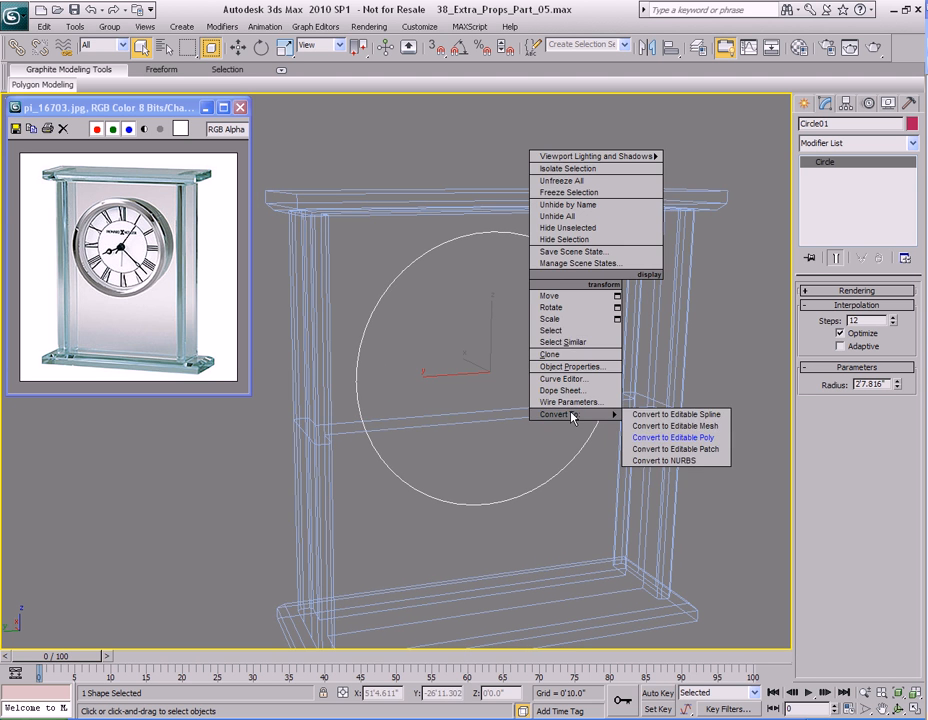
click(655, 438)
- Return to shaded display and make the clock frame see-through
mouse_move(580, 366)
alt+middle_down()
mouse_move(541, 337)
mouse_move(543, 348)
mouse_move(509, 345)
alt+middle_up()
key(F3)
click(608, 257)
key(alt+x)
alt+middle_drag(594, 306, 522, 329)
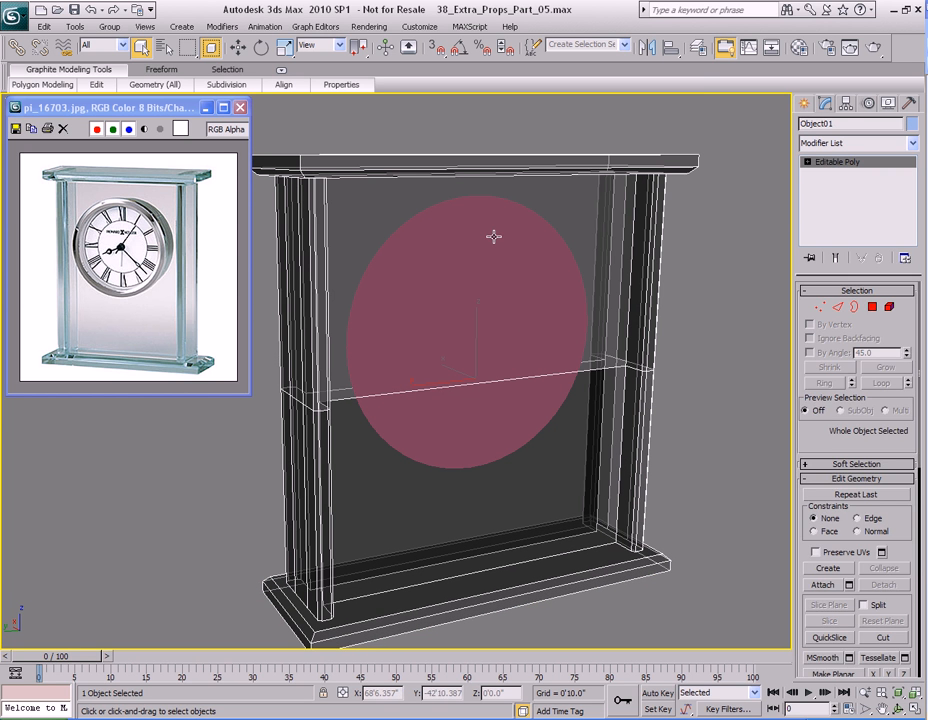
- Select the circular disc's polygon and scale it in the YZ plane, finishing with an enlargement of about 116%
key(4)
key(4)
key(F3)
click(497, 269)
click(522, 203)
key(F3)
alt+middle_drag(514, 300, 483, 325)
key(4)
click(474, 286)
key(r)
drag(452, 353, 474, 344)
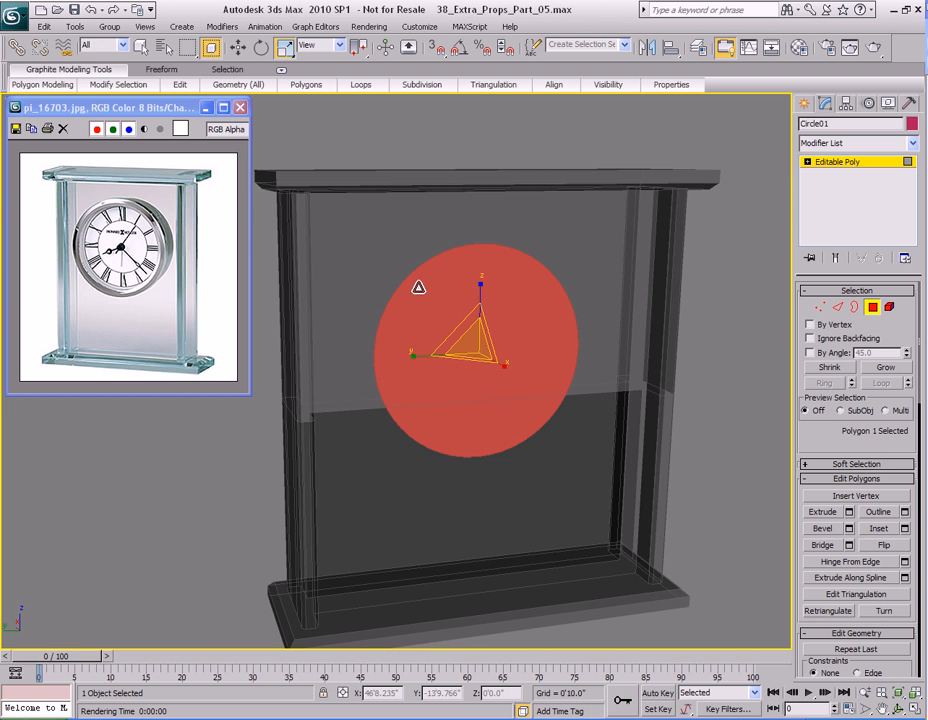
drag(443, 321, 474, 302)
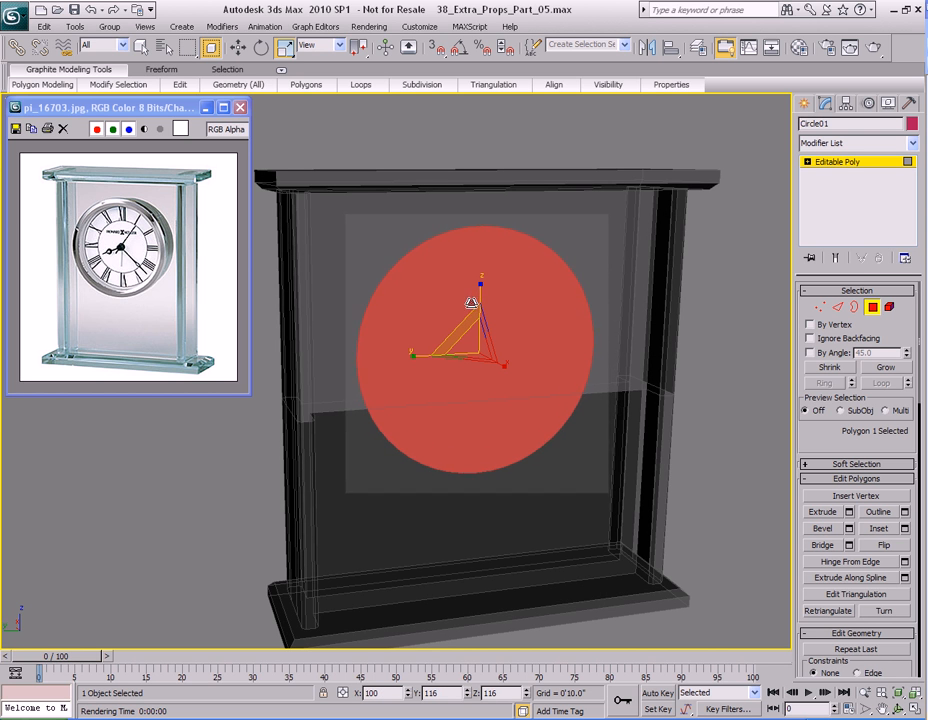
- Extrude the disc's polygon toward the front of the clock and fine-tune its depth by moving it along X
alt+middle_drag(486, 358, 519, 358)
scroll(519, 357, up, 3)
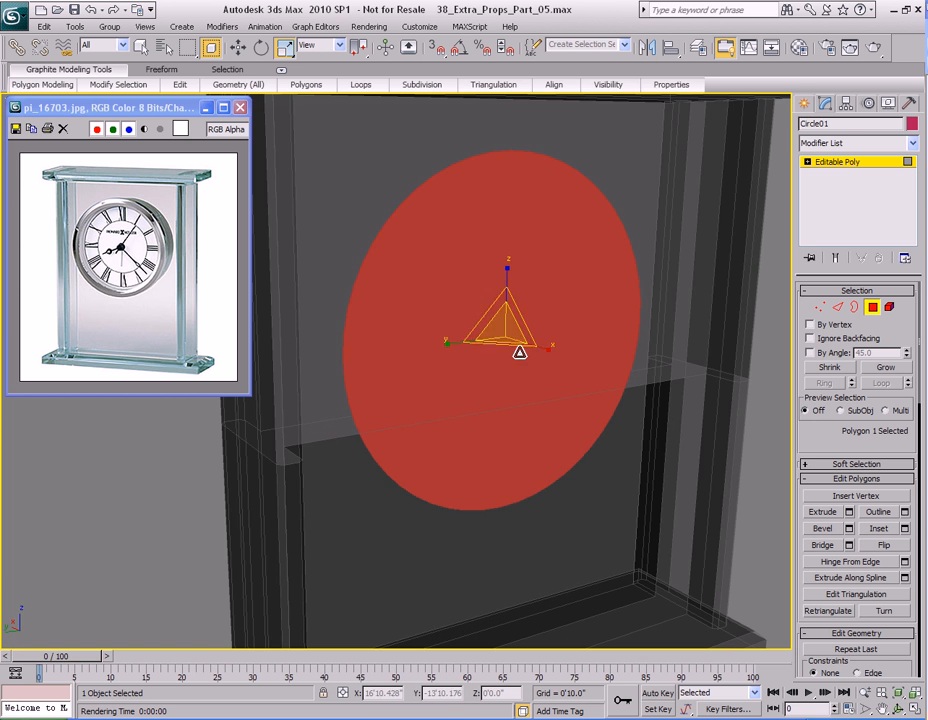
key(shift+e)
drag(485, 331, 473, 289)
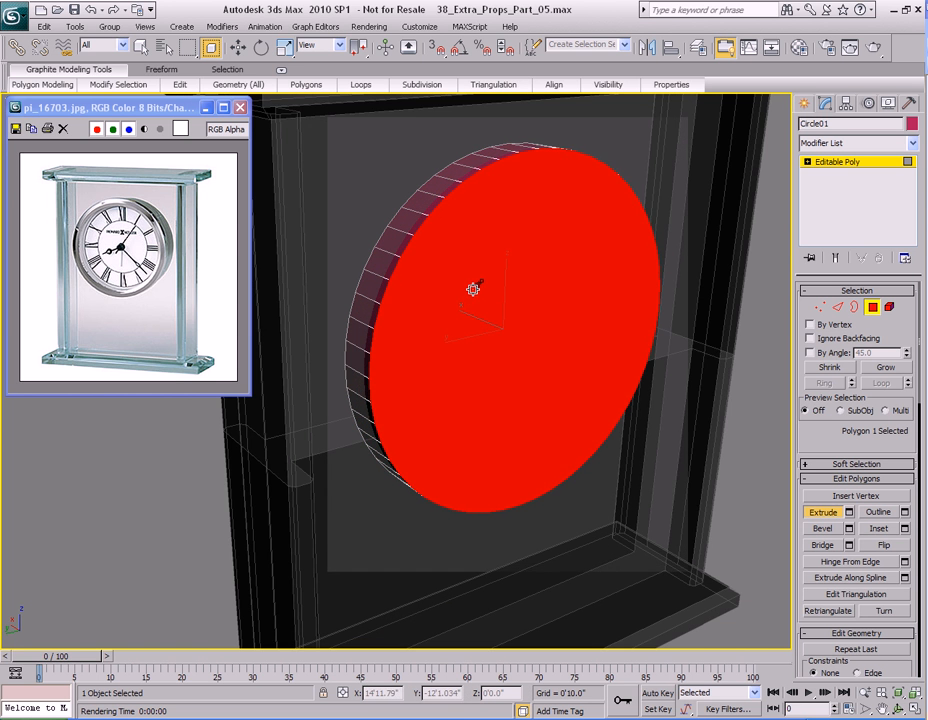
right_click(473, 289)
alt+middle_drag(472, 290, 479, 319)
scroll(482, 322, up, 3)
key(w)
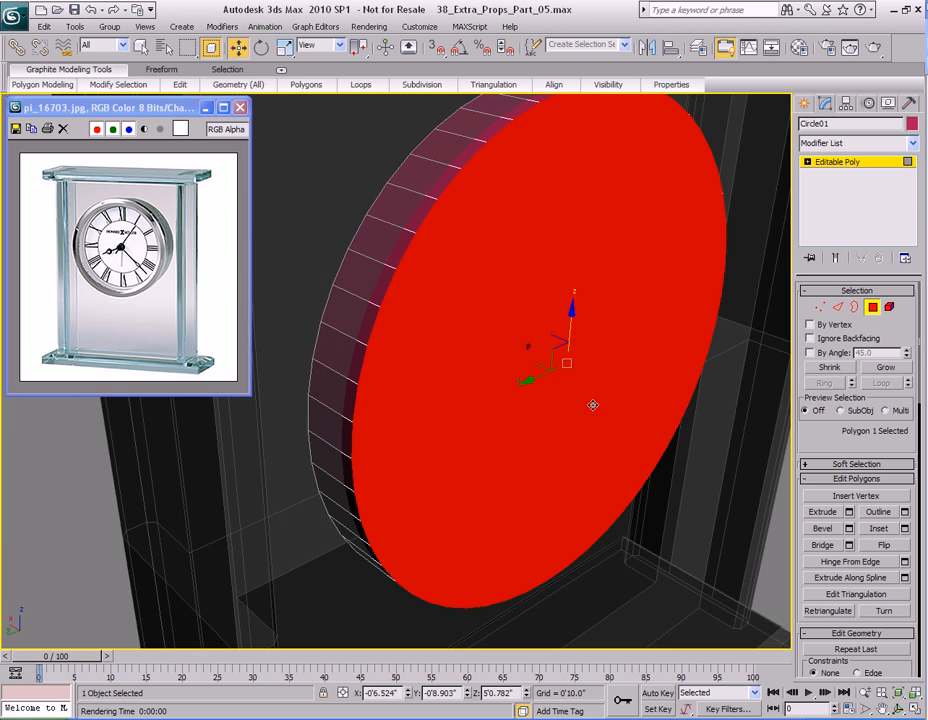
mouse_move(532, 350)
mouse_down()
mouse_move(514, 345)
mouse_move(523, 344)
mouse_up()
- Extrude the disc's front polygon again to form a narrow side band and adjust the band's depth along X
middle_drag(431, 331, 426, 339)
key(shift+e)
drag(468, 342, 463, 327)
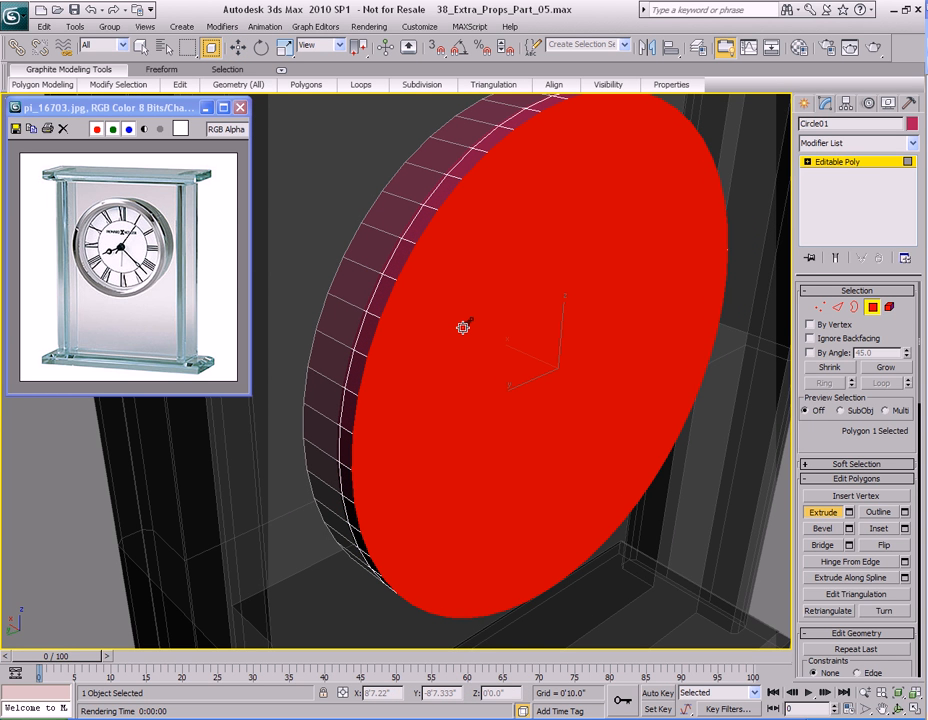
key(w)
drag(535, 357, 531, 357)
alt+middle_drag(474, 351, 453, 346)
- Select the whole loop of polygons in the narrow band around the disc's front edge
key(q)
key(4)
key(4)
click(414, 252)
ctrl+click(439, 220)
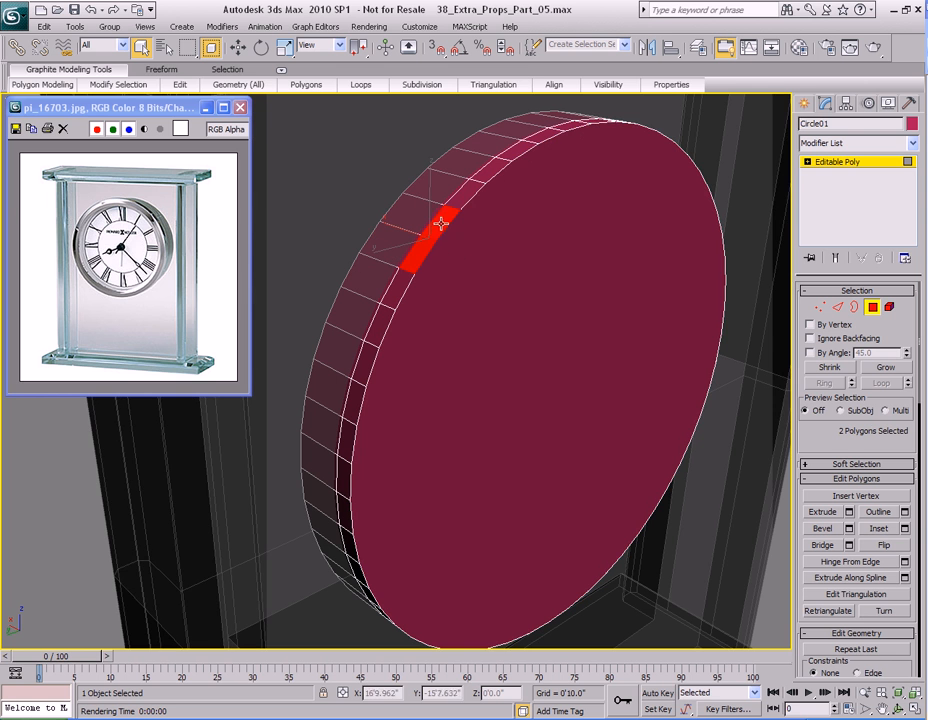
mouse_move(118, 84)
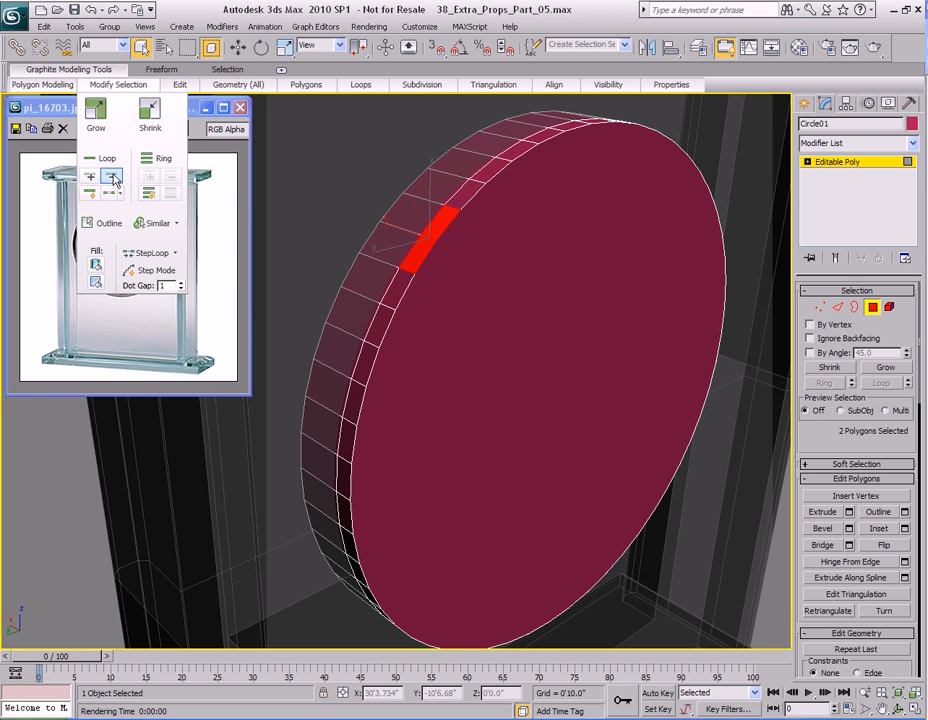
click(107, 159)
alt+middle_drag(400, 300, 485, 311)
- Extrude the selected band outward by Local Normal to widen the disc's front rim
key(z)
right_click(485, 245)
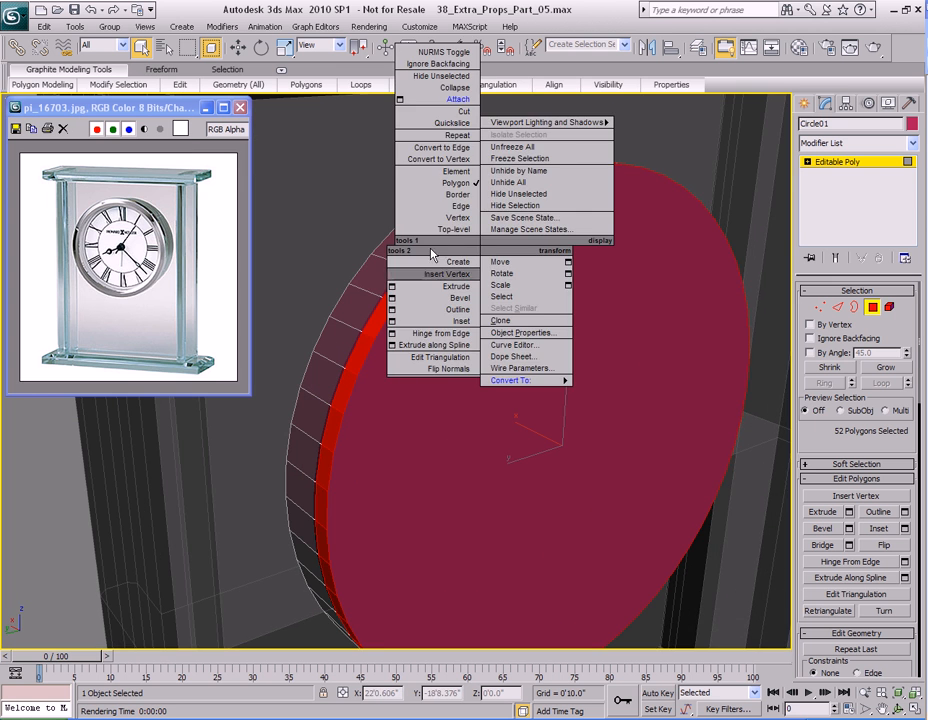
click(392, 290)
drag(460, 368, 577, 284)
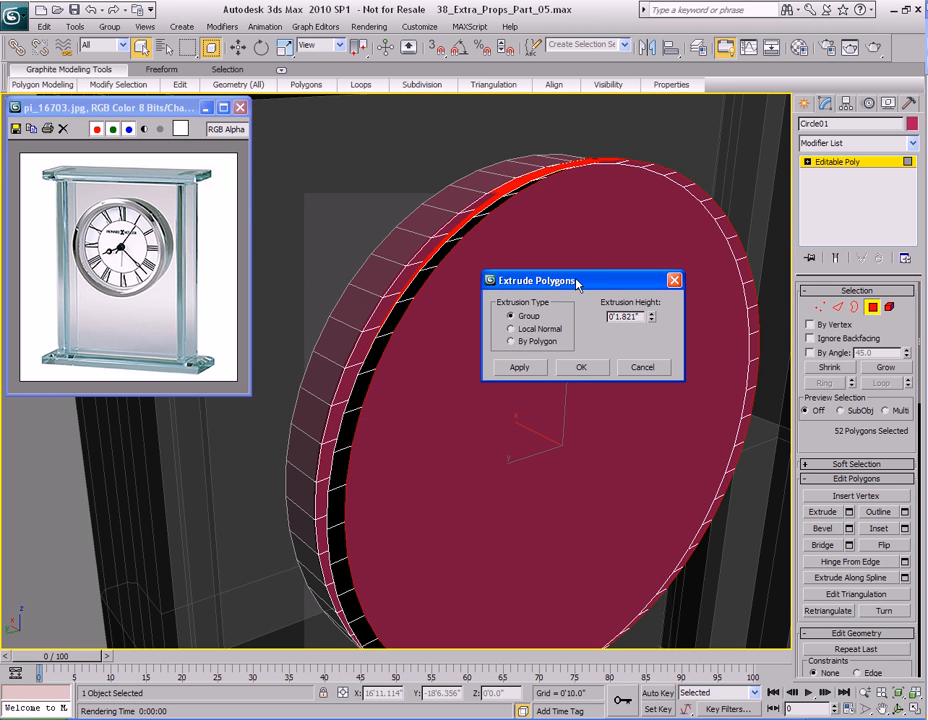
click(511, 329)
drag(655, 318, 645, 234)
click(582, 368)
- Select the loop of front-facing rim polygons around the disc and extrude it forward into a raised ring
scroll(499, 330, down, 3)
scroll(505, 326, up, 2)
alt+middle_drag(510, 339, 509, 328)
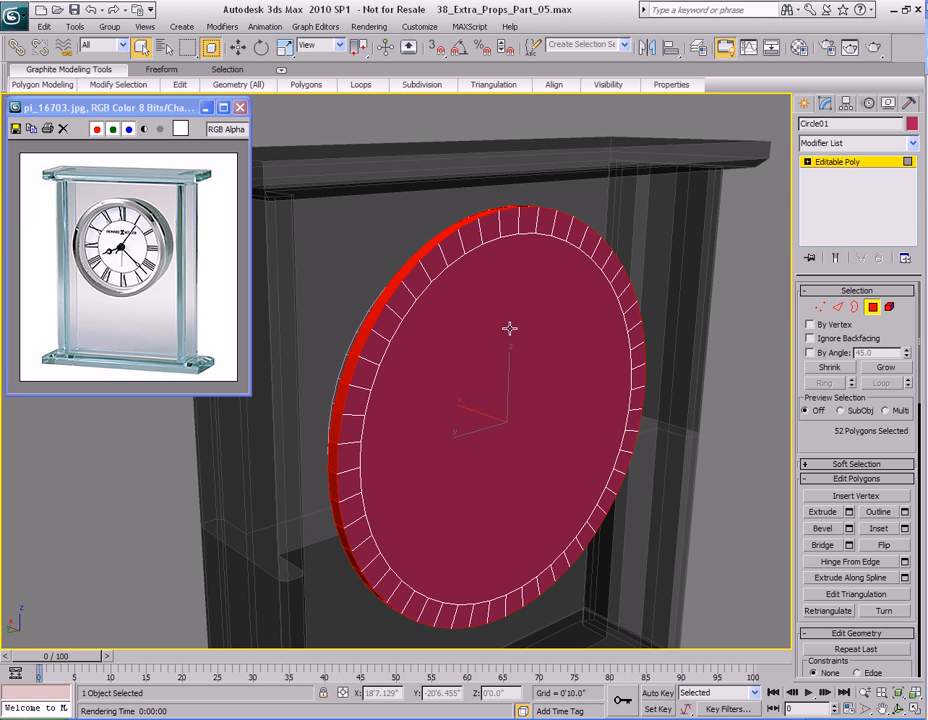
click(431, 269)
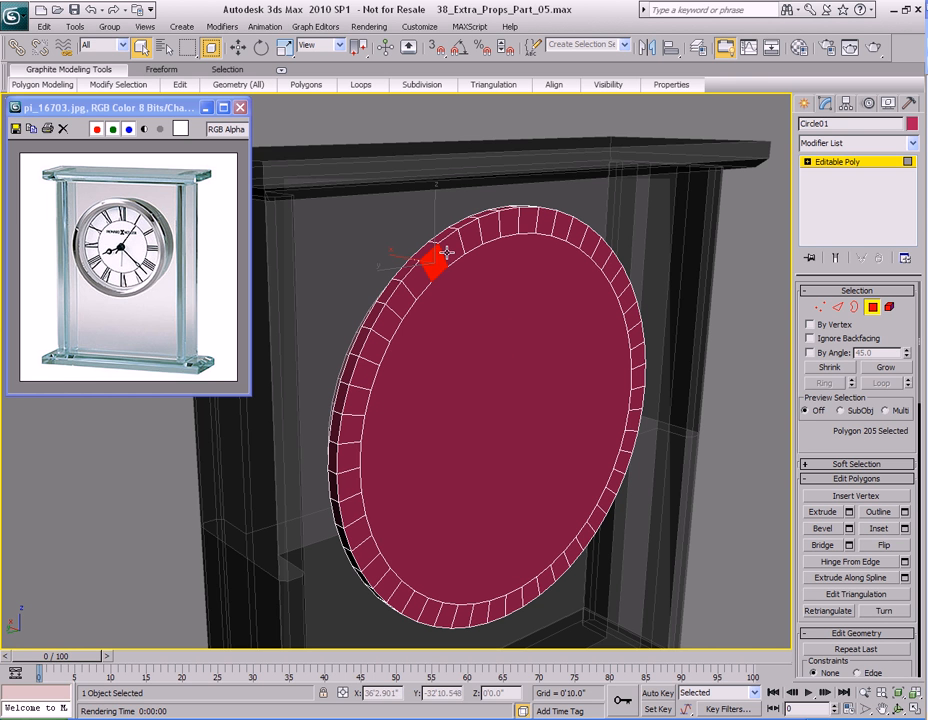
click(118, 84)
click(100, 158)
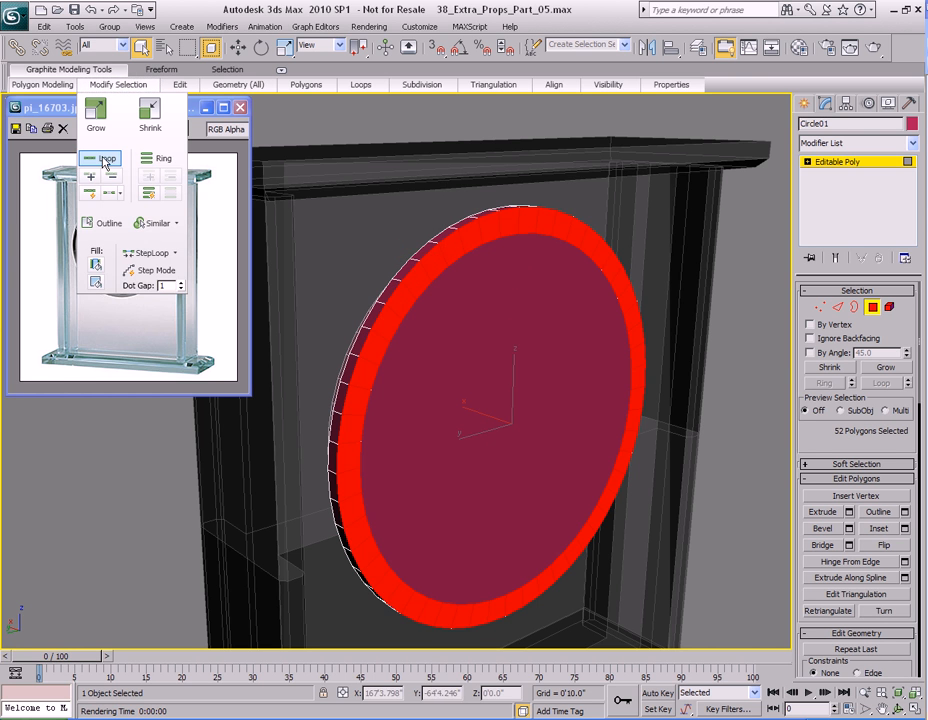
alt+middle_drag(468, 292, 493, 333)
scroll(495, 319, up, 3)
key(shift+e)
drag(431, 263, 429, 247)
right_click(429, 248)
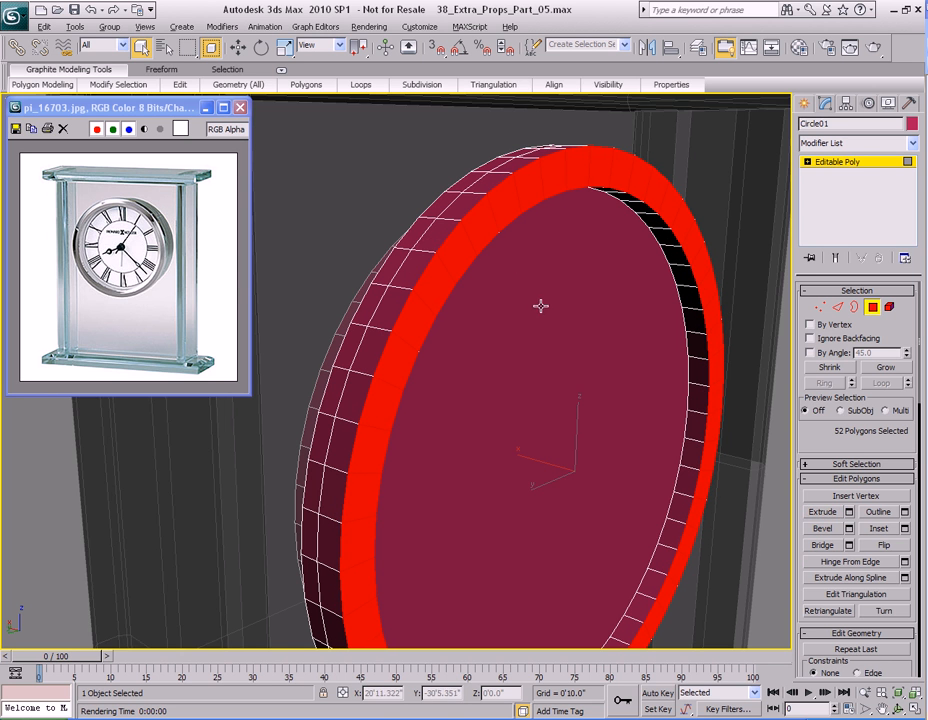
- Select the ring of edges across the rim's front face and collapse it into a single ridge
alt+middle_drag(555, 273, 538, 314)
key(2)
click(467, 248)
alt+middle_drag(480, 256, 481, 296)
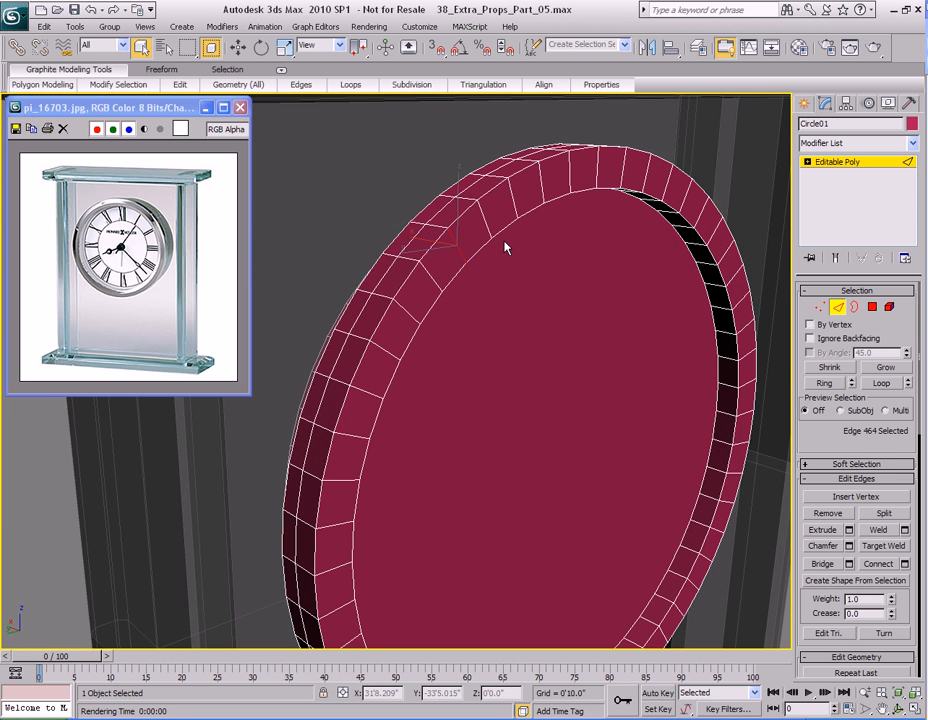
click(826, 386)
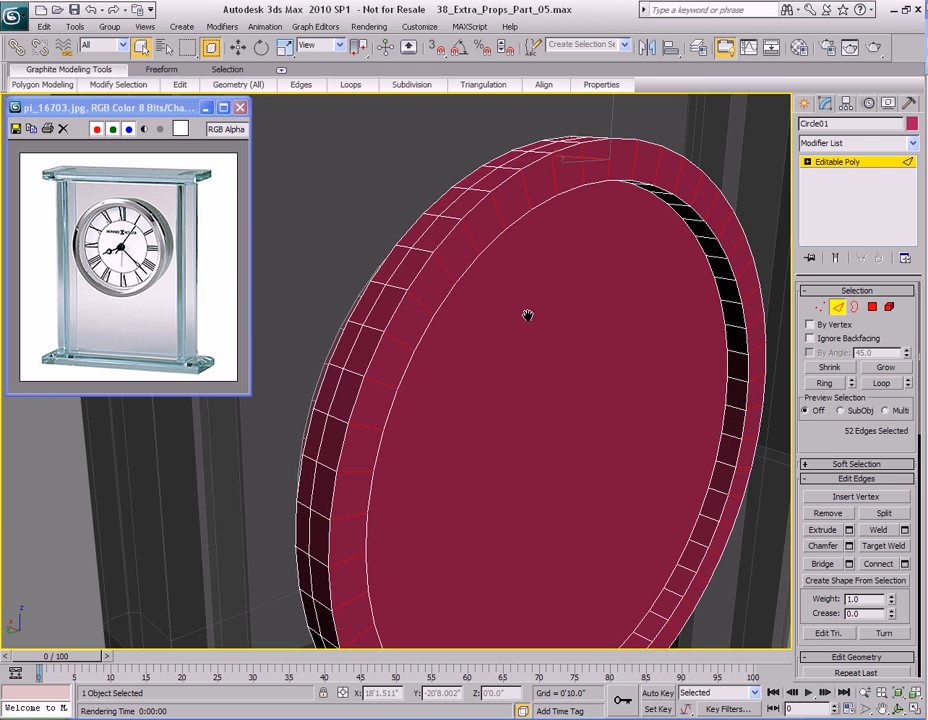
right_click(483, 237)
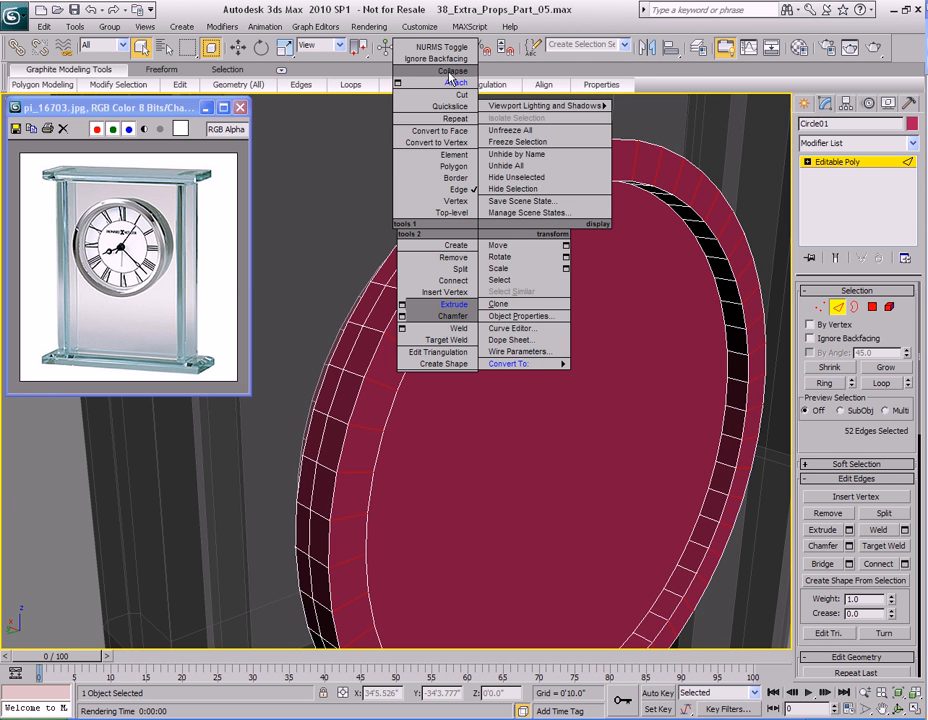
click(448, 117)
alt+middle_drag(518, 280, 481, 262)
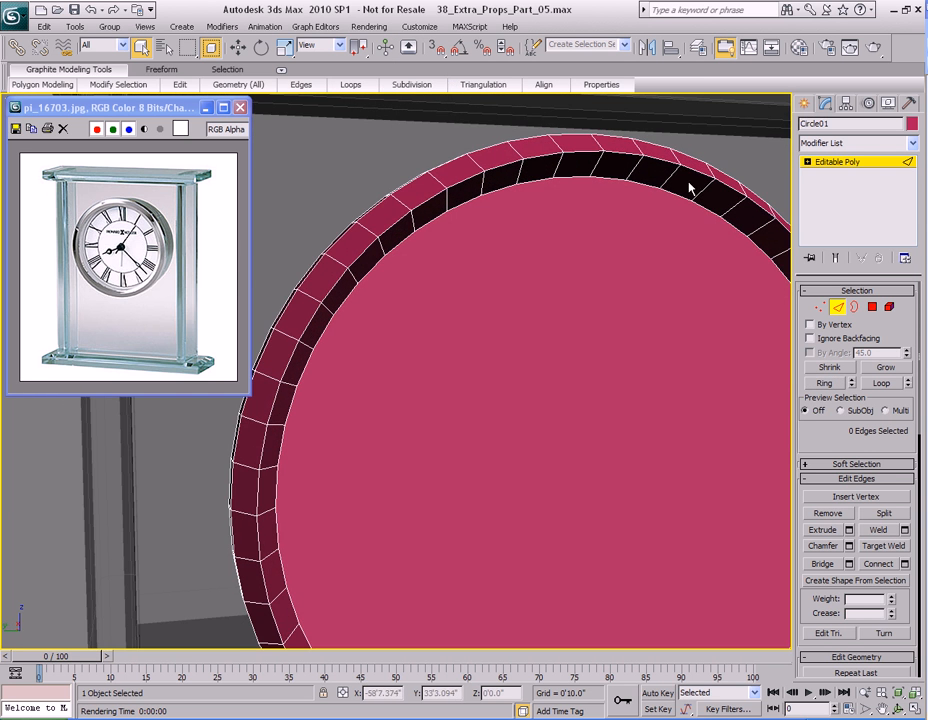
- Select the complete edge loop running along the ridge of the dial housing's rim
scroll(503, 281, down, 5)
alt+middle_drag(521, 333, 514, 284)
scroll(545, 236, up, 2)
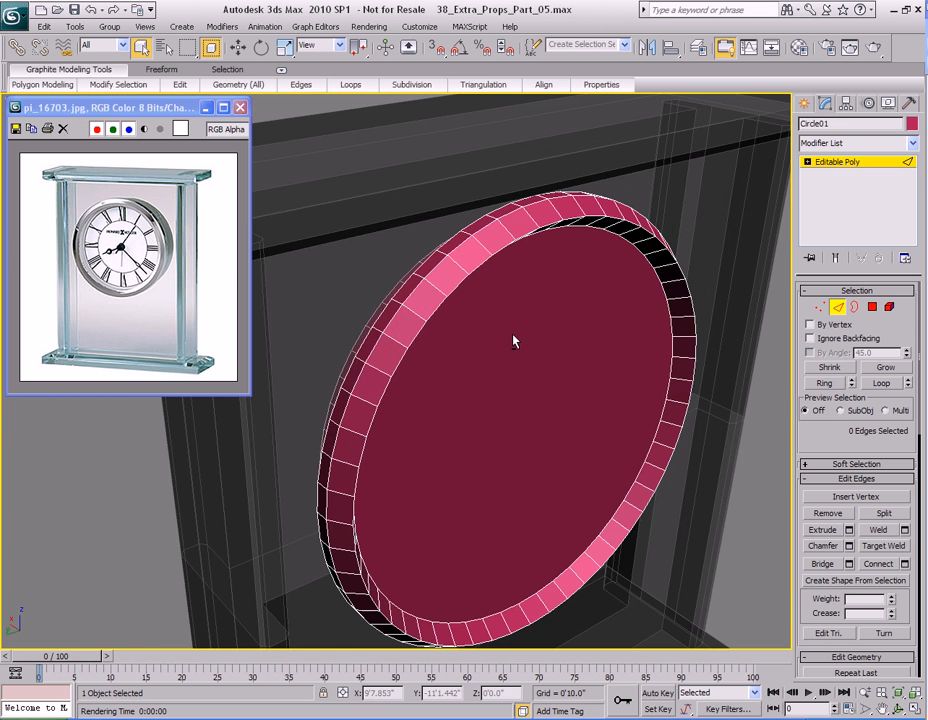
scroll(450, 285, up, 3)
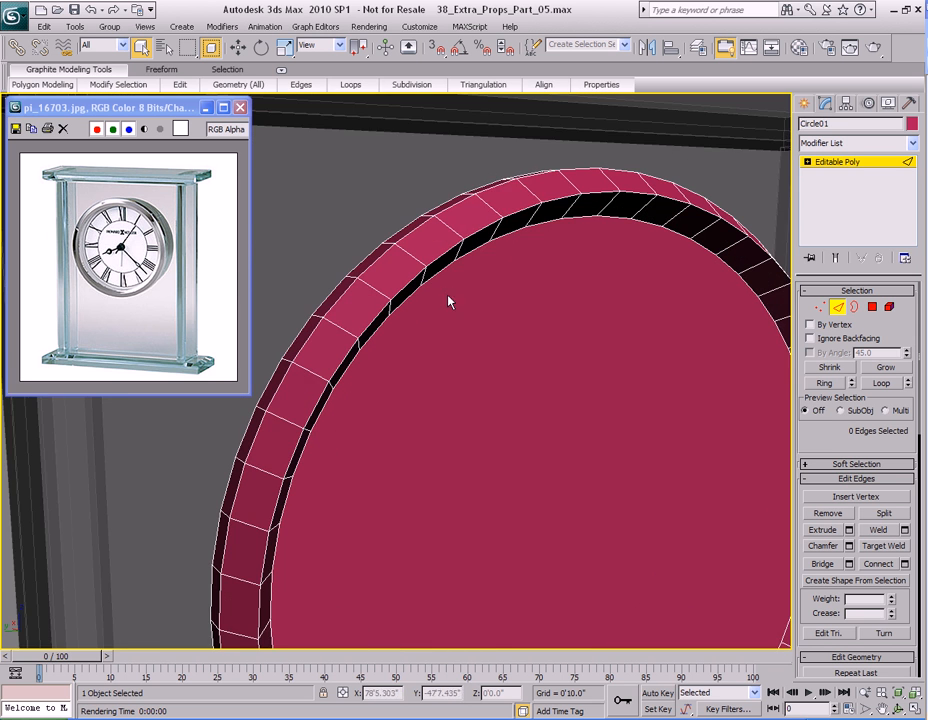
click(543, 242)
ctrl+click(538, 230)
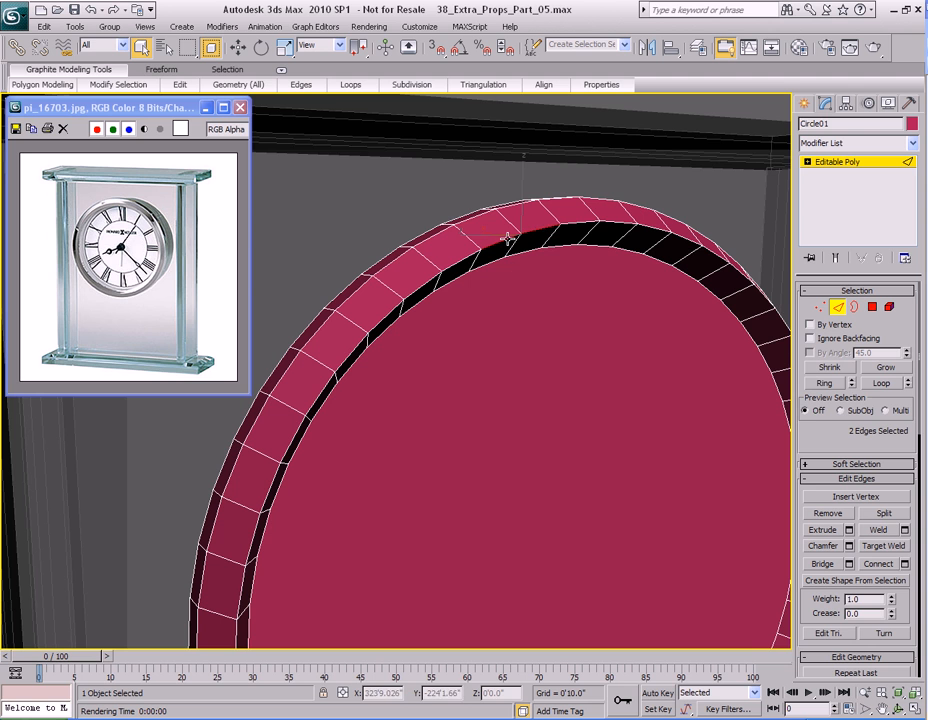
click(607, 260)
click(824, 384)
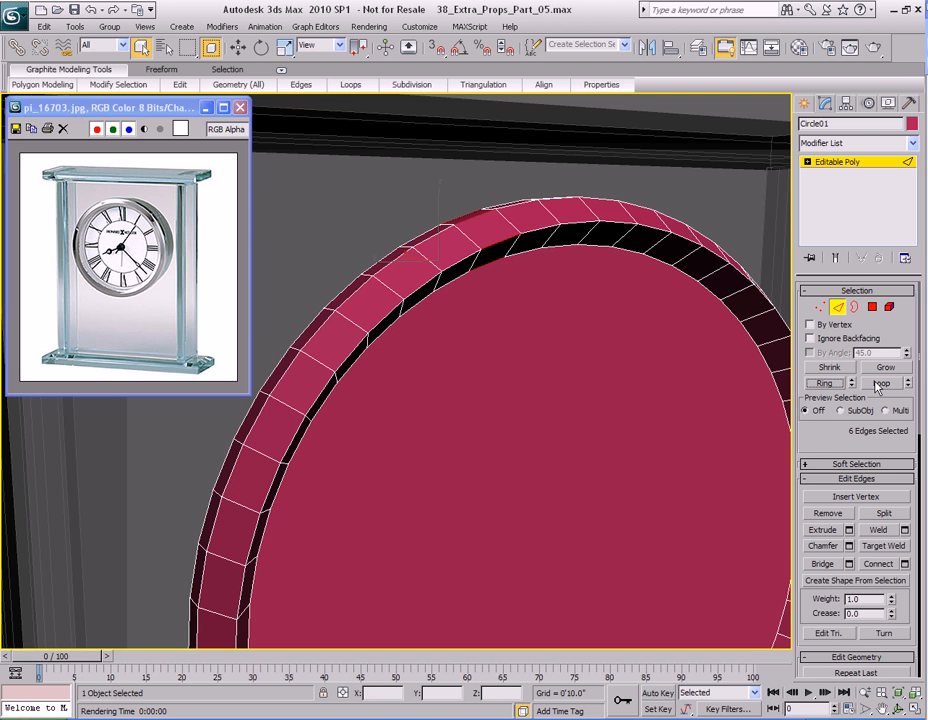
click(515, 238)
click(881, 383)
- Chamfer the ridge edge loop by about 0'6.338" with 7 segments to round the rim
scroll(501, 325, down, 3)
mouse_move(483, 284)
alt+middle_down()
mouse_move(534, 336)
mouse_move(489, 280)
alt+middle_up()
right_click(489, 280)
click(410, 372)
drag(451, 334, 591, 231)
click(670, 346)
click(670, 346)
click(670, 346)
click(670, 346)
click(670, 346)
click(670, 346)
drag(604, 352, 597, 316)
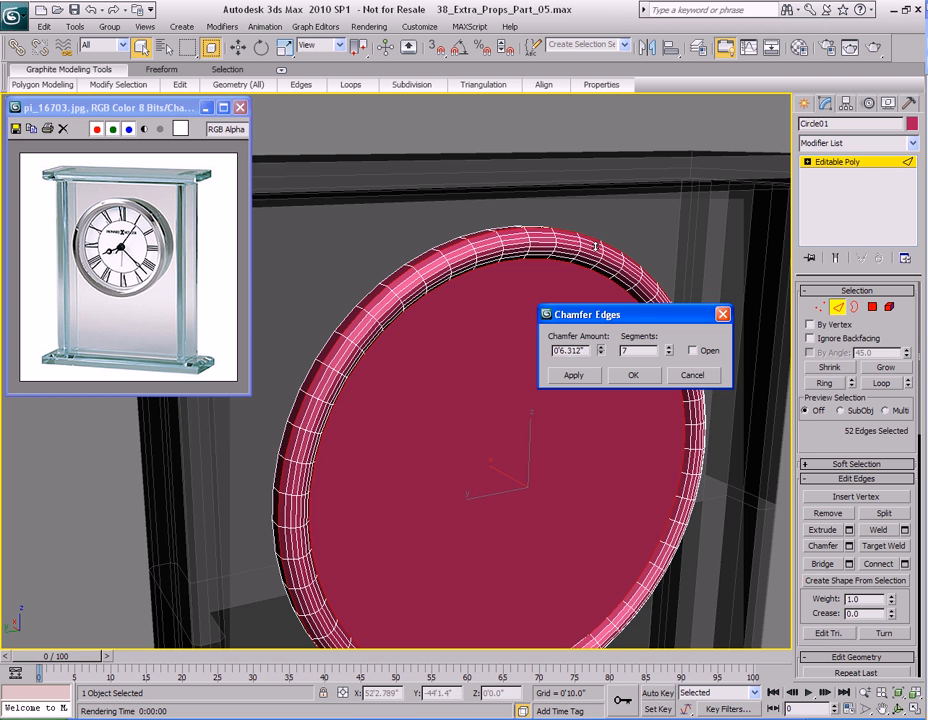
scroll(421, 390, up, 3)
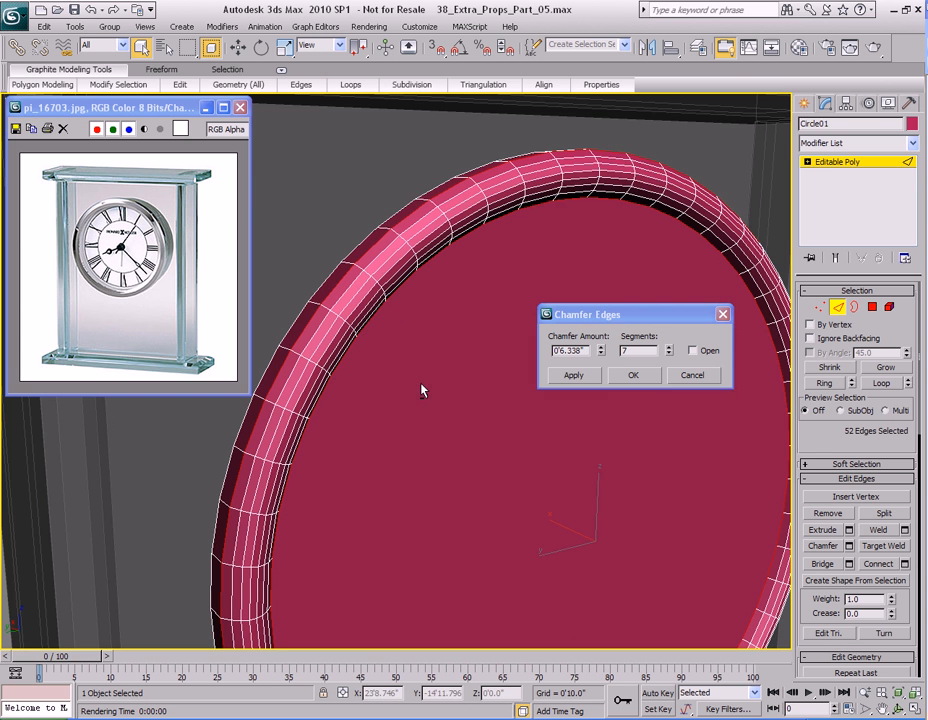
click(670, 347)
click(669, 354)
alt+middle_drag(432, 365, 462, 390)
click(633, 375)
- Select all vertices of the dial housing and weld them with a threshold of 0'0.0"
alt+middle_drag(586, 379, 483, 338)
scroll(534, 398, up, 4)
scroll(484, 382, down, 3)
key(1)
key(ctrl+a)
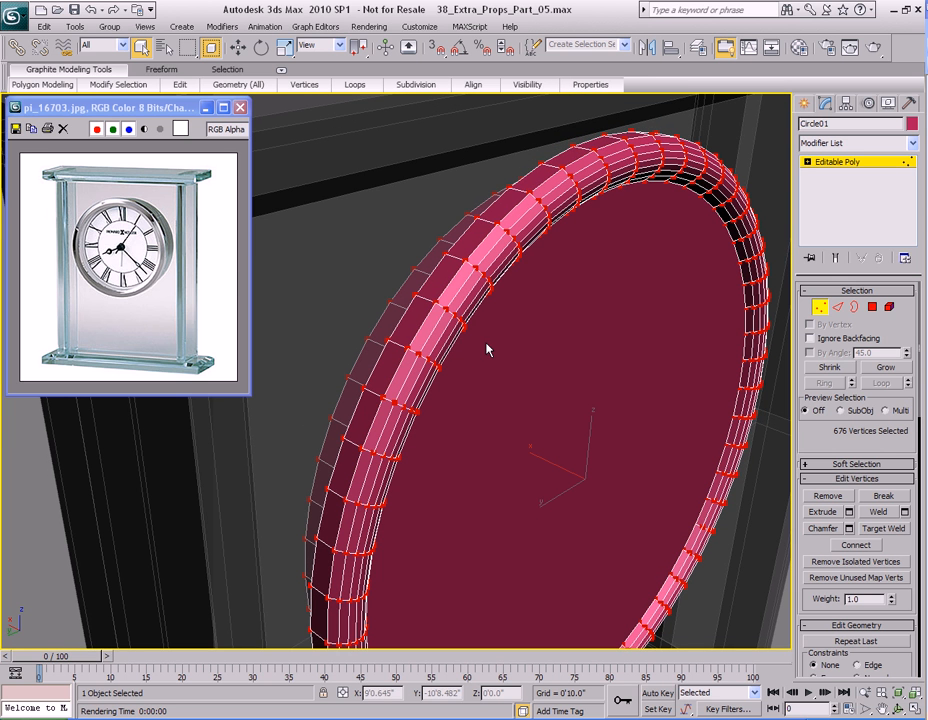
right_click(577, 273)
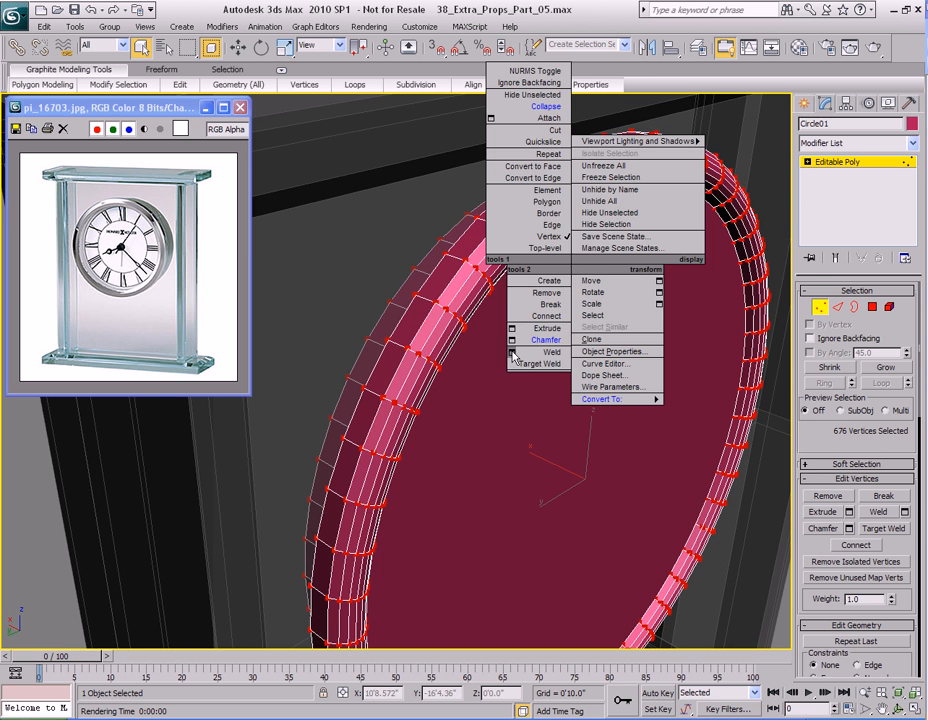
click(508, 418)
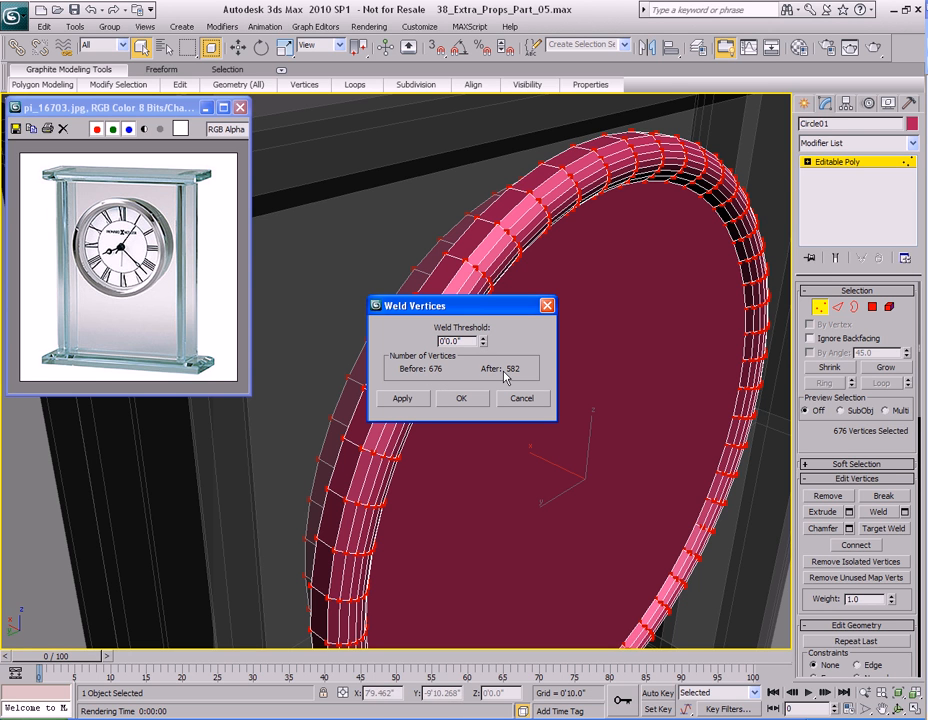
click(462, 399)
alt+middle_drag(468, 408, 493, 394)
- Select all polygons of the dial housing and smooth their shading
key(1)
scroll(481, 371, down, 5)
key(4)
key(ctrl+a)
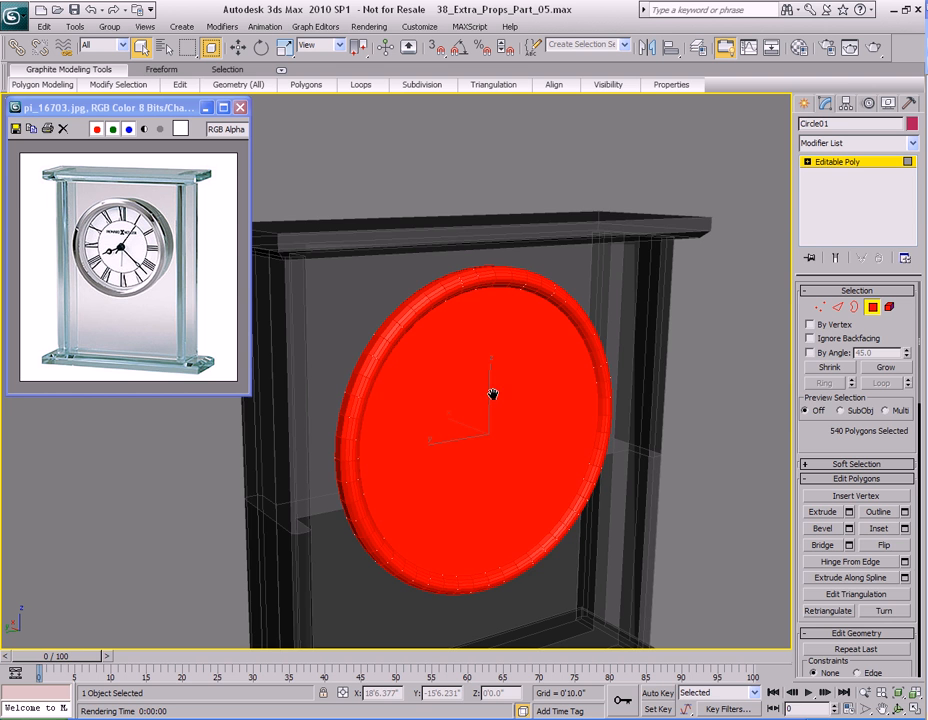
scroll(828, 431, down, 10)
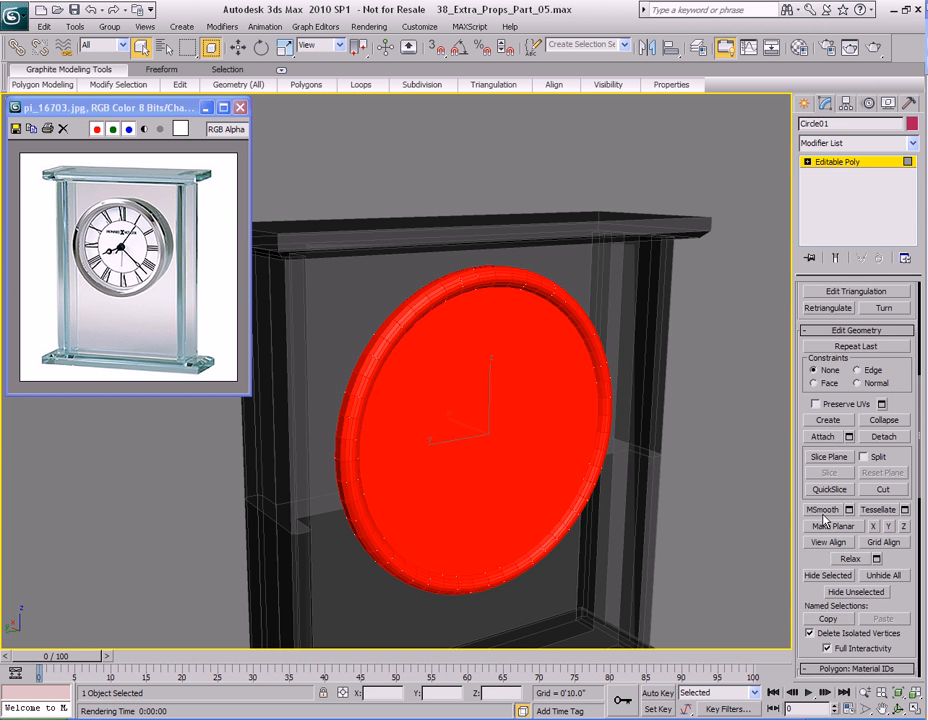
scroll(821, 528, down, 5)
click(823, 534)
middle_drag(487, 331, 490, 348)
click(698, 329)
key(4)
- Render the perspective view to check the rounded rim's smoothing, and close the render
middle_drag(565, 375, 562, 346)
key(shift+q)
click(692, 148)
- Select the large front polygon inside the rim and move it along X to about -0'7.397"
alt+middle_drag(505, 389, 515, 298)
scroll(424, 344, up, 4)
key(4)
click(504, 268)
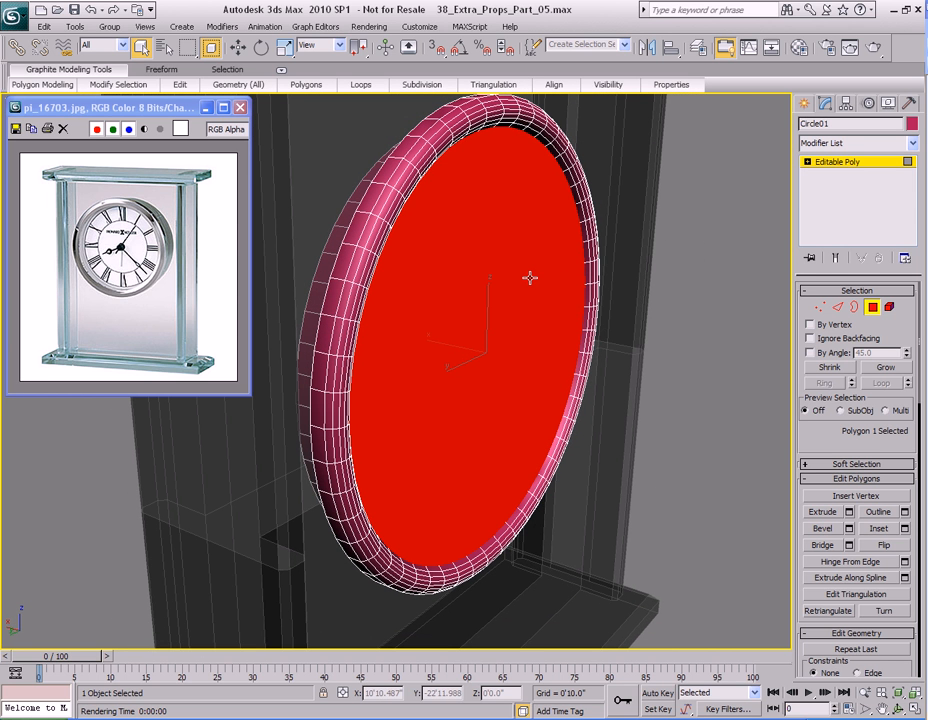
key(w)
mouse_move(443, 341)
mouse_down()
mouse_move(460, 344)
mouse_move(429, 342)
mouse_move(440, 345)
mouse_up()
mouse_move(522, 296)
alt+middle_down()
mouse_move(551, 312)
mouse_move(595, 297)
mouse_move(480, 290)
mouse_move(530, 286)
mouse_move(517, 291)
alt+middle_up()
- Turn on see-through display and inset the dial's front polygon
key(alt+x)
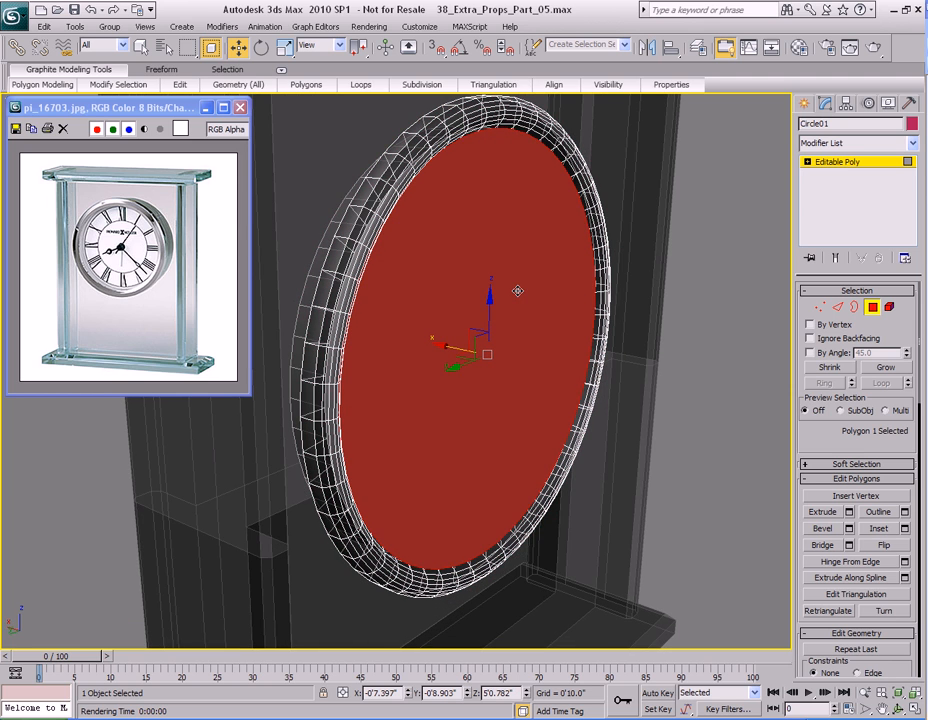
alt+middle_drag(562, 328, 499, 272)
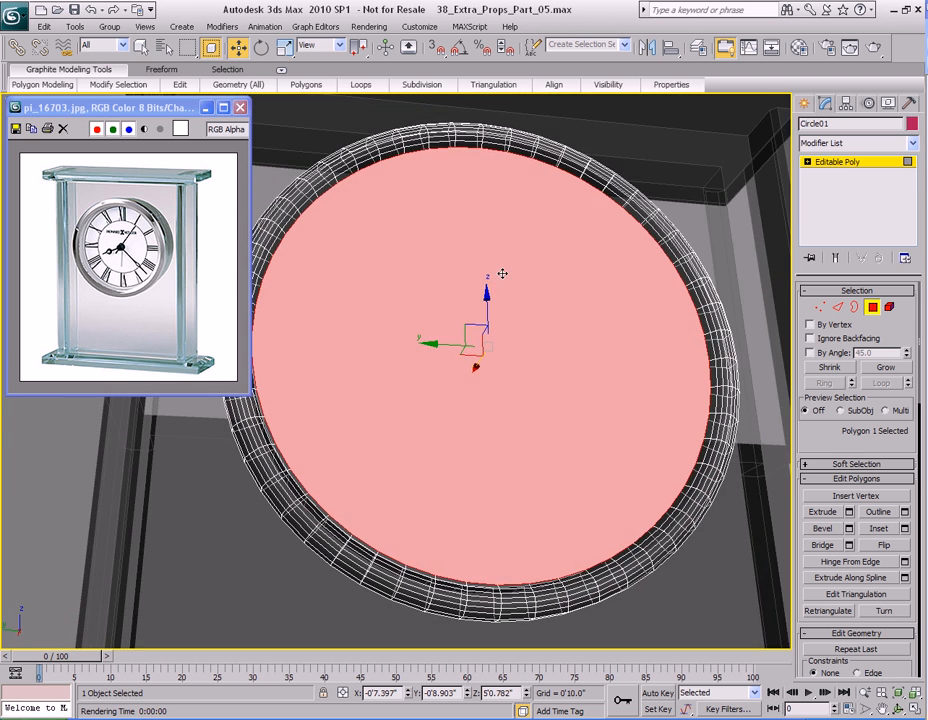
right_click(529, 258)
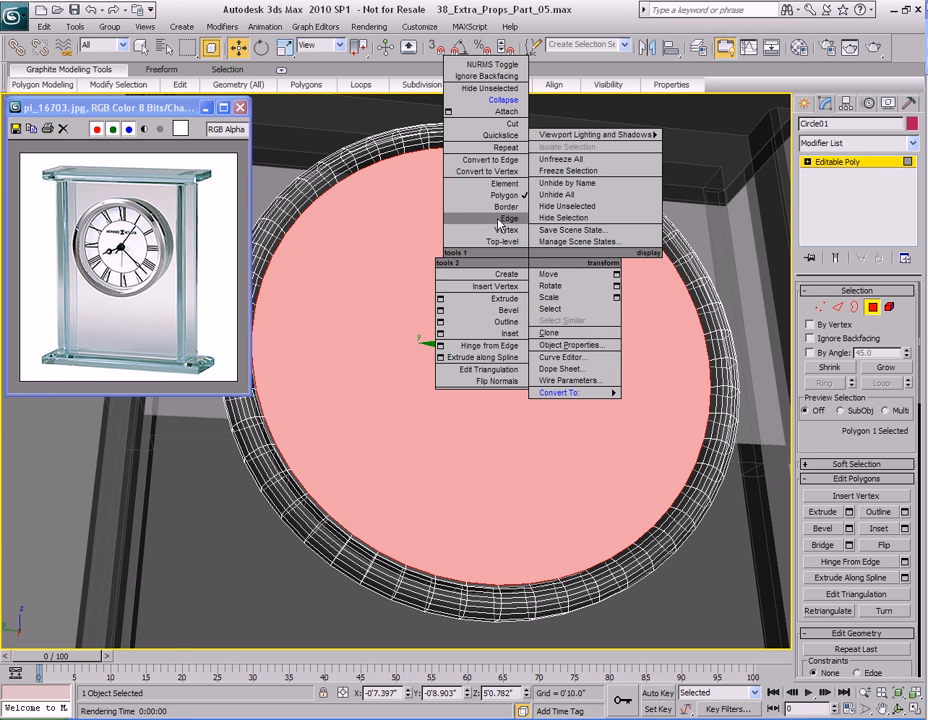
click(493, 334)
mouse_move(493, 325)
mouse_down()
mouse_move(507, 300)
mouse_move(498, 308)
mouse_up()
key(w)
alt+middle_drag(454, 259, 500, 297)
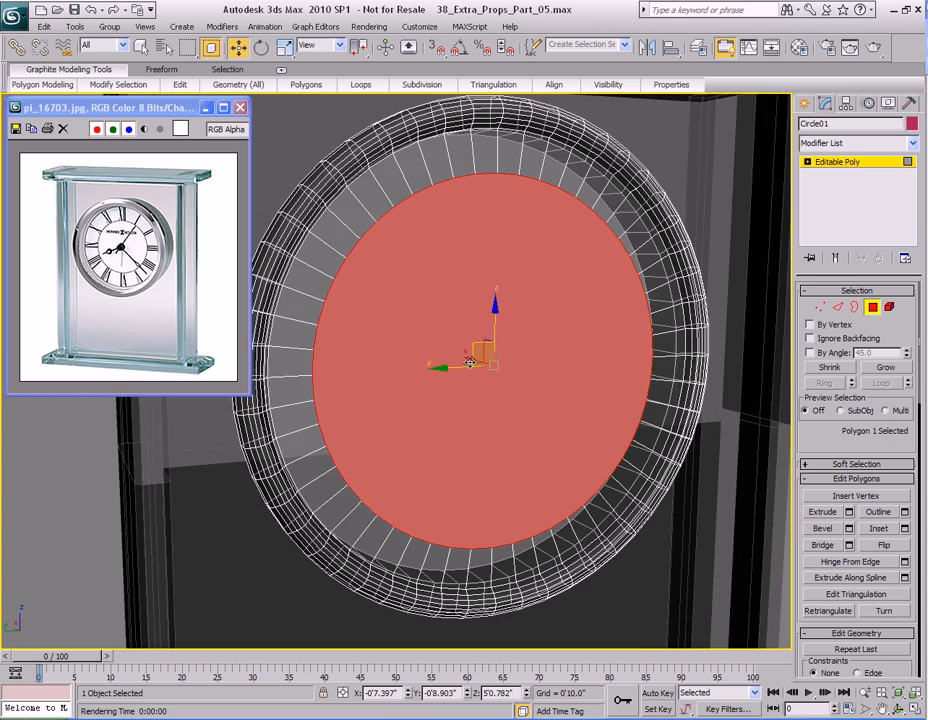
- Scale the inset polygon down in Y and Z to a small circle at the dial's center
alt+middle_drag(491, 348, 505, 352)
key(r)
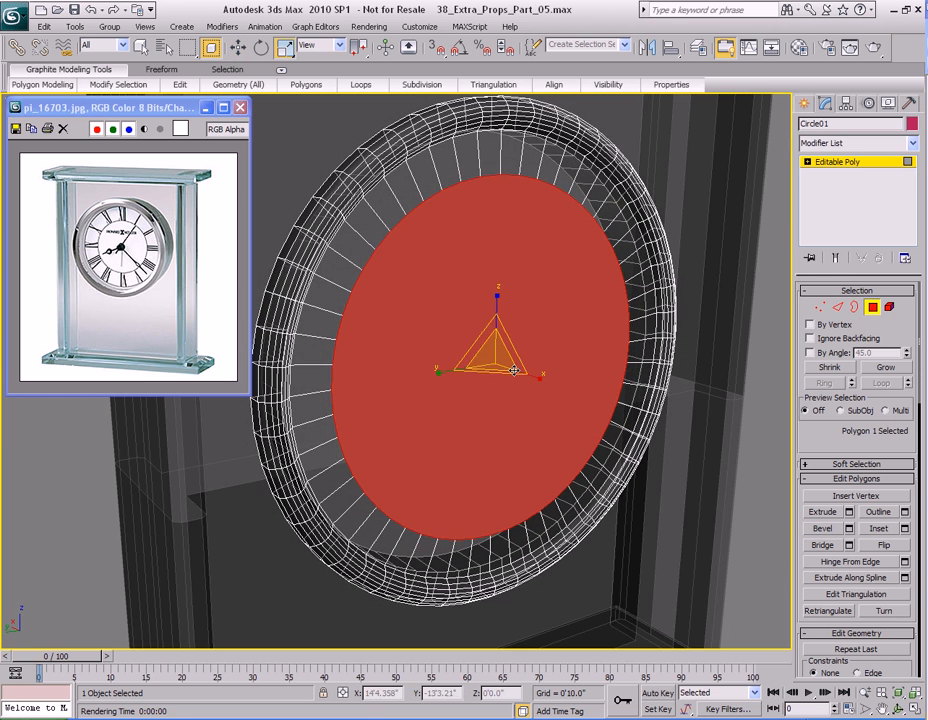
drag(480, 346, 499, 387)
drag(479, 345, 528, 378)
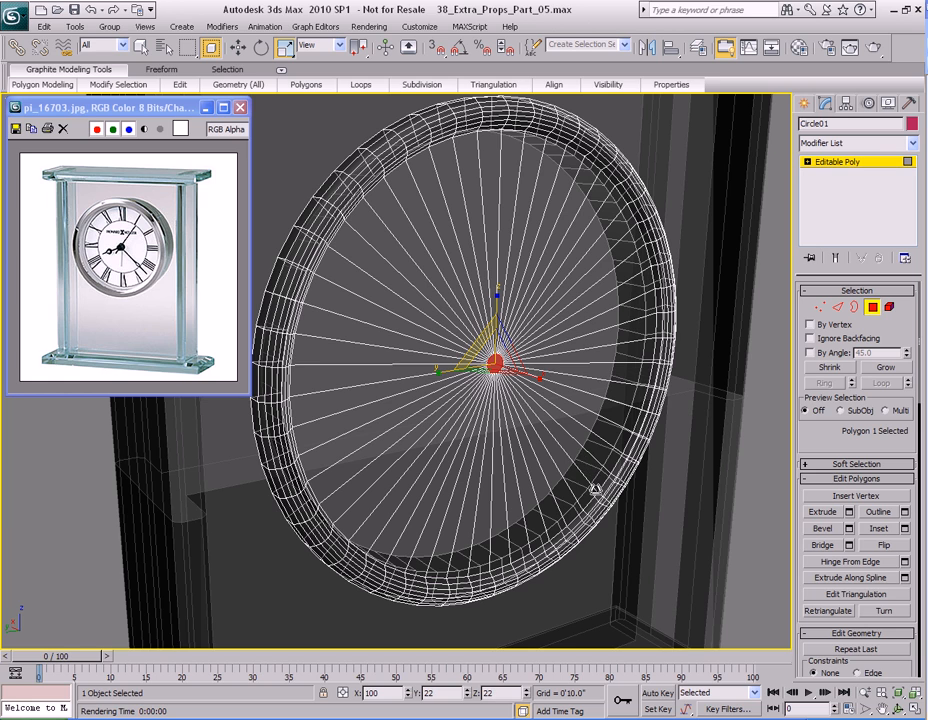
- Extrude the small center polygon forward from the dial to start the hub for the clock hands
alt+middle_drag(553, 431, 478, 418)
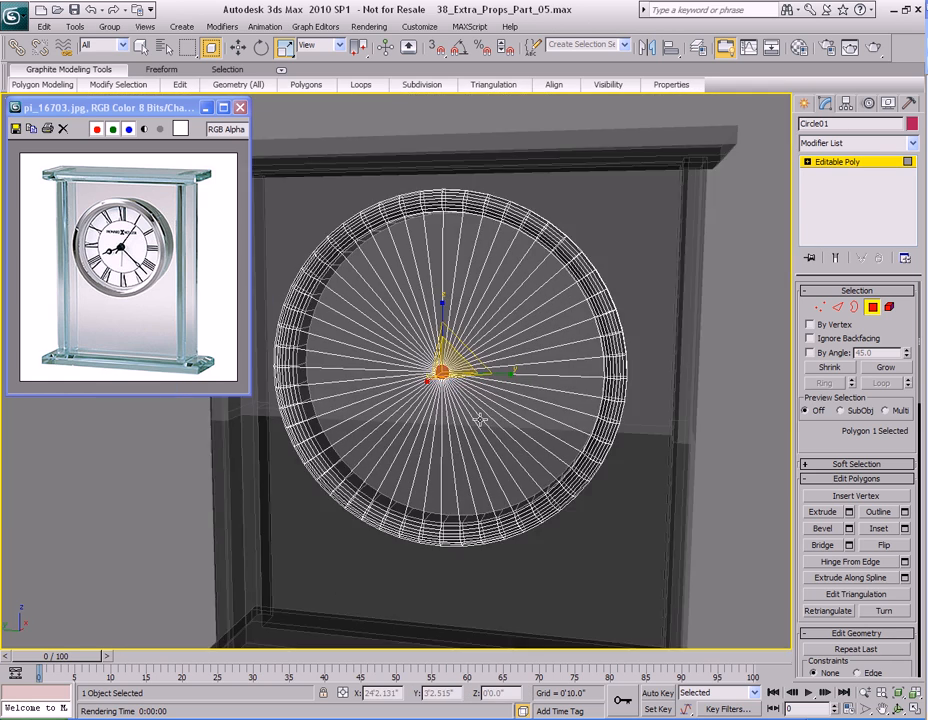
scroll(478, 418, up, 4)
scroll(534, 427, up, 2)
middle_drag(534, 427, 507, 418)
key(q)
middle_drag(619, 364, 478, 421)
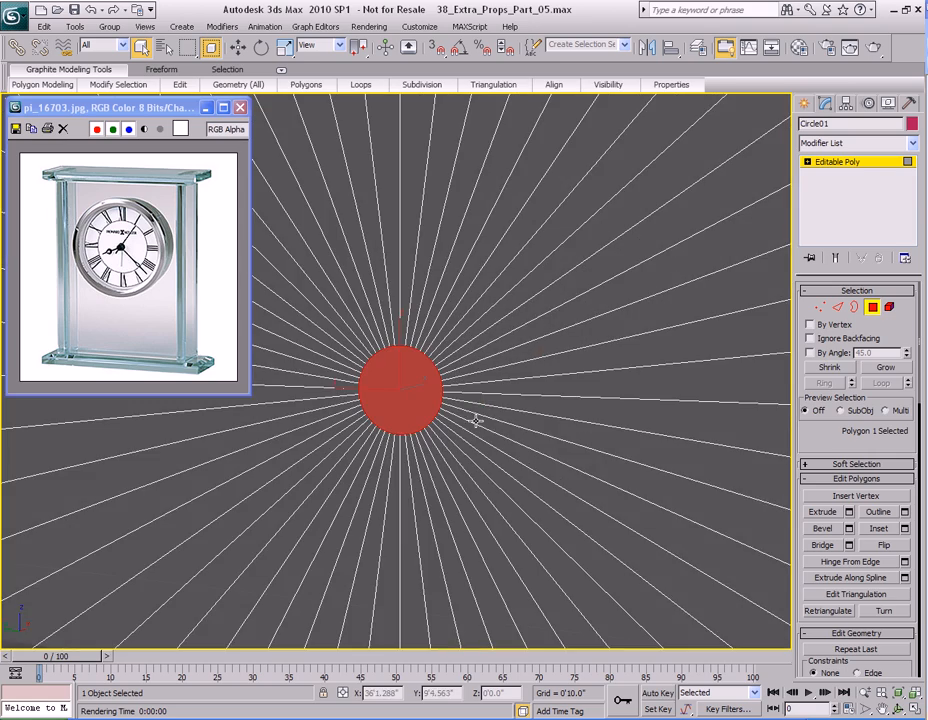
alt+middle_drag(407, 413, 460, 369)
scroll(439, 368, down, 4)
scroll(439, 369, up, 5)
key(shift+e)
drag(414, 408, 400, 408)
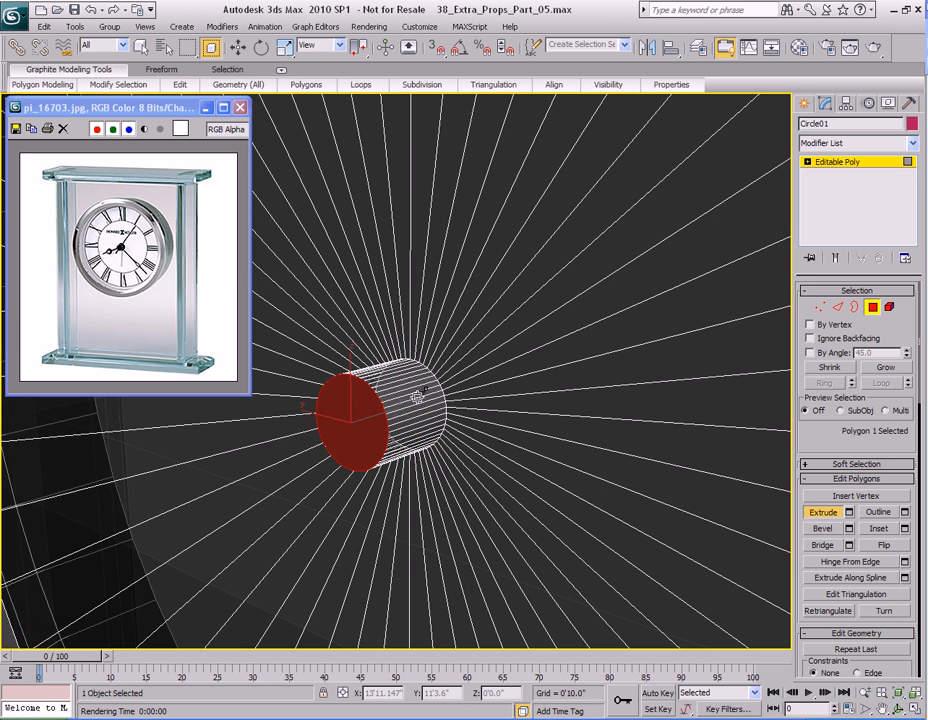
- Enlarge the clock hands in the reference photo and move the hub's front polygon back along X to about -0'7.625"
middle_drag(402, 408, 459, 382)
key(q)
key(w)
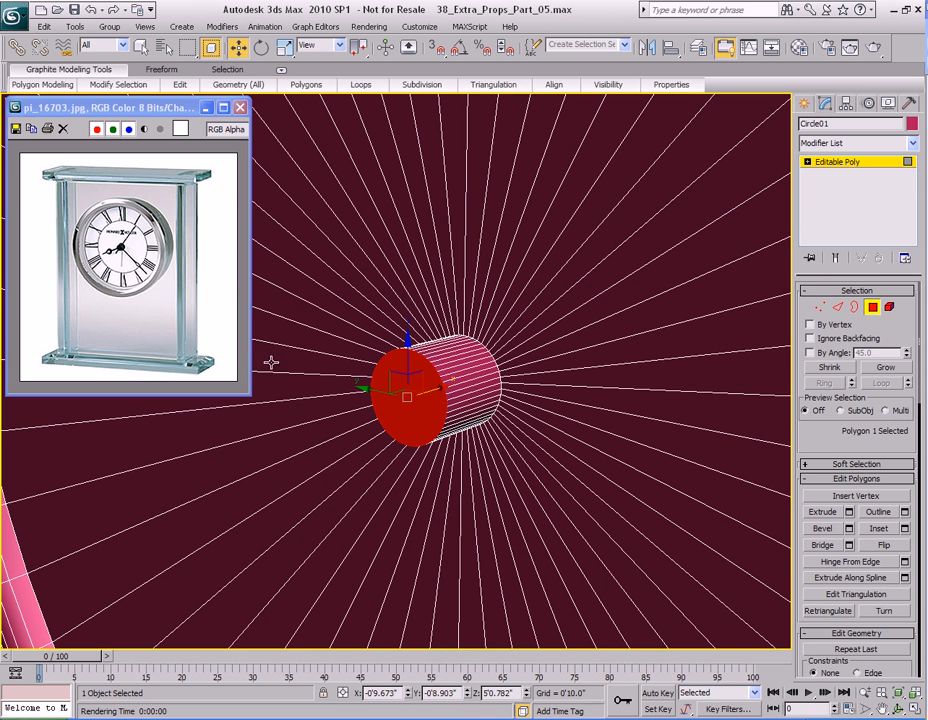
scroll(121, 261, up, 6)
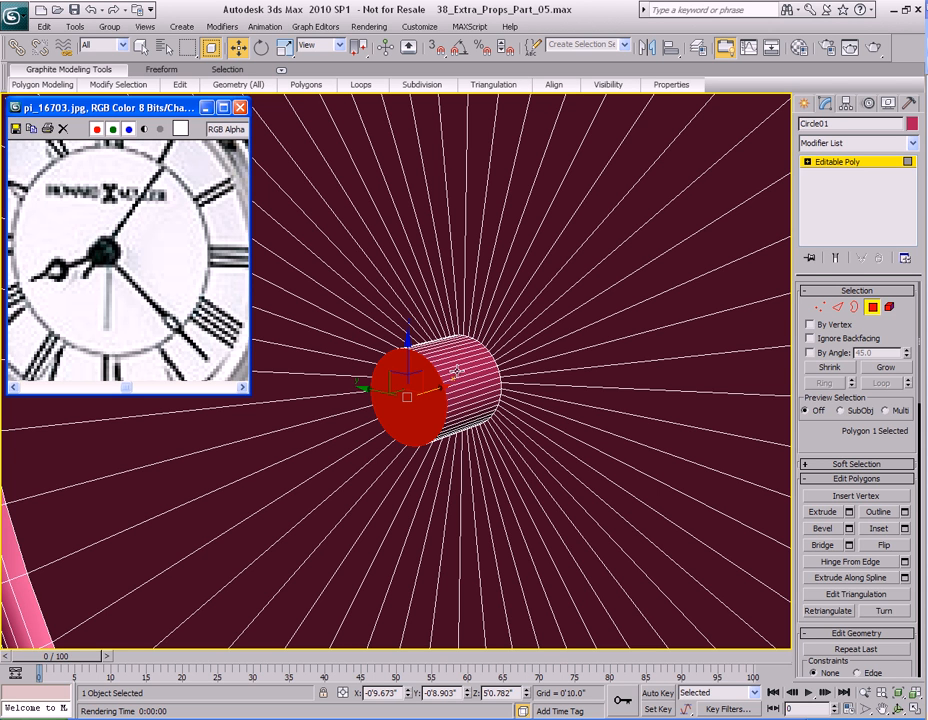
drag(432, 389, 485, 385)
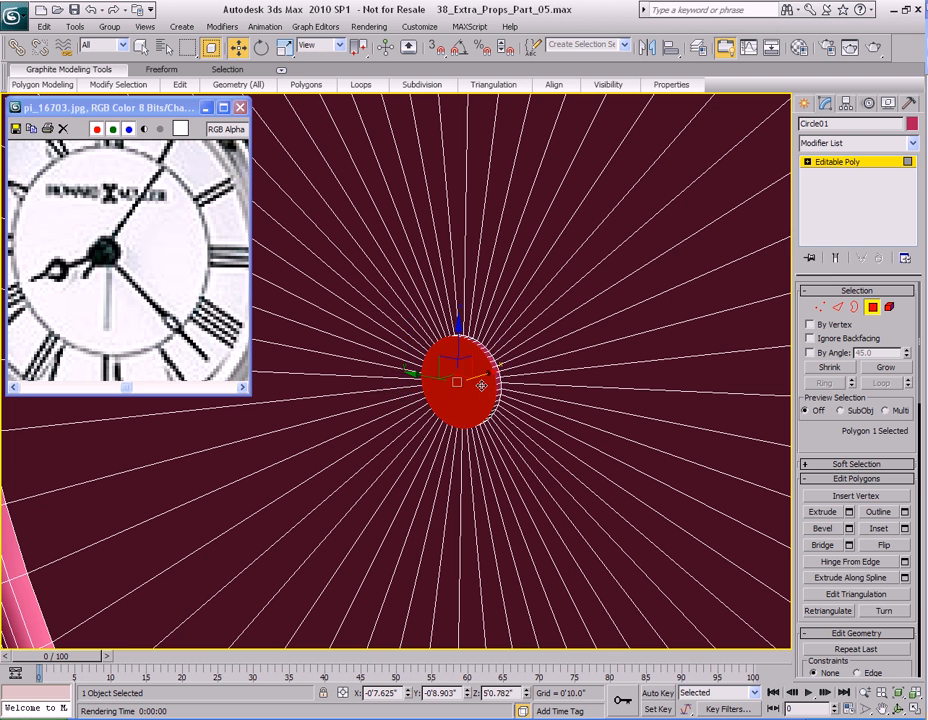
- Inset the hub's front polygon to form a slightly smaller circle
right_click(470, 368)
click(445, 441)
drag(441, 435, 455, 377)
key(w)
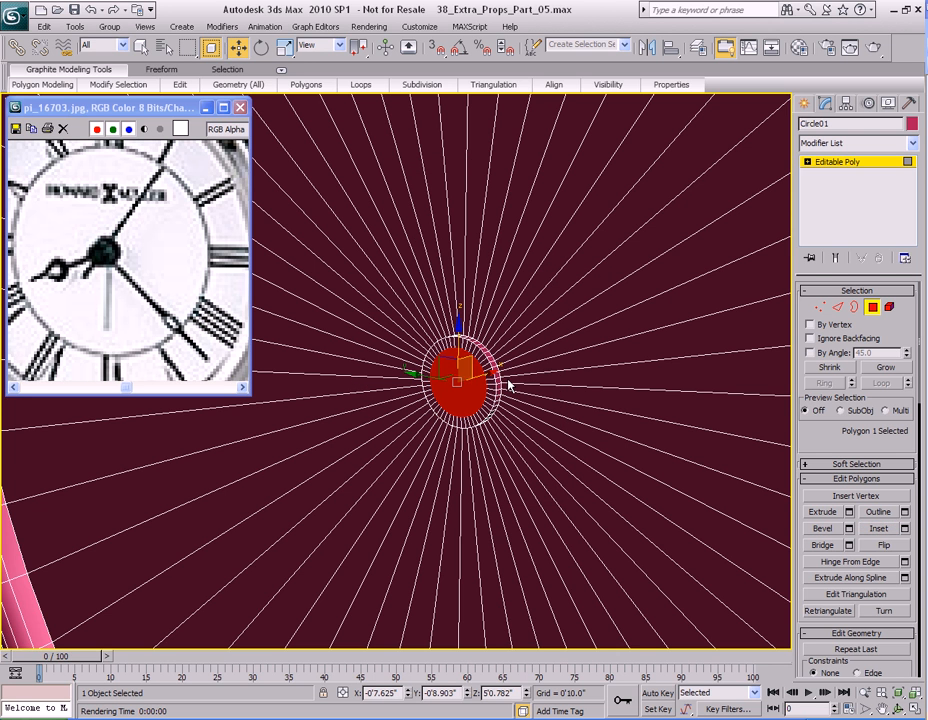
- Extrude the hub's inset polygon forward into a long pin, with its end at about X -0'10.734"
alt+middle_drag(490, 376, 549, 373)
drag(496, 380, 441, 378)
key(shift+e)
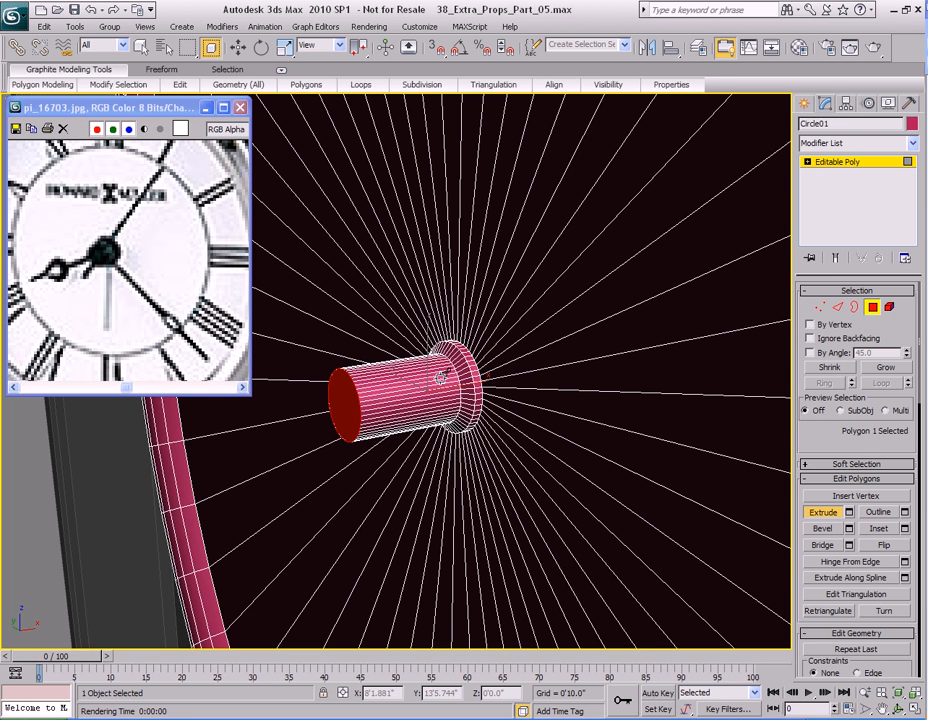
key(w)
- Extrude the pin's end polygon slightly and scale it down to taper the pin's tip
middle_drag(356, 420, 440, 398)
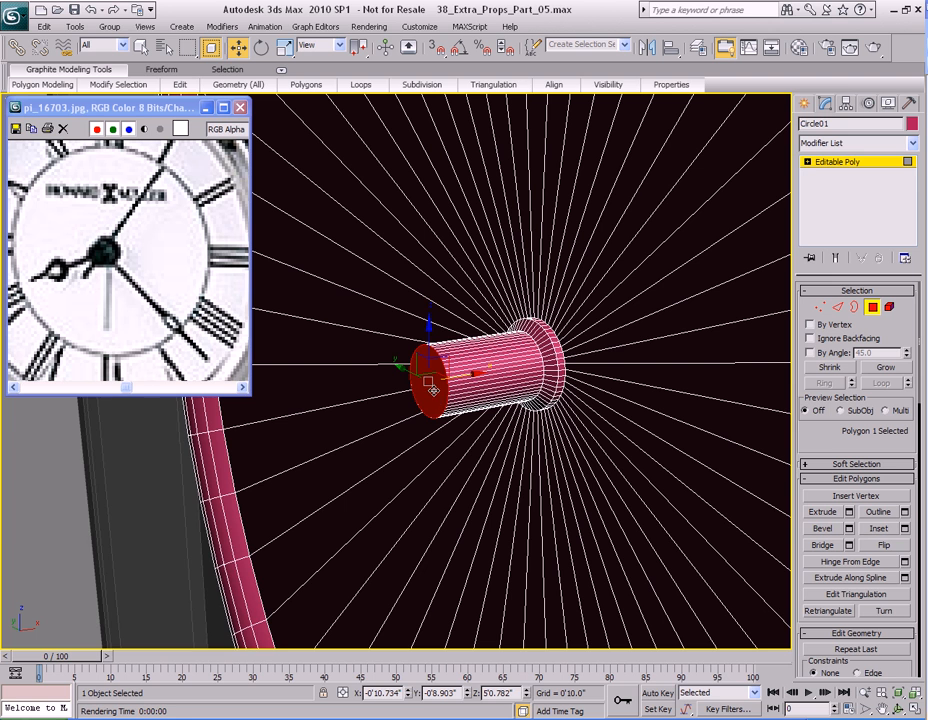
key(shift+e)
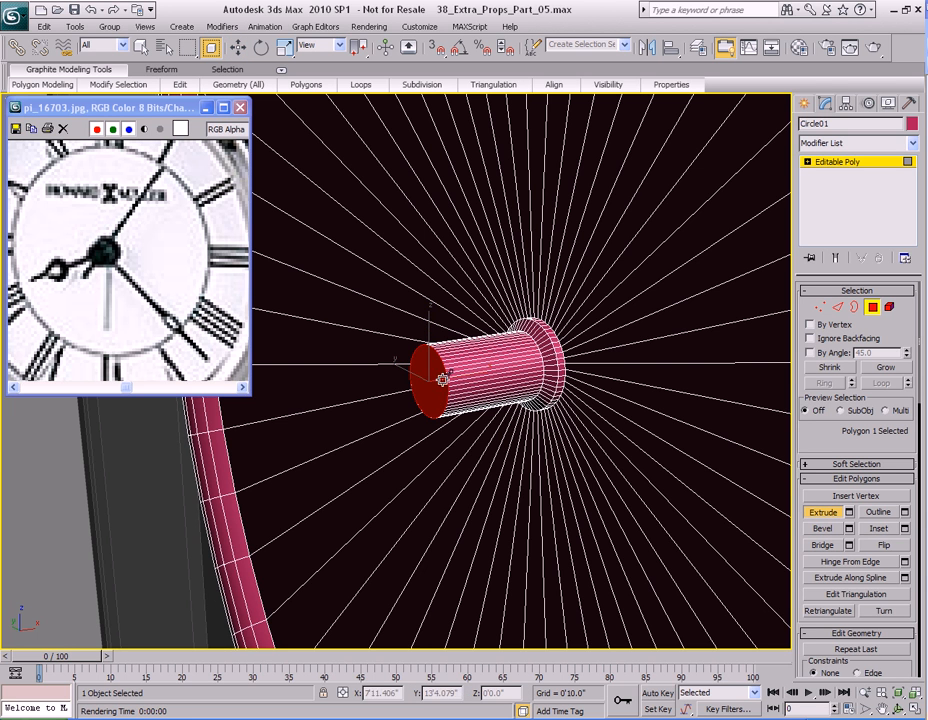
mouse_move(434, 376)
mouse_down()
mouse_move(419, 372)
mouse_move(410, 385)
mouse_move(450, 376)
mouse_up()
key(r)
key(w)
key(q)
- Render the whole clock to check the dial and center pin, and close the render
scroll(449, 376, down, 15)
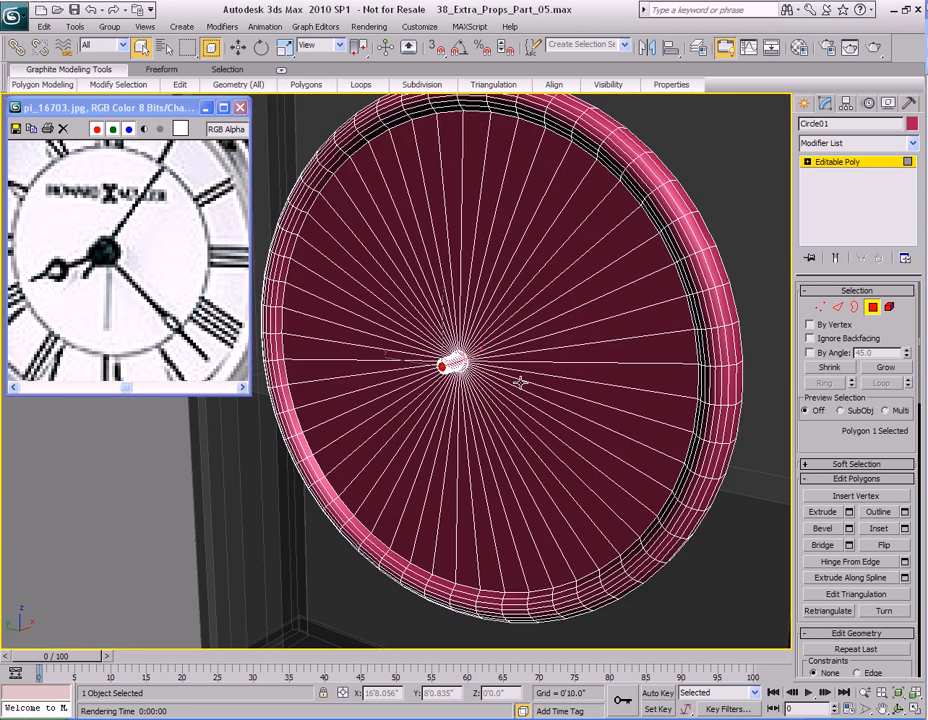
key(shift+q)
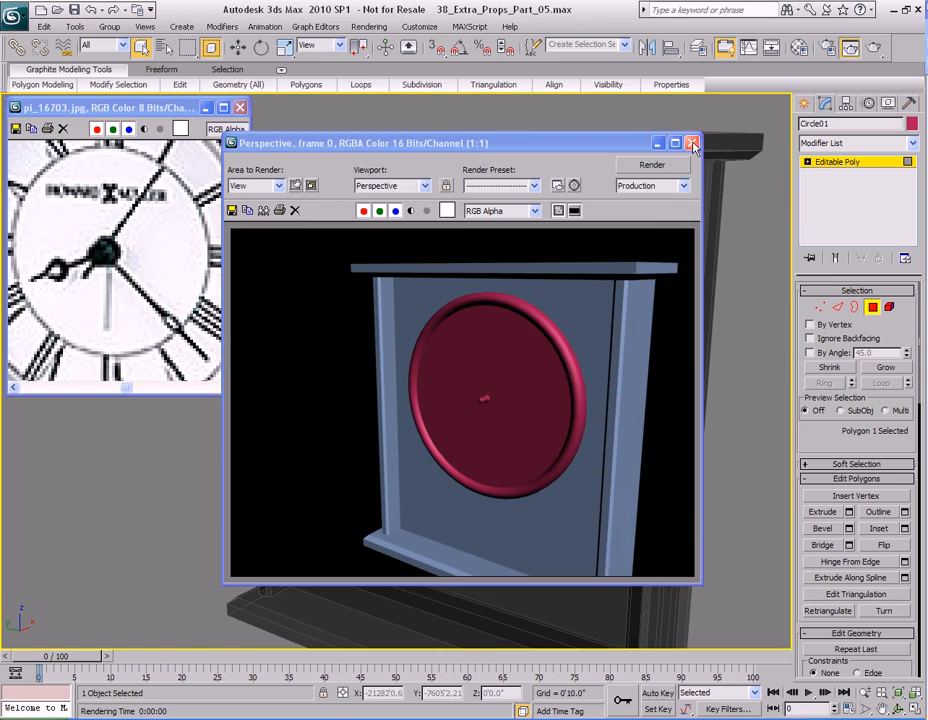
click(692, 144)
scroll(440, 380, up, 10)
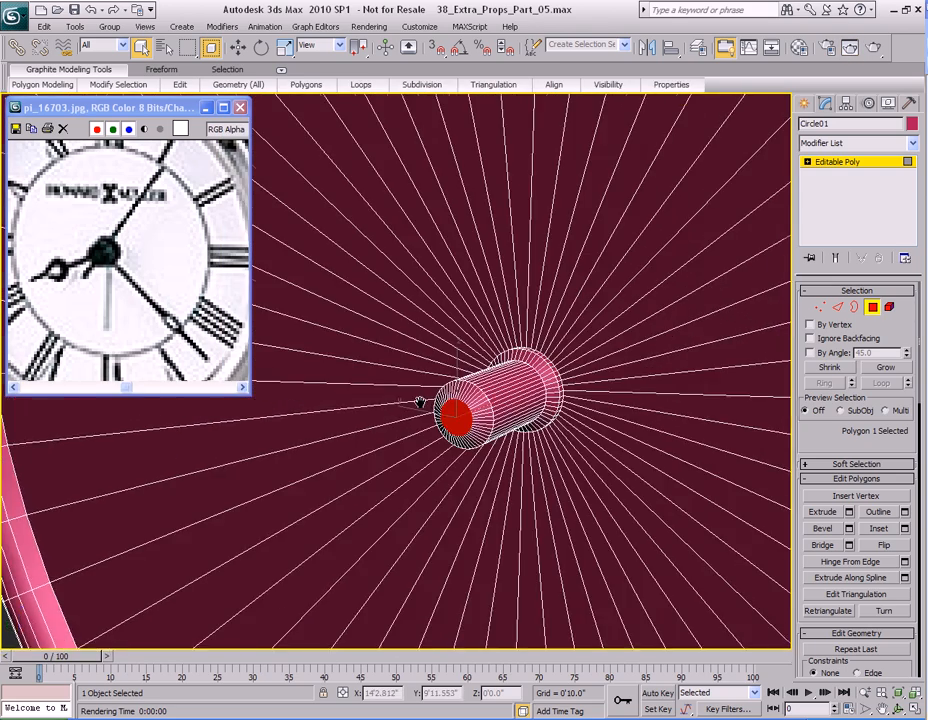
- Render the clock from another angle to check the round dial housing against the case, and close the render
scroll(420, 403, down, 8)
alt+middle_drag(388, 402, 453, 390)
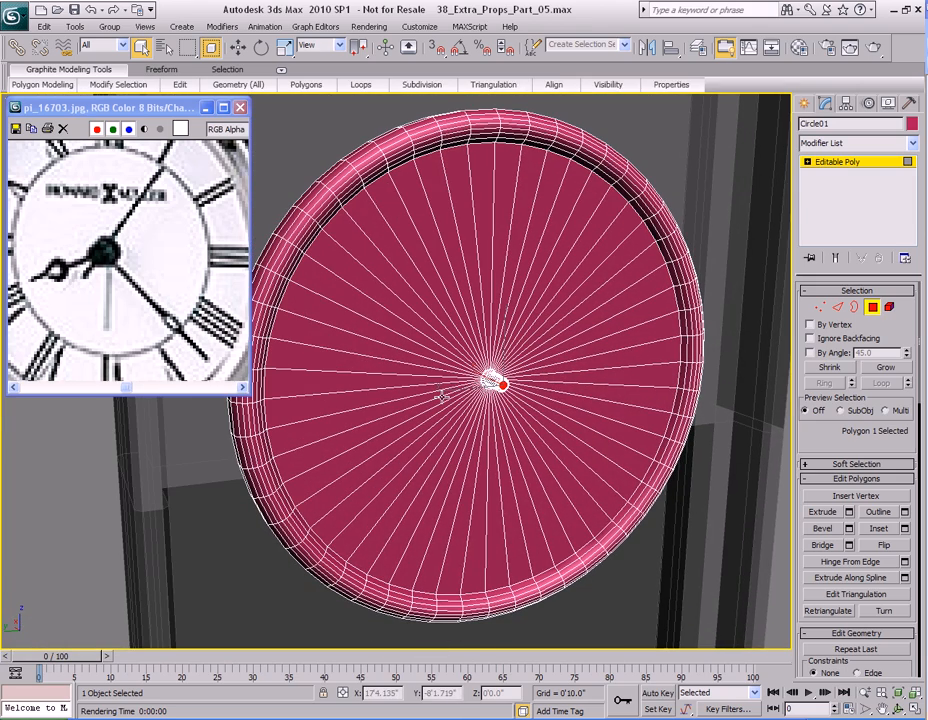
alt+middle_drag(441, 397, 406, 393)
scroll(441, 383, down, 3)
key(shift+q)
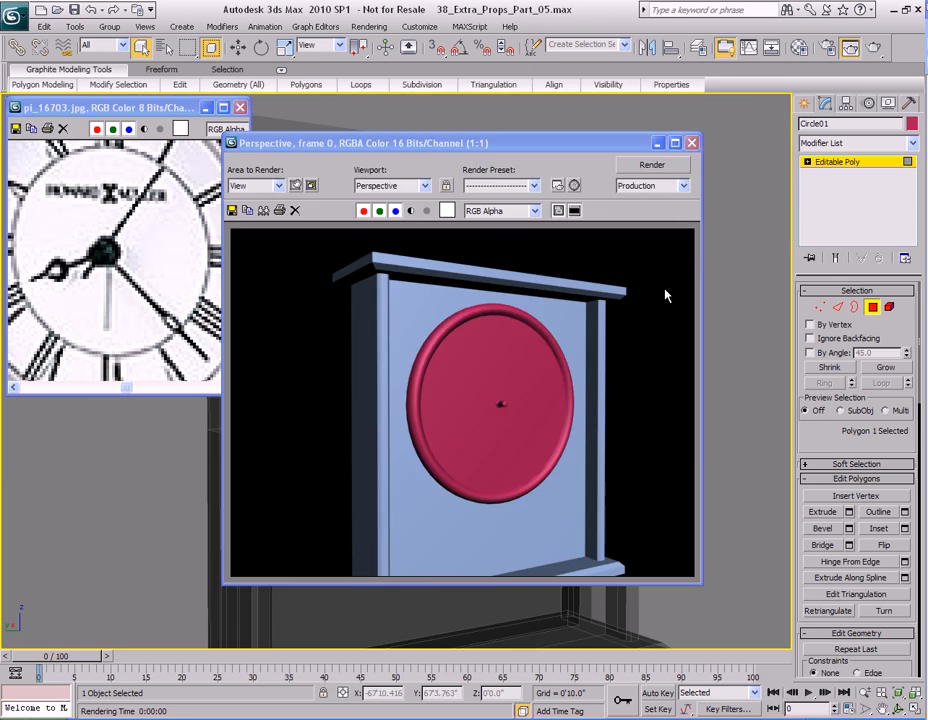
click(691, 143)
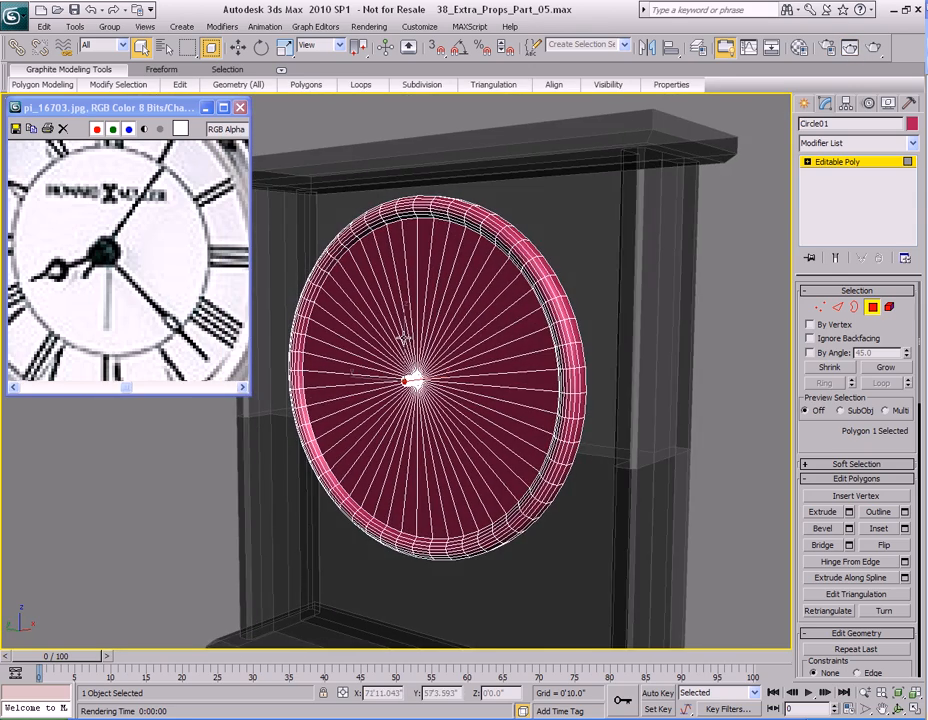
- Connect the ring of radial edges on the dial face with 1 segment and Slide -92 to add a loop near the rim
scroll(379, 343, up, 4)
alt+middle_drag(375, 346, 481, 304)
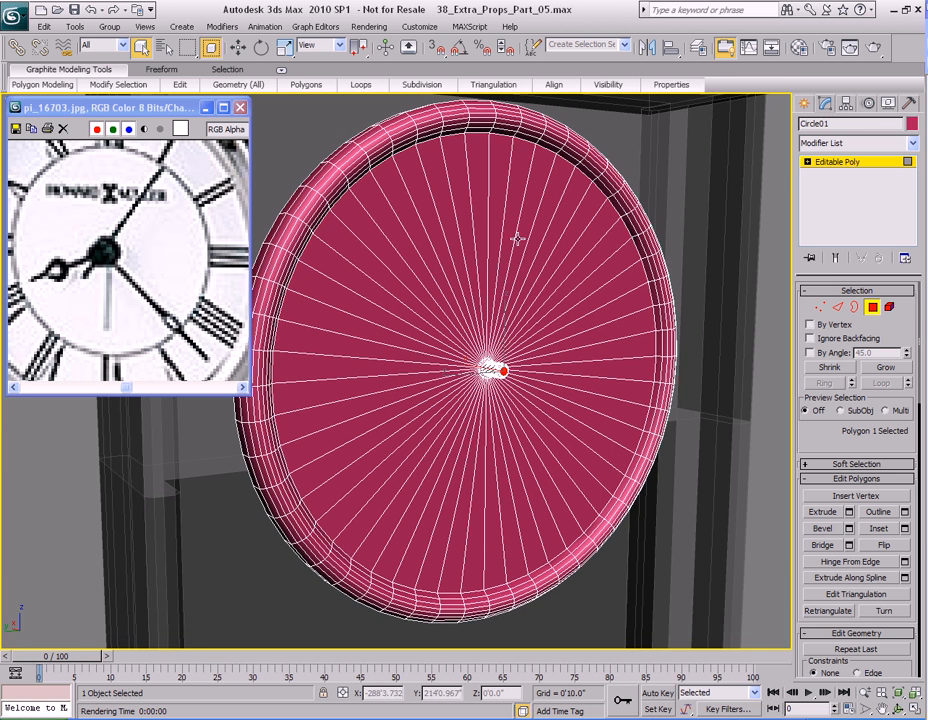
middle_drag(520, 234, 516, 244)
key(2)
click(488, 224)
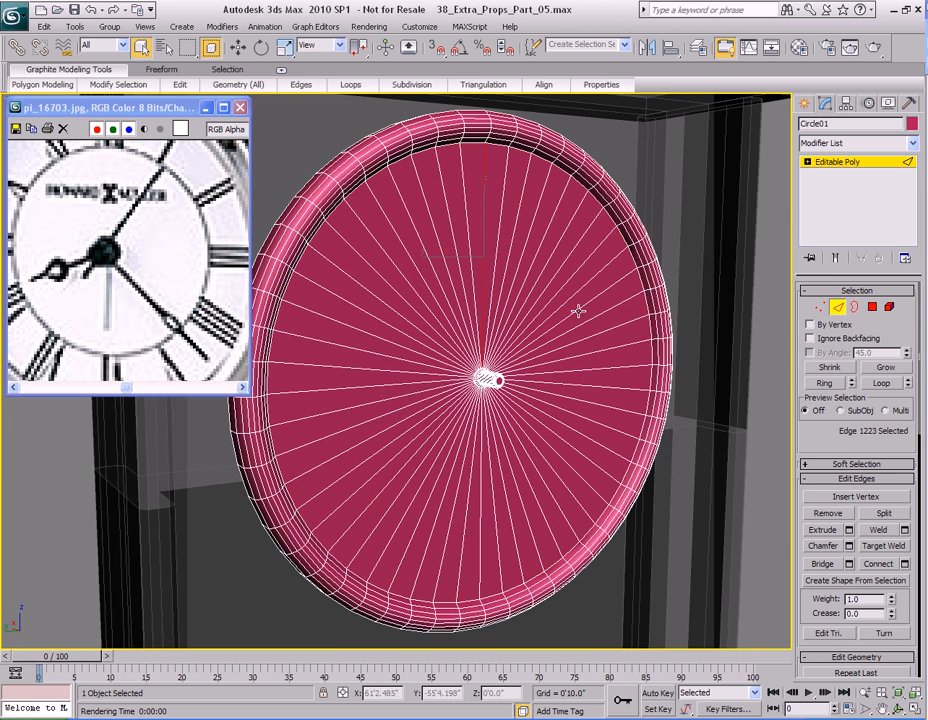
click(824, 383)
right_click(414, 237)
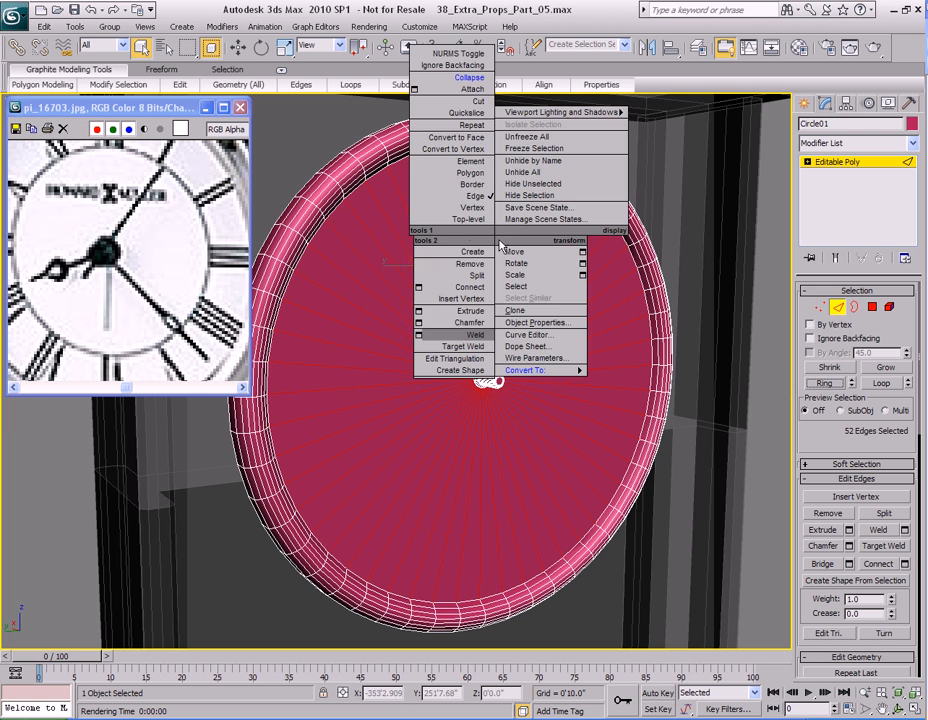
click(419, 288)
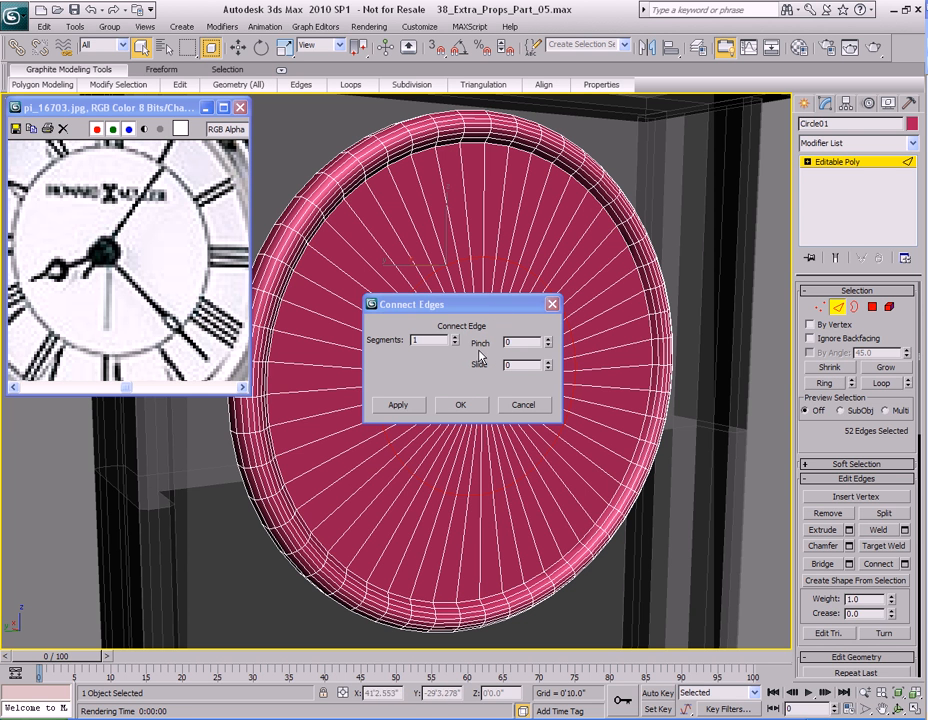
drag(507, 308, 703, 364)
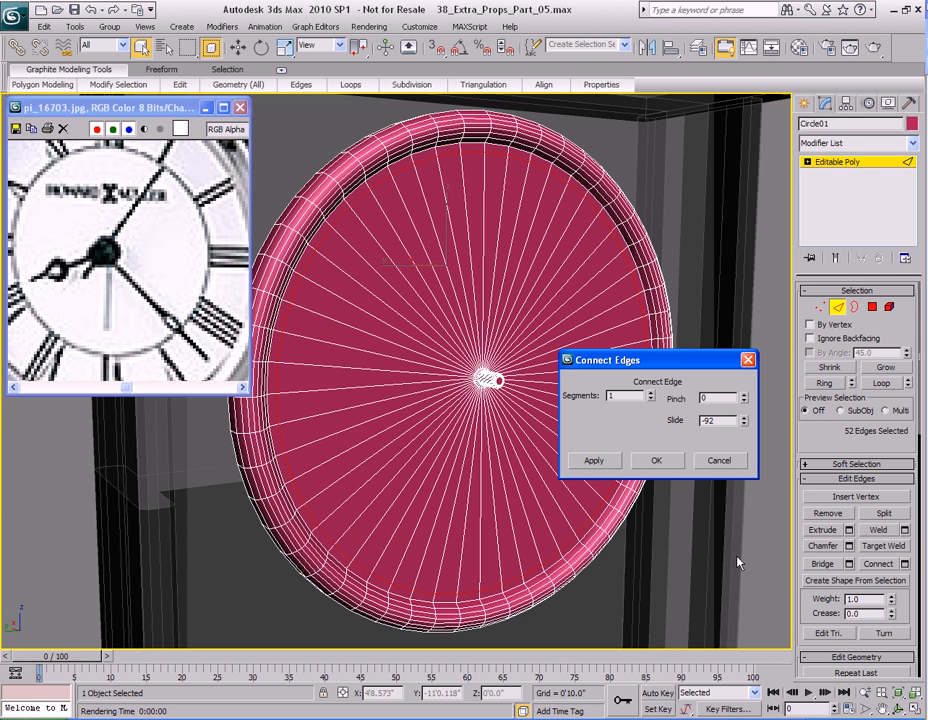
click(660, 465)
- Chamfer the new edge loop near the dial's rim by 0'0.04" with 1 segment
alt+middle_drag(628, 459, 640, 486)
alt+middle_drag(489, 378, 483, 310)
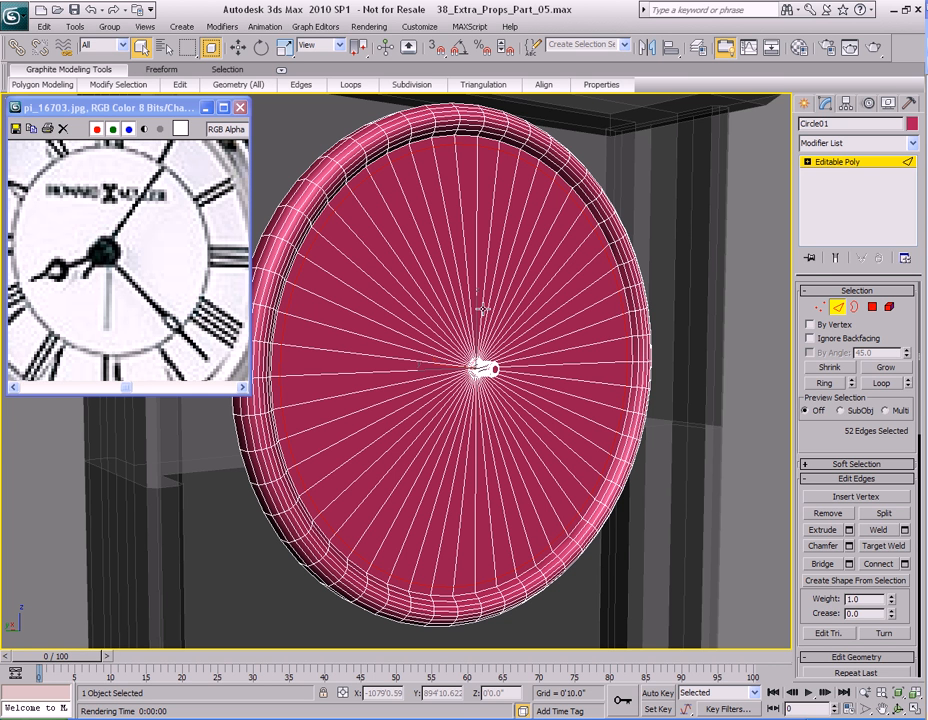
alt+middle_drag(450, 284, 477, 218)
right_click(477, 218)
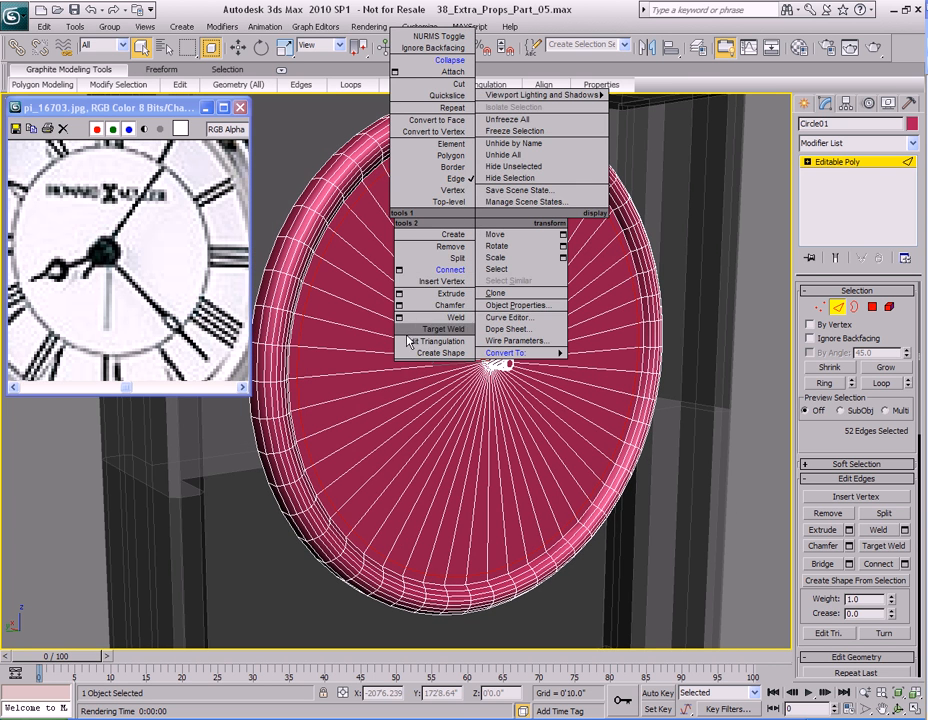
click(399, 307)
drag(493, 366, 496, 406)
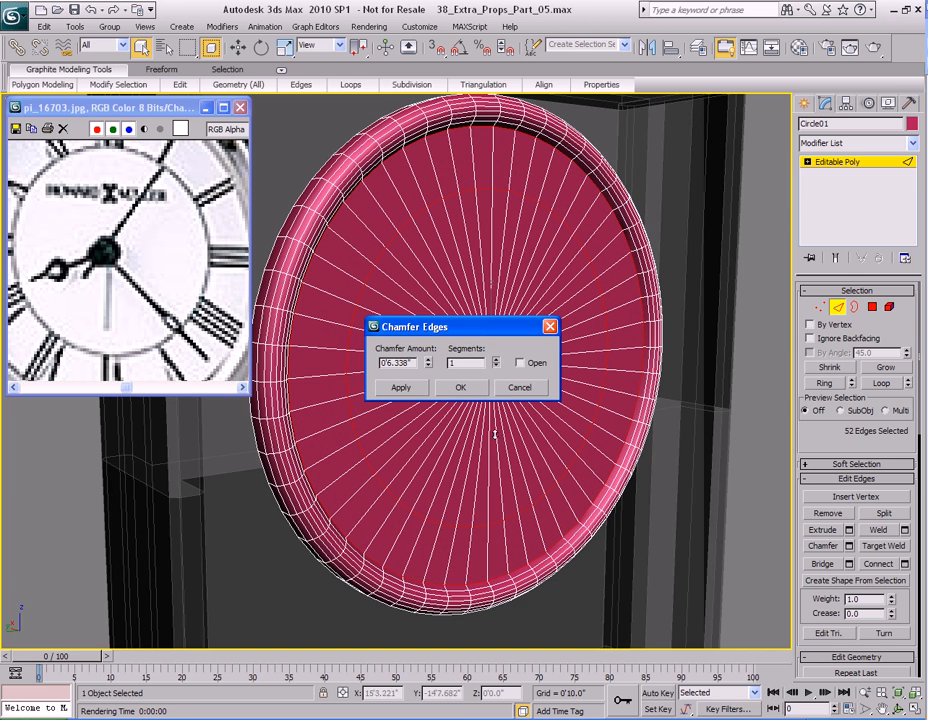
drag(428, 363, 428, 434)
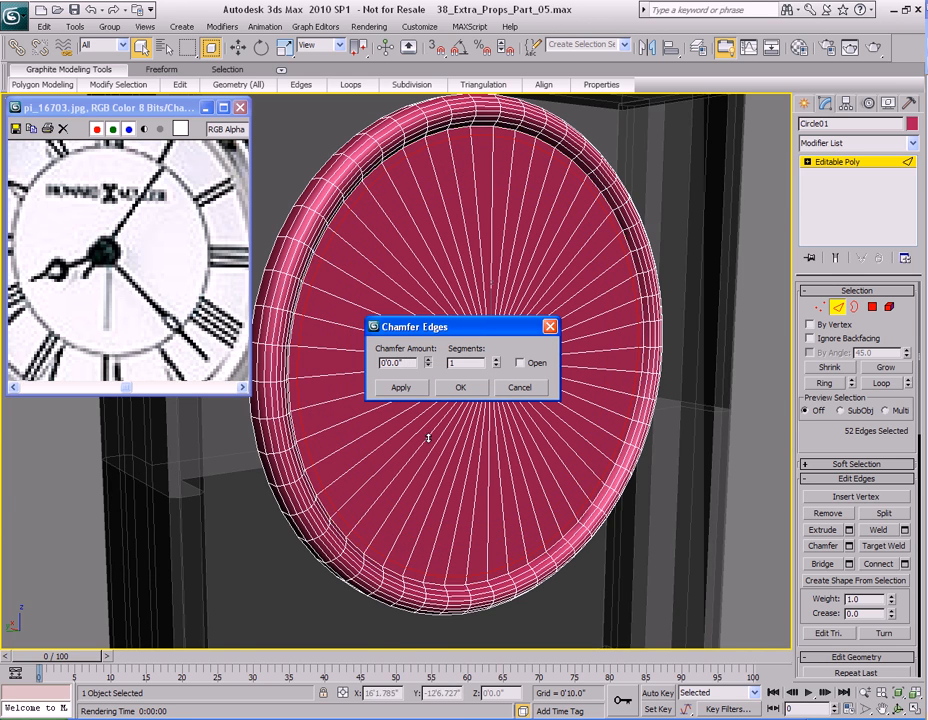
alt+middle_drag(380, 209, 464, 253)
scroll(466, 244, up, 6)
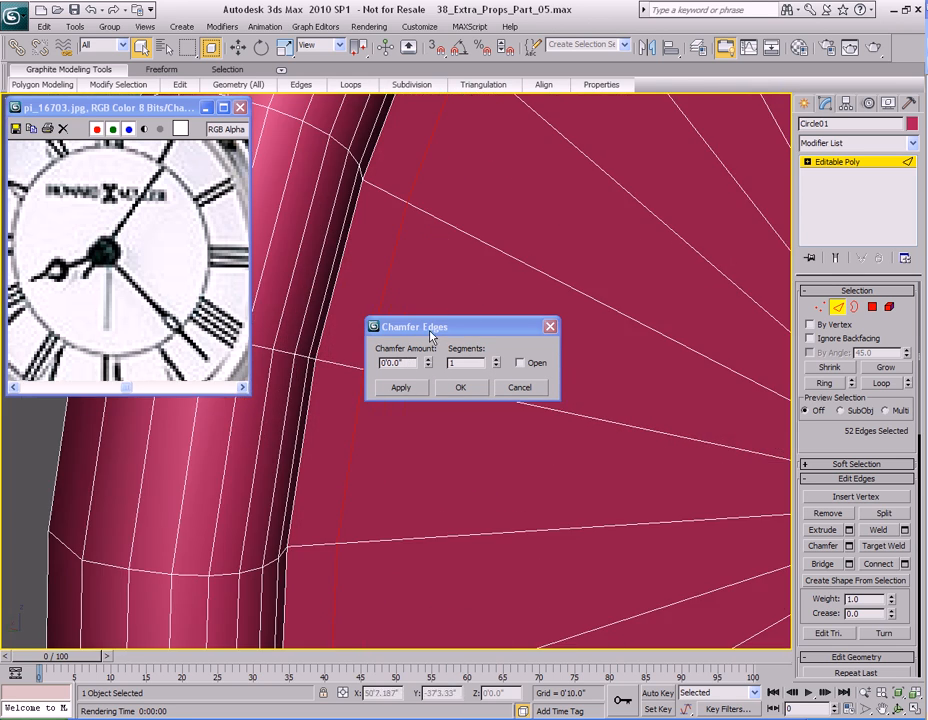
click(431, 365)
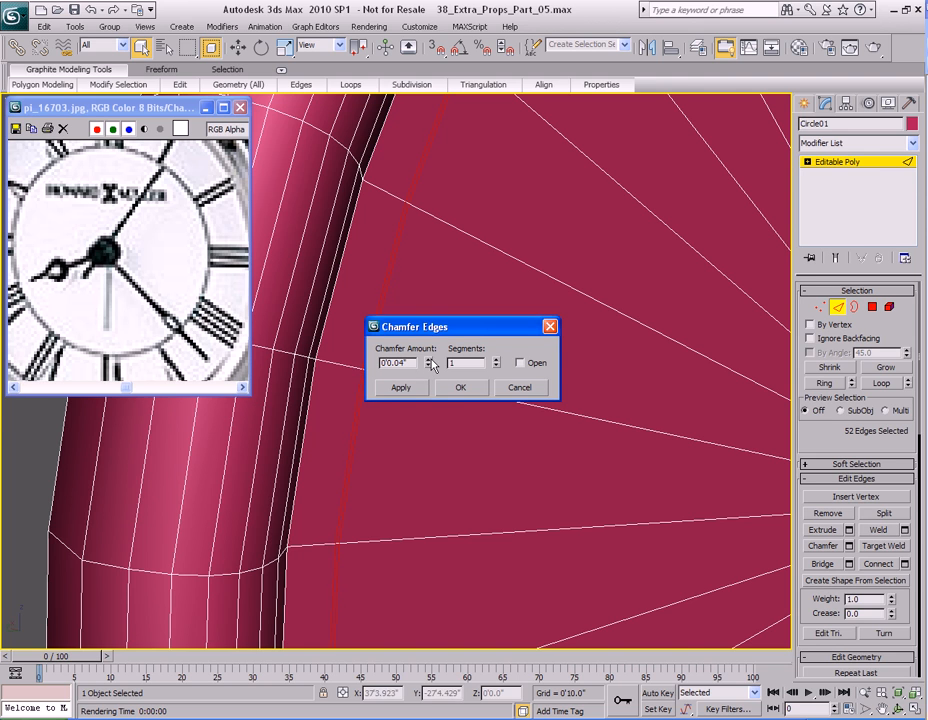
click(460, 387)
- Grow the selection from the pin's end polygon to the whole inner dial face and move it along X deeper into the housing
scroll(501, 343, down, 5)
scroll(501, 343, down, 3)
alt+middle_drag(501, 343, 465, 334)
scroll(526, 346, up, 4)
key(4)
scroll(465, 334, up, 5)
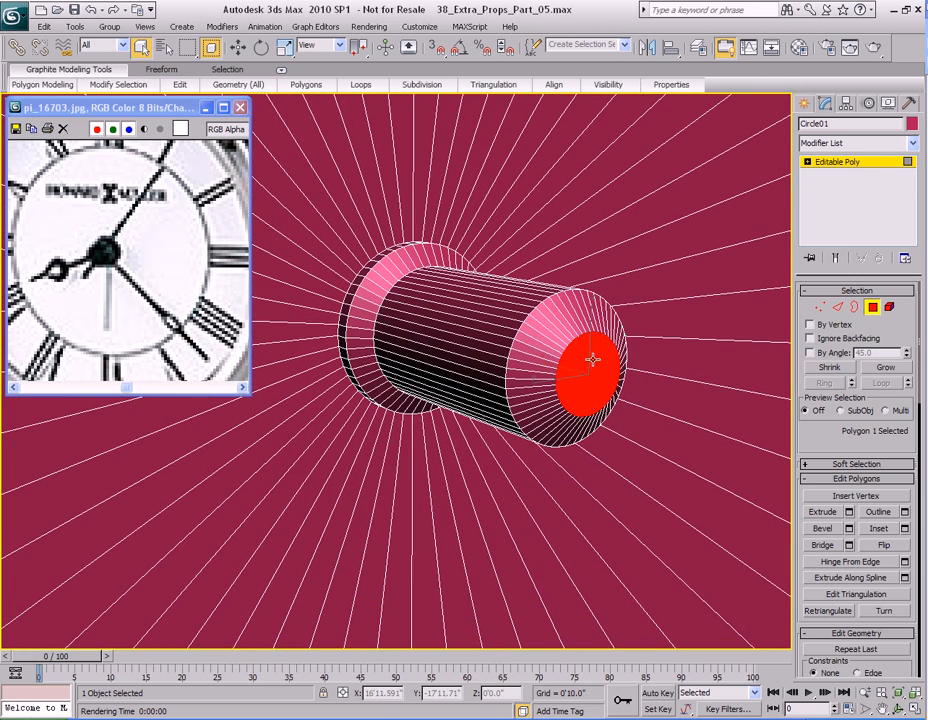
scroll(594, 366, down, 3)
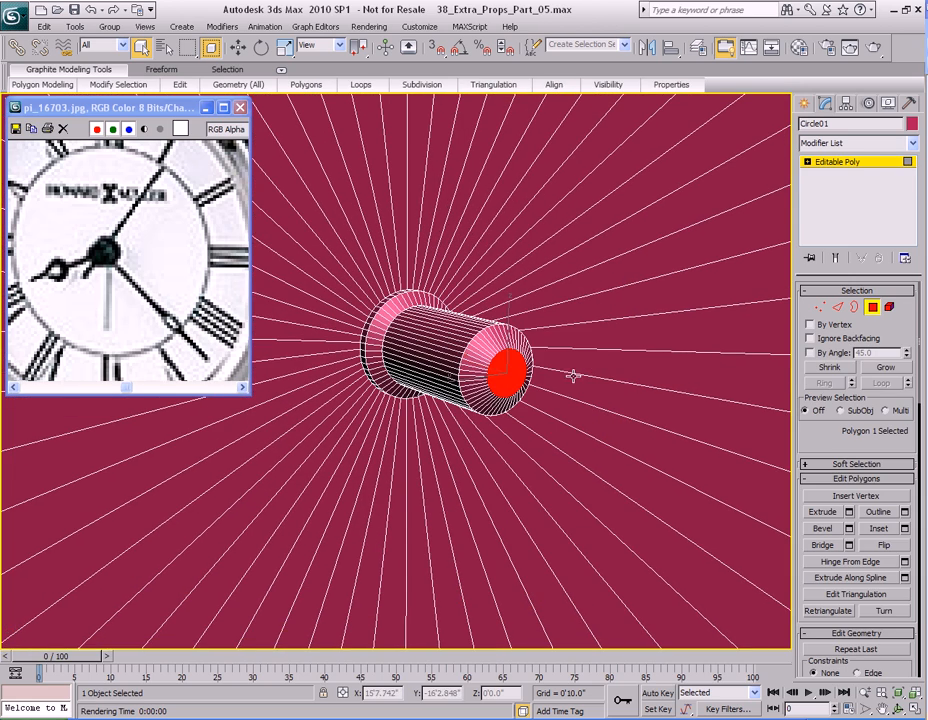
click(898, 369)
click(898, 369)
click(898, 369)
scroll(440, 340, up, 4)
alt+middle_drag(440, 340, 509, 381)
key(w)
scroll(548, 346, up, 3)
drag(582, 423, 539, 409)
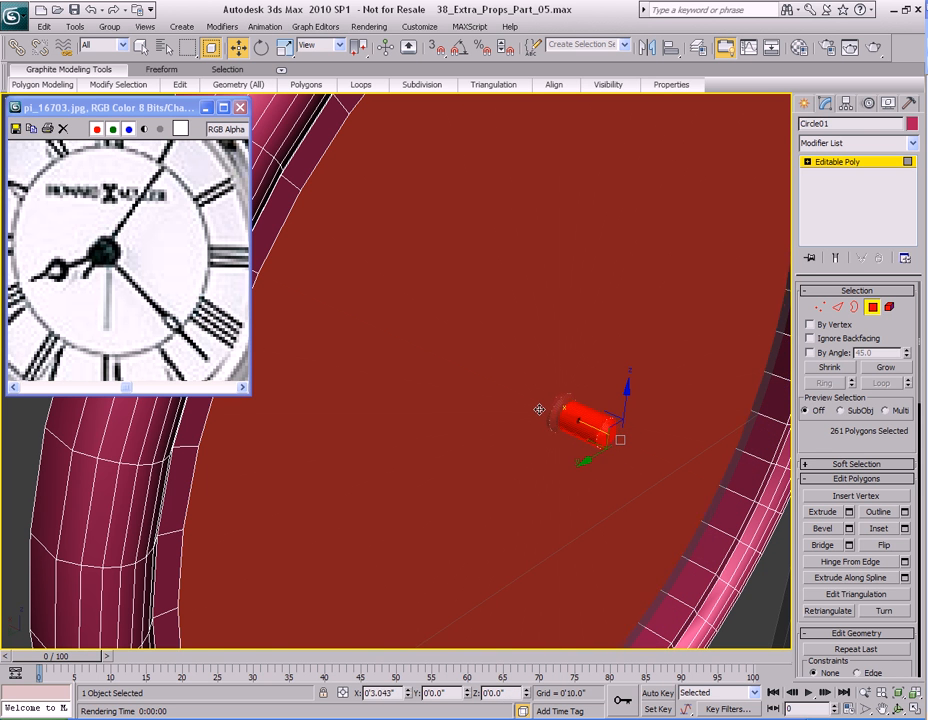
drag(556, 410, 556, 410)
- Render the dial close up to check the recessed face and its gap at the rim, and close the render
alt+middle_drag(556, 410, 443, 362)
scroll(521, 392, down, 6)
scroll(521, 342, up, 5)
scroll(474, 379, down, 5)
key(q)
scroll(480, 358, up, 3)
key(shift+q)
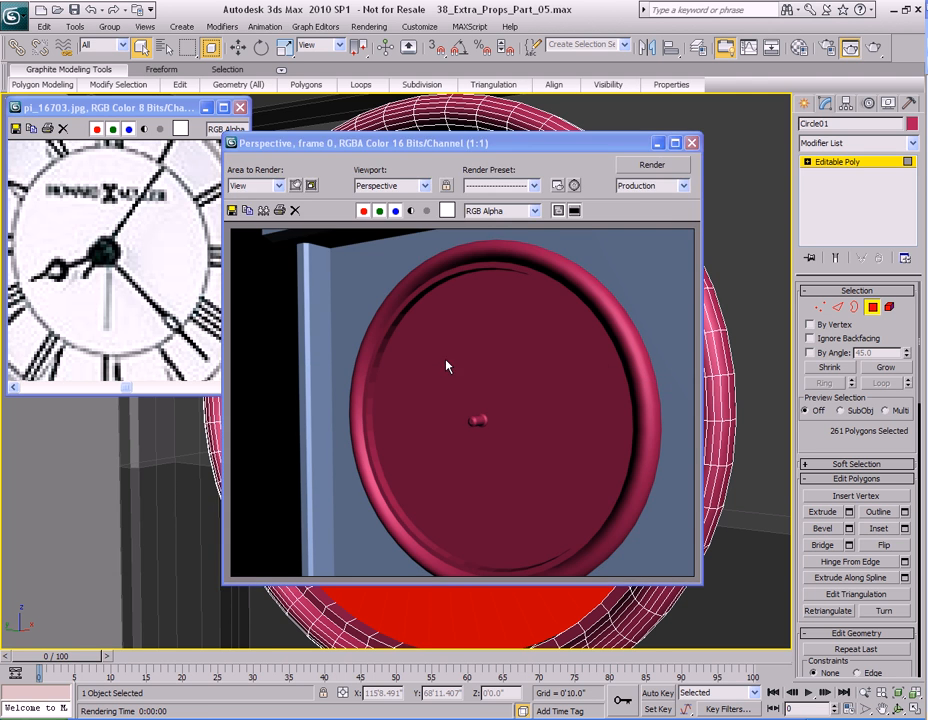
click(691, 150)
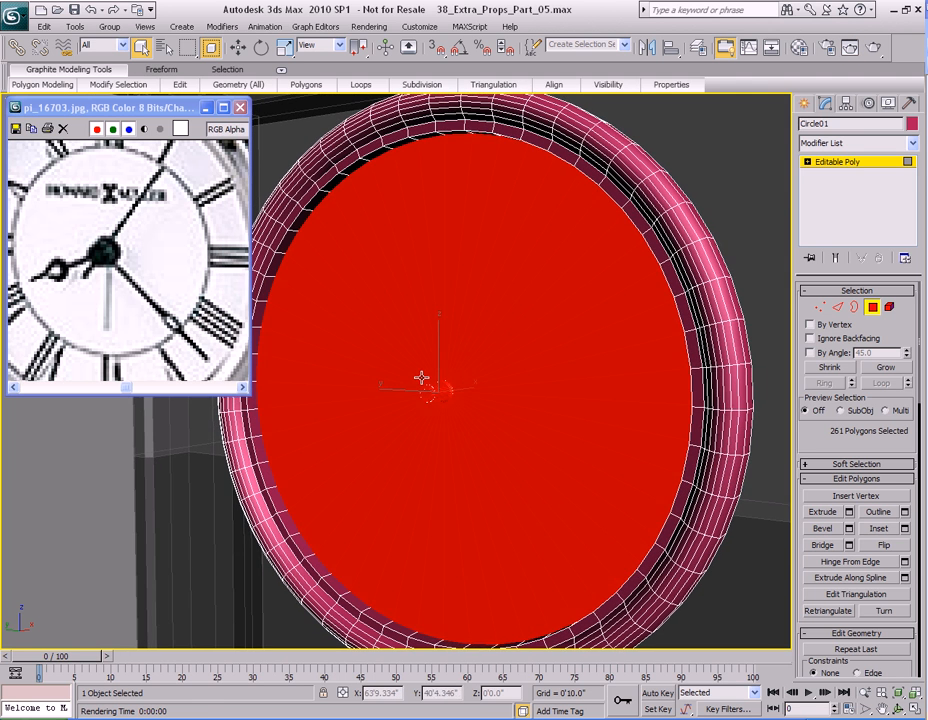
- Select all polygons of the dial housing, auto smooth them with a 45.0 threshold, and render the result
key(4)
key(4)
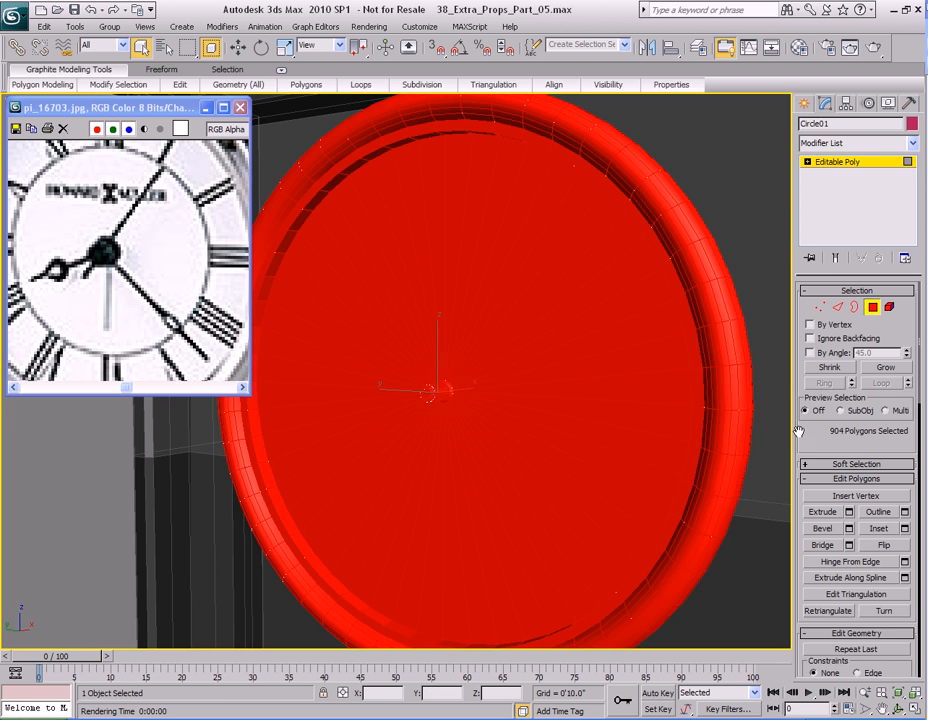
scroll(800, 431, down, 10)
scroll(834, 533, down, 5)
alt+middle_drag(569, 432, 445, 387)
key(F9)
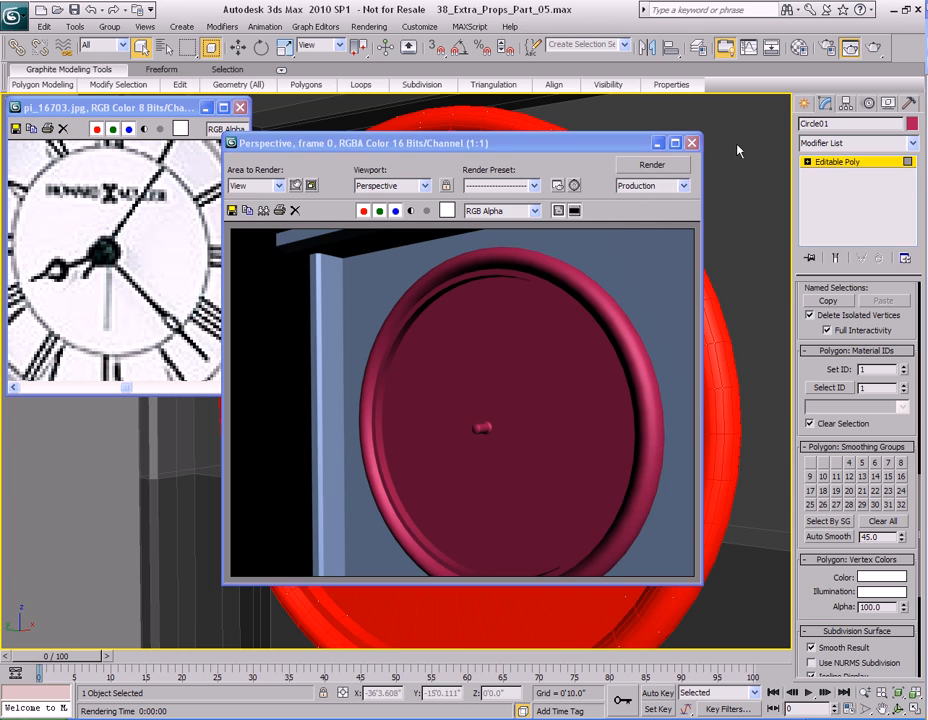
click(693, 143)
- Inspect the smoothed dial housing from several sides and compare it with the reference photo
alt+middle_drag(472, 313, 547, 321)
scroll(549, 328, down, 3)
key(4)
alt+middle_drag(623, 335, 544, 386)
scroll(107, 298, down, 1)
alt+middle_drag(609, 372, 474, 344)
scroll(497, 342, down, 2)
- Clone the pin's end polygon a short distance forward as a separate object
scroll(497, 342, up, 5)
scroll(532, 334, up, 2)
scroll(420, 367, up, 3)
scroll(374, 379, up, 3)
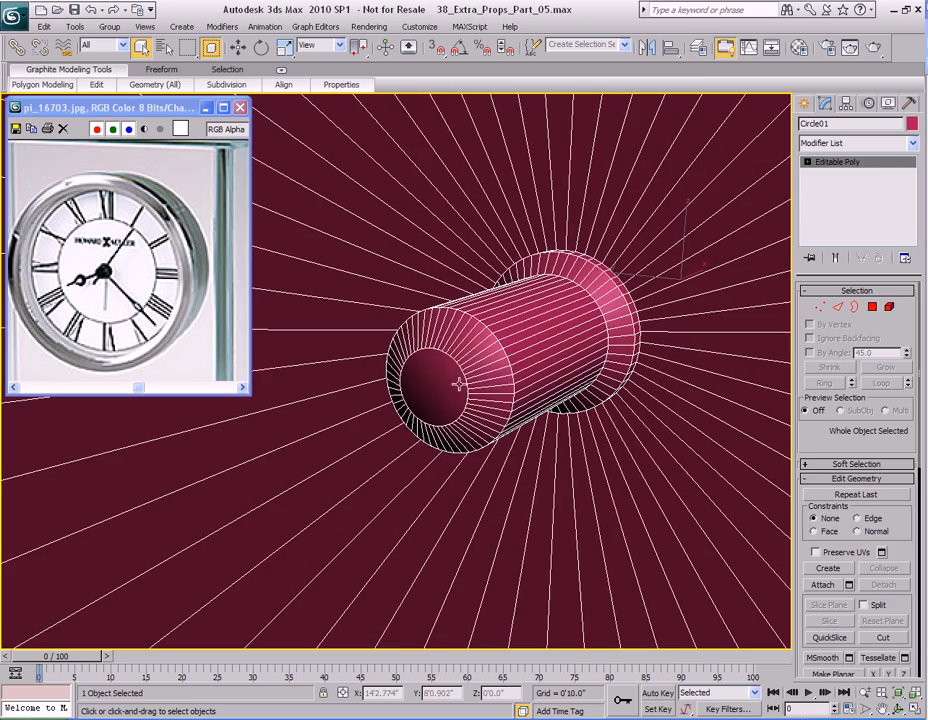
key(4)
click(437, 391)
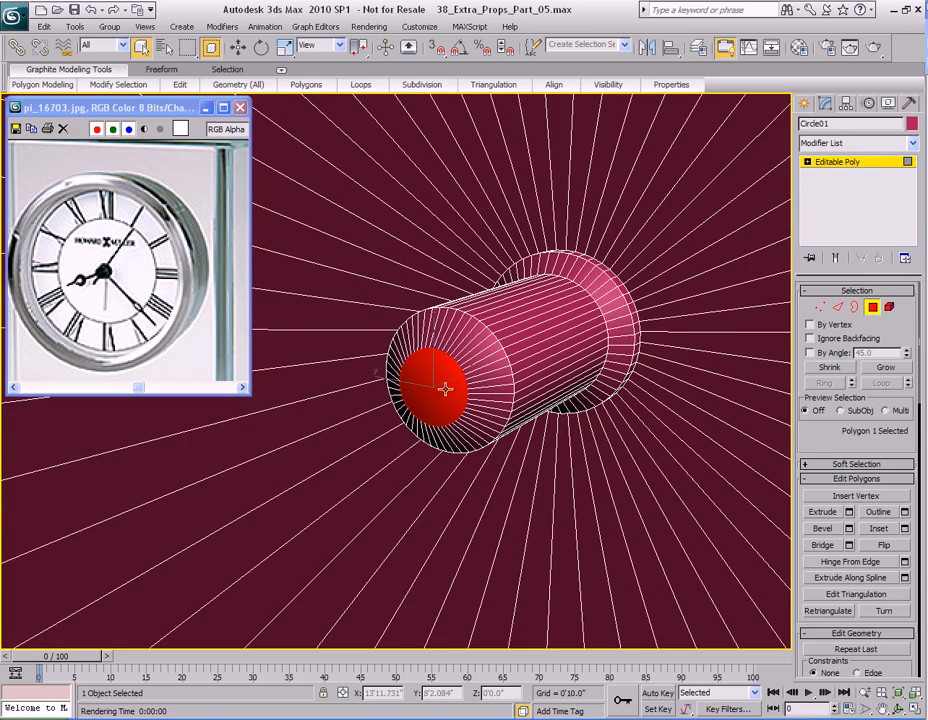
alt+middle_drag(457, 390, 423, 446)
key(w)
shift+drag(449, 395, 420, 408)
click(519, 379)
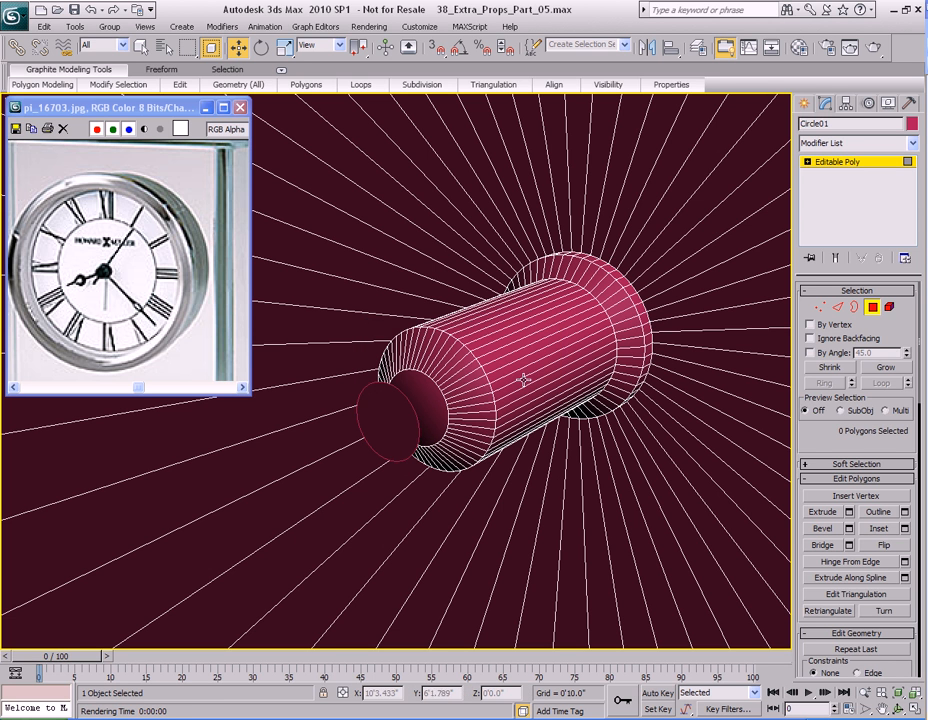
- Select the cloned disc in front of the pin and change its object color to light blue
key(4)
key(q)
click(432, 422)
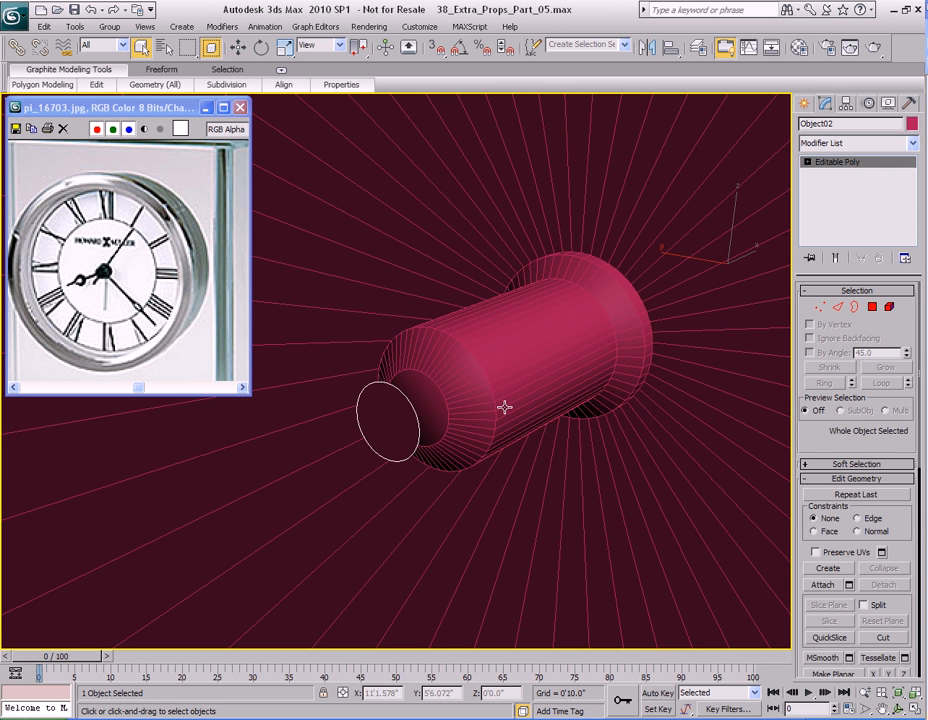
click(911, 124)
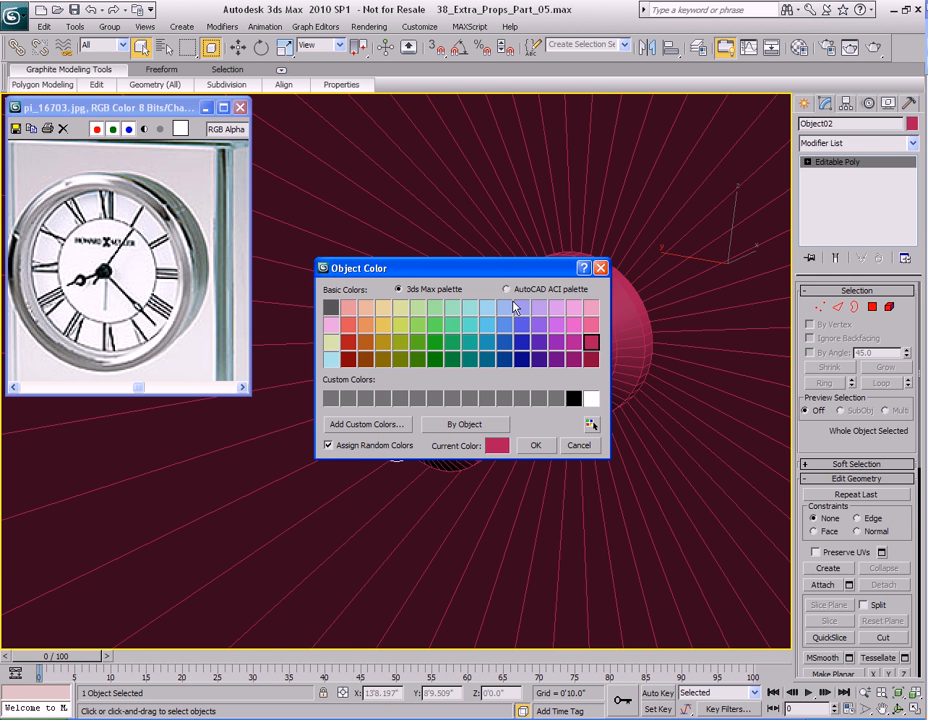
click(549, 451)
scroll(474, 414, up, 5)
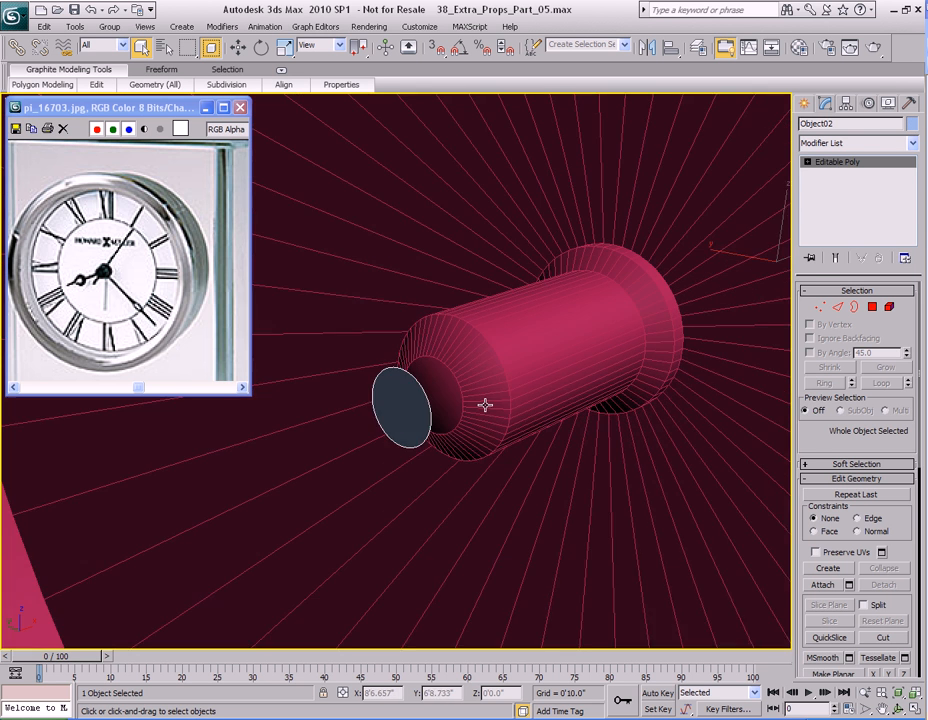
- Extrude the disc's polygon into a short cylinder and move its front face back about 0'0.247" along X to thin it
key(4)
click(441, 390)
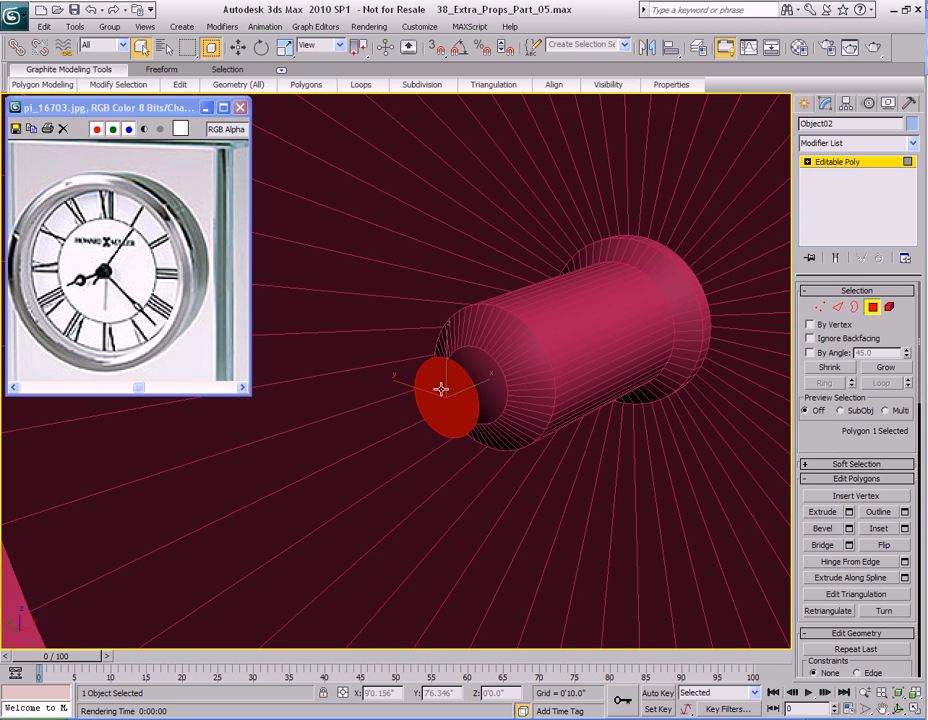
scroll(469, 404, up, 5)
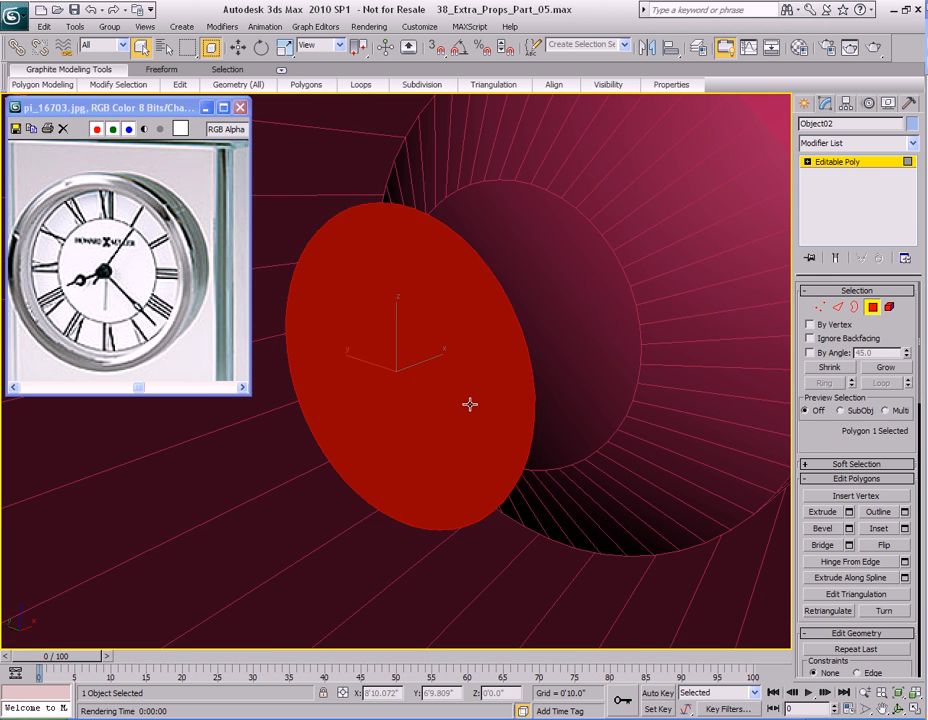
alt+middle_drag(507, 391, 491, 397)
scroll(432, 394, down, 2)
alt+middle_drag(427, 396, 455, 395)
middle_drag(455, 395, 489, 394)
key(shift+e)
drag(464, 381, 466, 362)
key(w)
drag(429, 401, 467, 384)
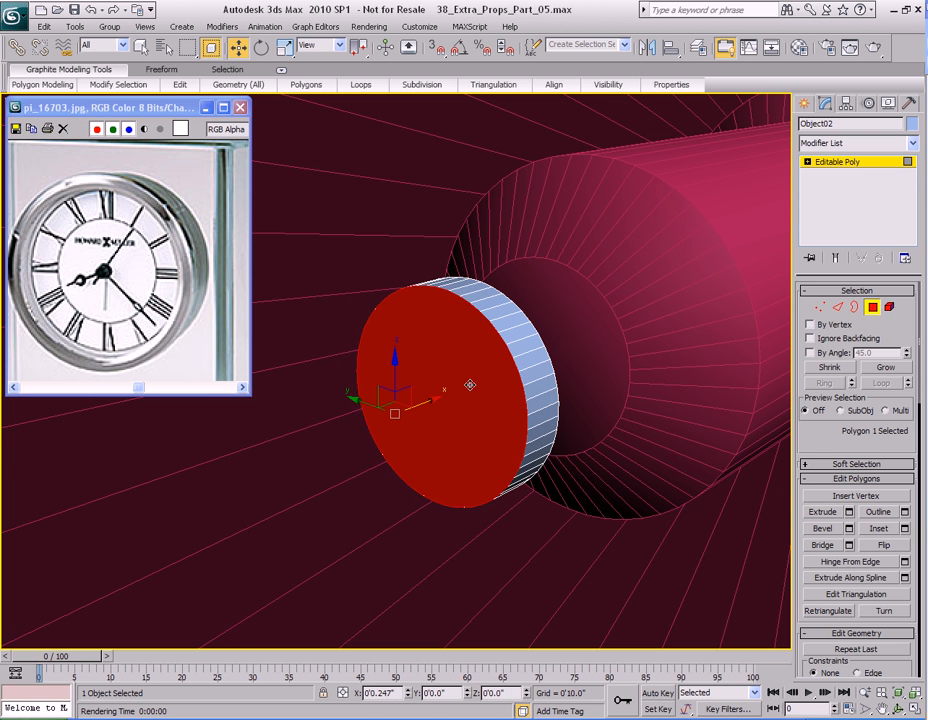
key(q)
- Cap the open border on the back of the blue disc
alt+middle_drag(526, 377, 450, 379)
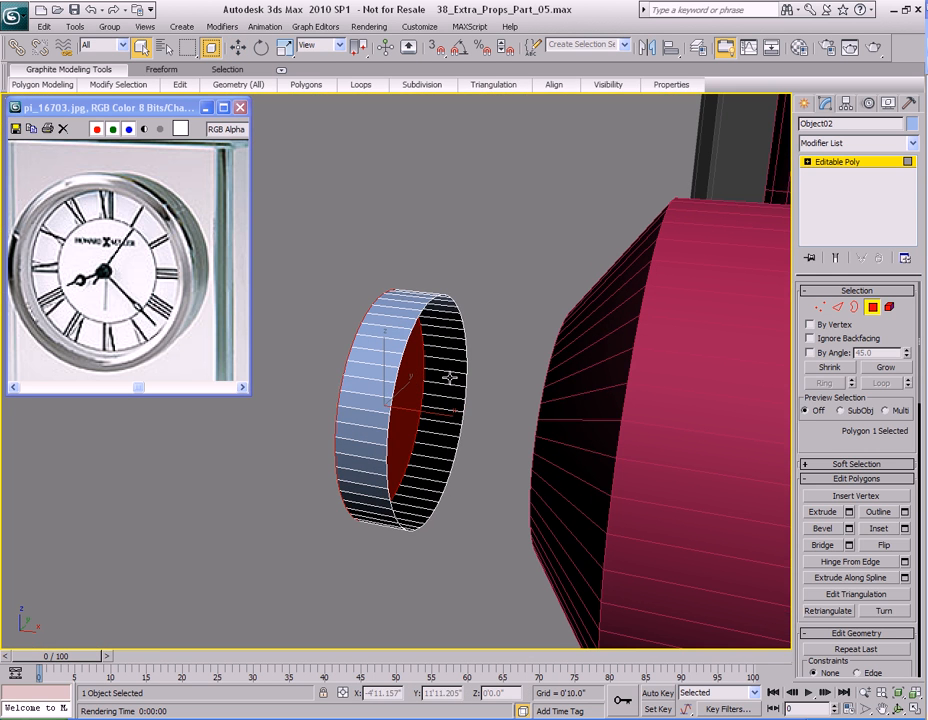
key(3)
click(418, 326)
right_click(445, 327)
click(389, 362)
alt+middle_drag(389, 362, 463, 389)
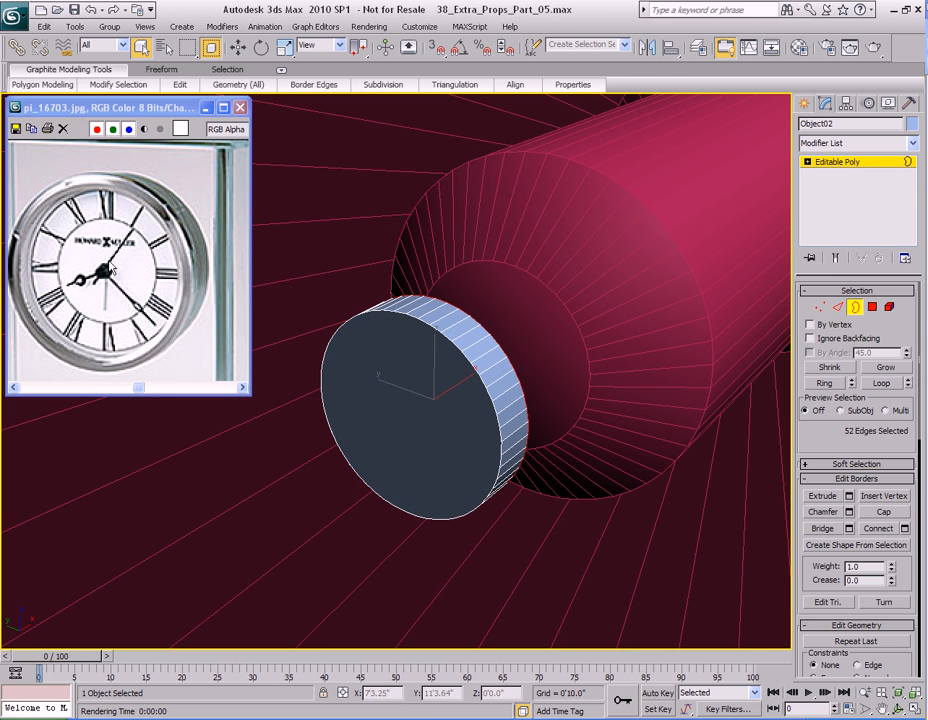
- Scale the whole disc element up to about 261% in Y and Z, keeping its thickness
alt+middle_drag(475, 345, 494, 356)
key(5)
click(432, 384)
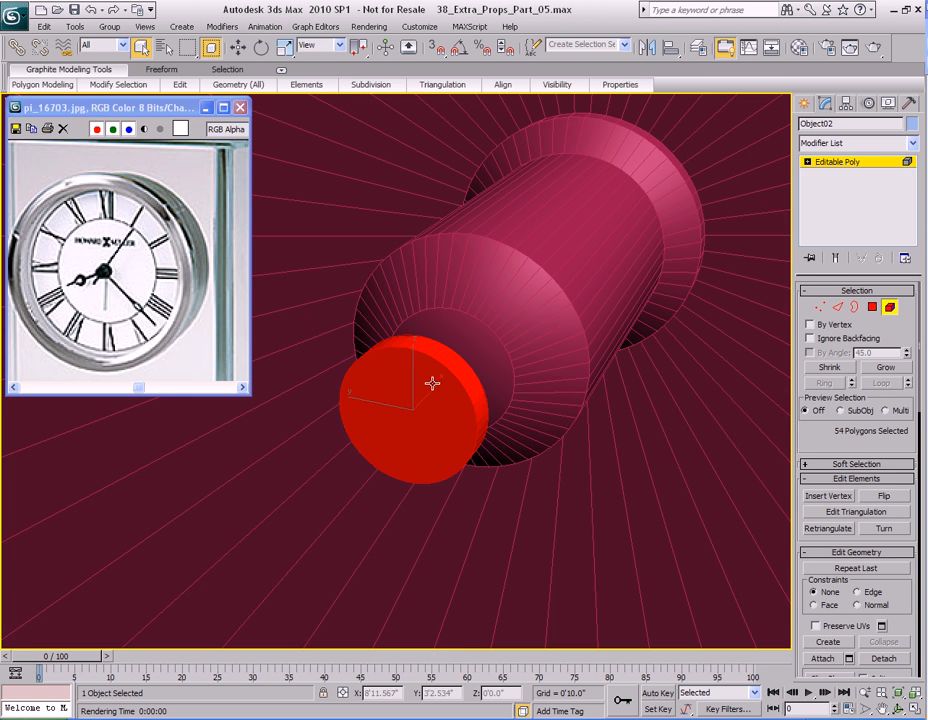
key(r)
alt+middle_drag(554, 427, 522, 400)
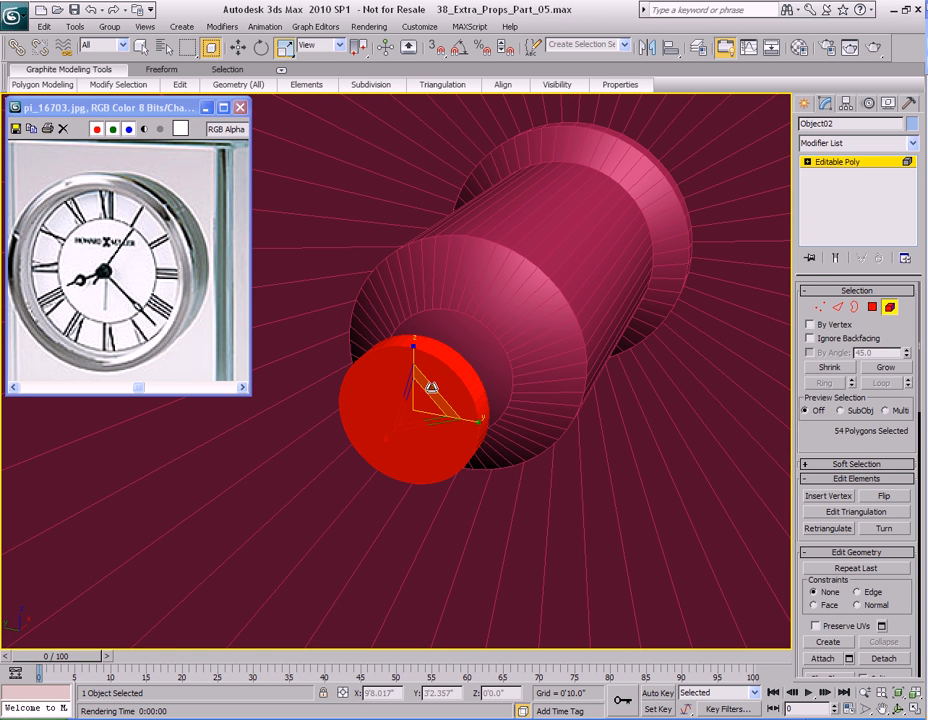
drag(433, 392, 515, 320)
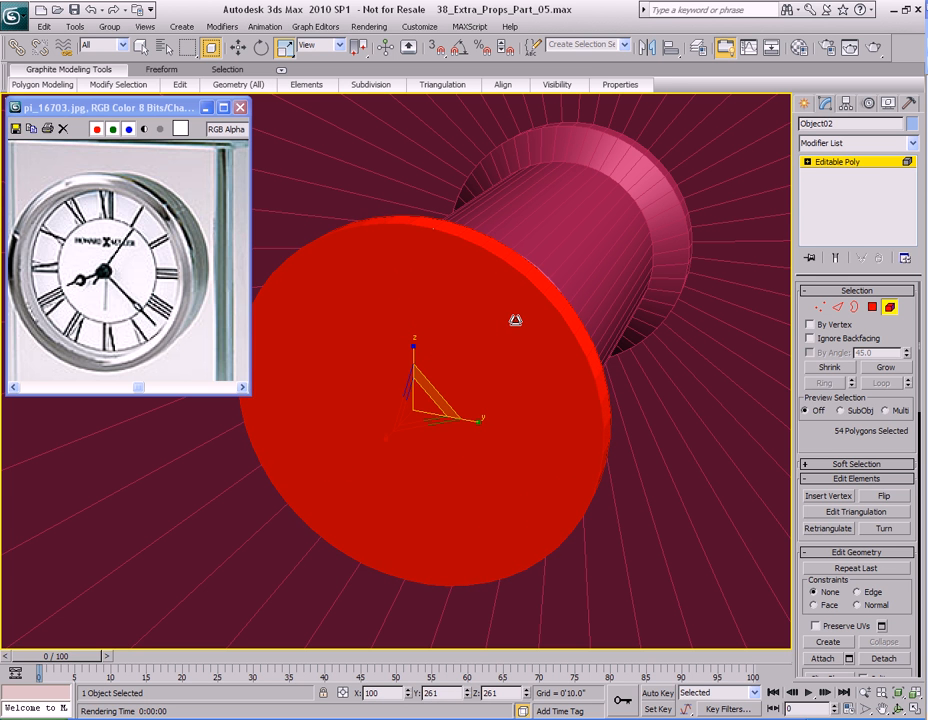
- Move the blue disc back along X onto the pin's shaft and scale it to about 88% in Y and Z
alt+middle_drag(535, 358, 491, 358)
scroll(491, 358, down, 2)
key(w)
drag(447, 387, 662, 387)
scroll(605, 392, up, 3)
key(r)
drag(408, 364, 409, 368)
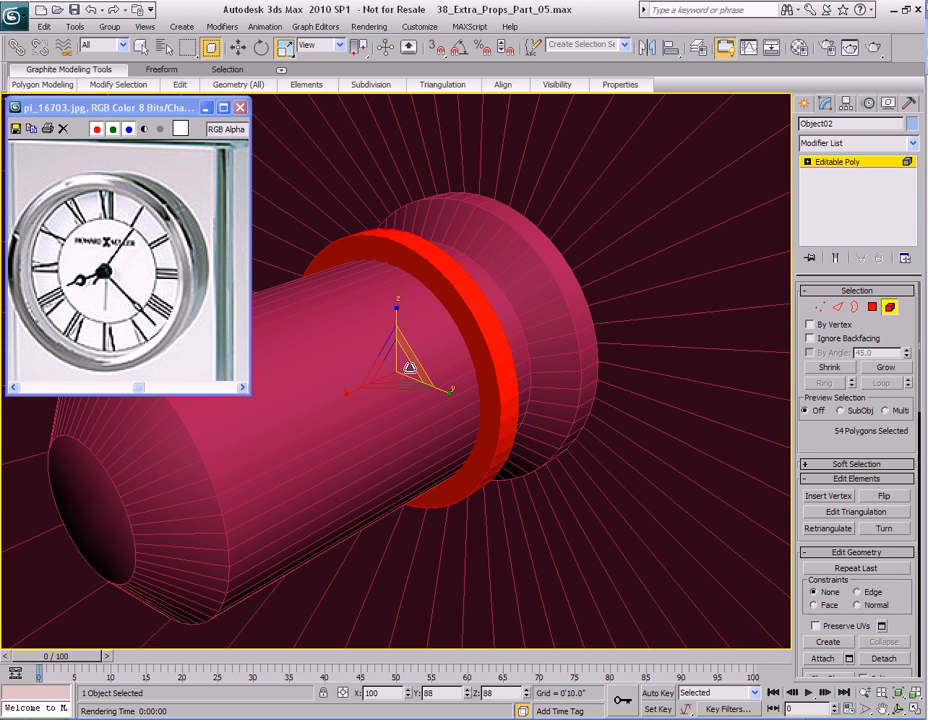
- Move the disc farther back along X, close to the pin's base, to about X -0'6.273"
mouse_move(379, 378)
alt+middle_down()
mouse_move(445, 361)
mouse_move(380, 381)
alt+middle_up()
scroll(467, 374, down, 5)
scroll(467, 374, up, 4)
alt+middle_drag(467, 374, 359, 400)
scroll(404, 387, up, 3)
key(w)
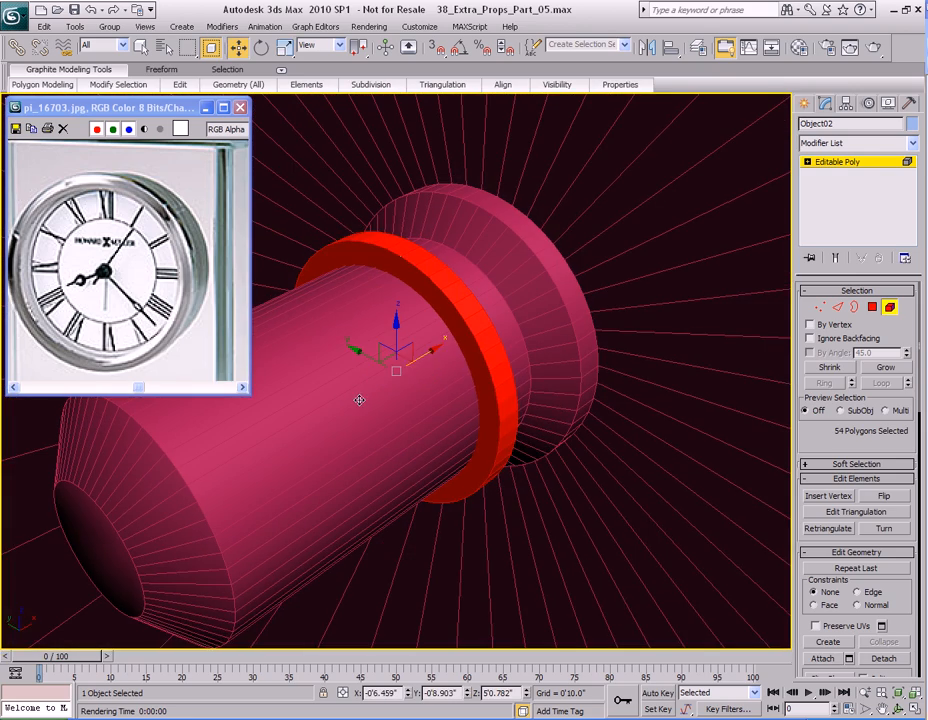
drag(433, 353, 476, 341)
mouse_move(473, 341)
alt+middle_down()
mouse_move(429, 331)
mouse_move(491, 344)
alt+middle_up()
mouse_move(533, 362)
mouse_down()
mouse_move(499, 364)
mouse_move(560, 359)
mouse_move(549, 359)
mouse_up()
- Clone the disc twice toward the pin's front along X, each copy as a separate object
key(r)
alt+middle_drag(439, 365, 561, 352)
key(w)
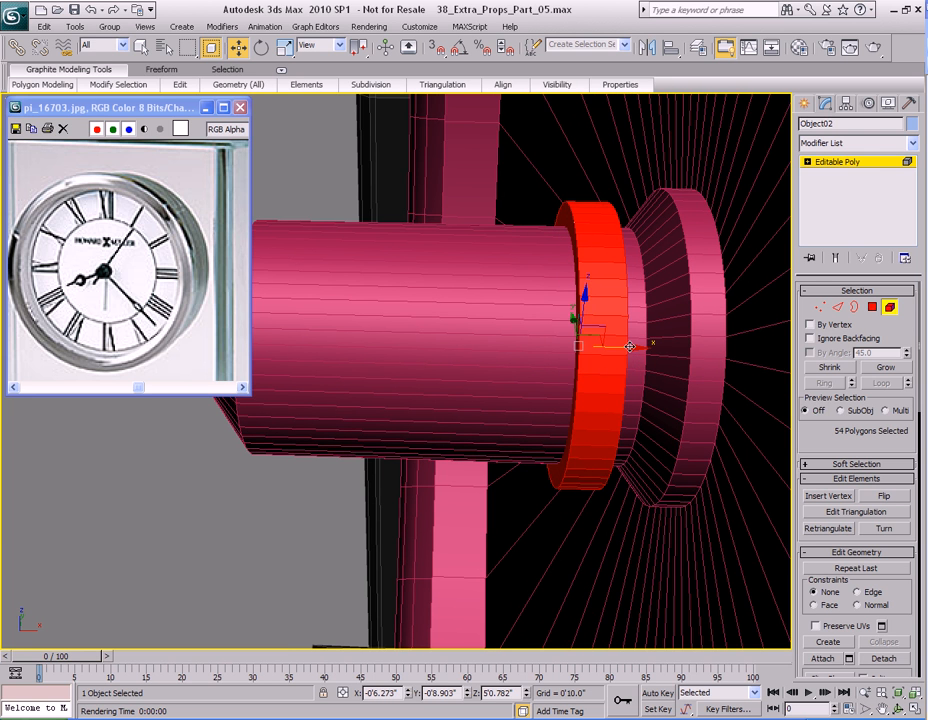
shift+drag(629, 346, 532, 344)
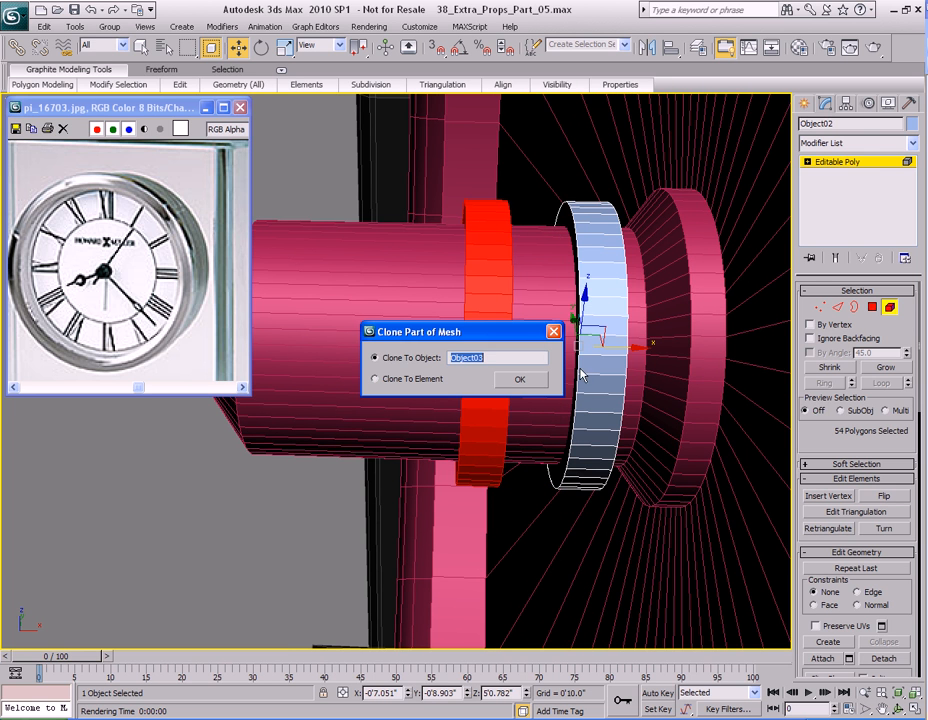
click(497, 386)
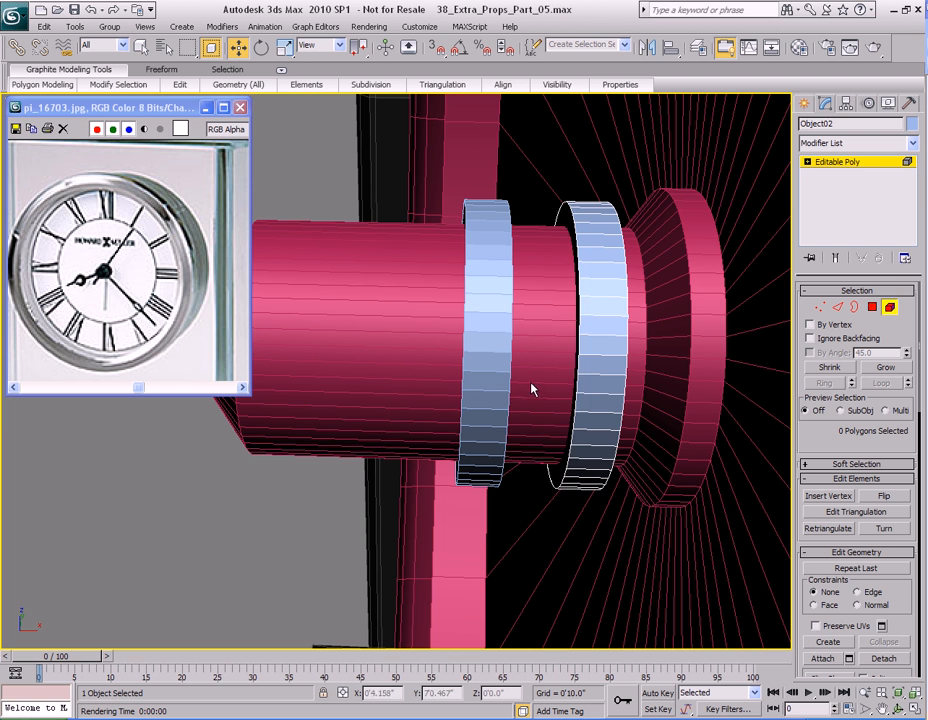
click(628, 315)
mouse_move(632, 343)
shift+mouse_down()
mouse_move(317, 343)
mouse_move(365, 343)
shift+mouse_up()
click(531, 384)
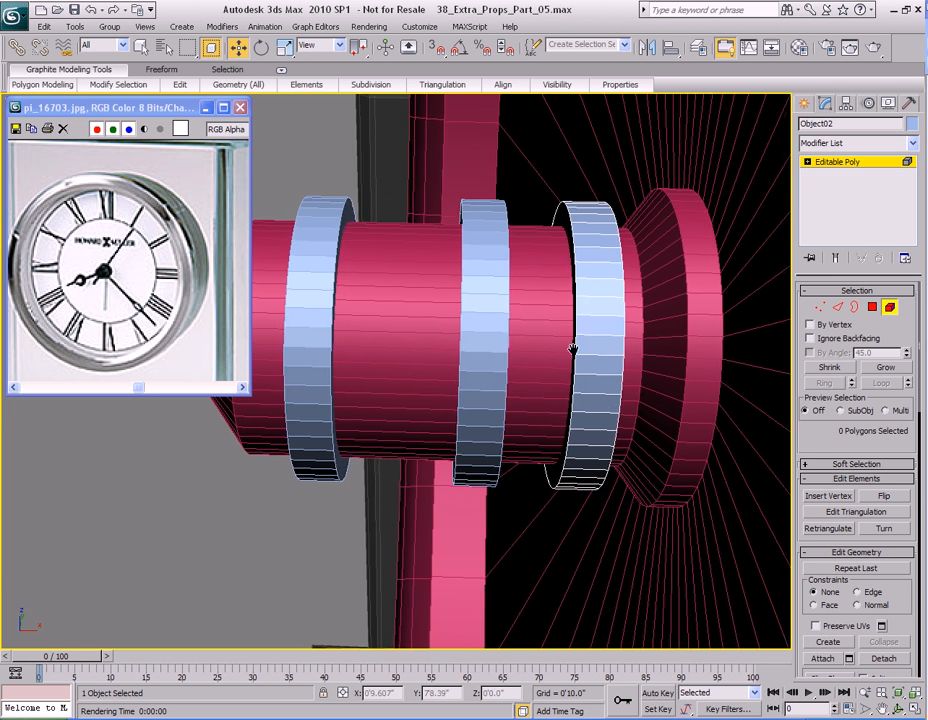
- Extrude the two topmost rim polygons of the rear disc upward by 0'0.455" as a group
middle_drag(574, 350, 506, 363)
click(520, 324)
mouse_move(539, 323)
middle_down()
mouse_move(462, 368)
mouse_move(420, 366)
mouse_move(501, 347)
middle_up()
scroll(501, 347, down, 3)
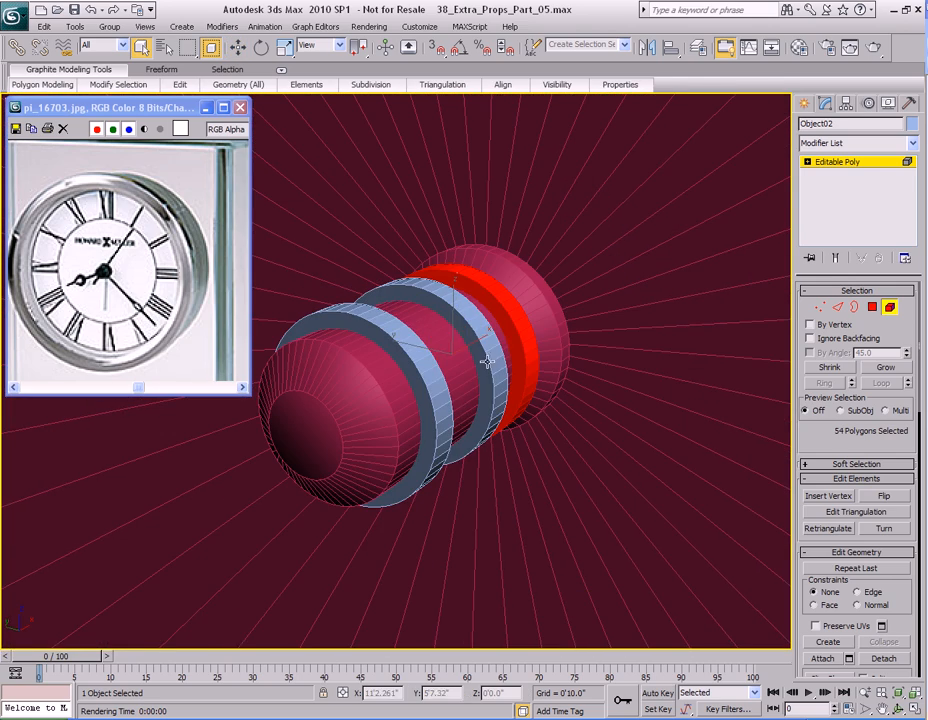
scroll(487, 314, up, 5)
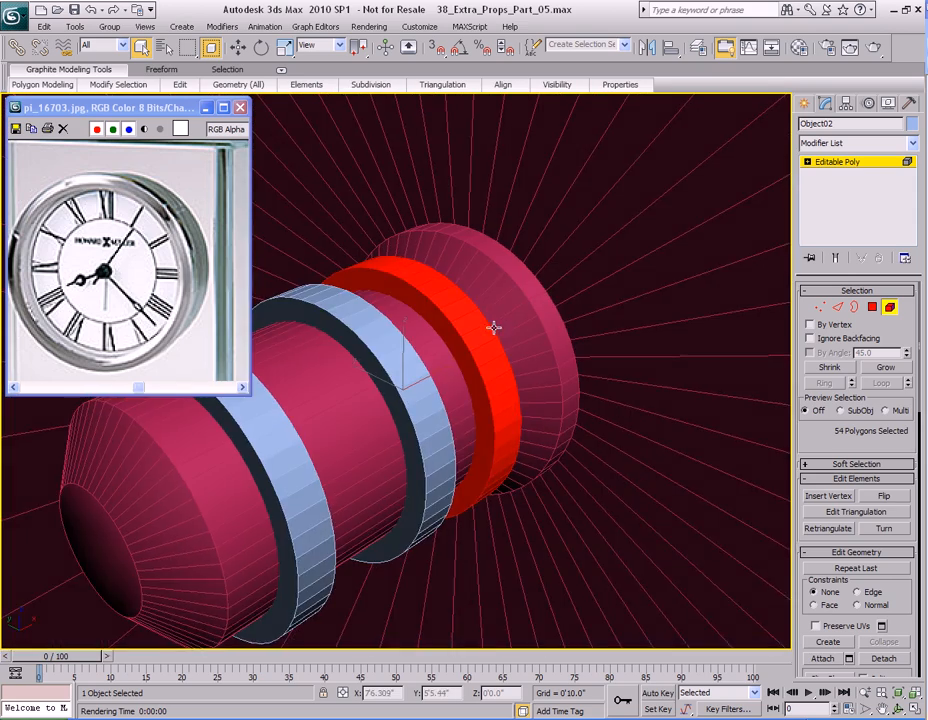
alt+middle_drag(493, 327, 470, 377)
scroll(471, 370, up, 2)
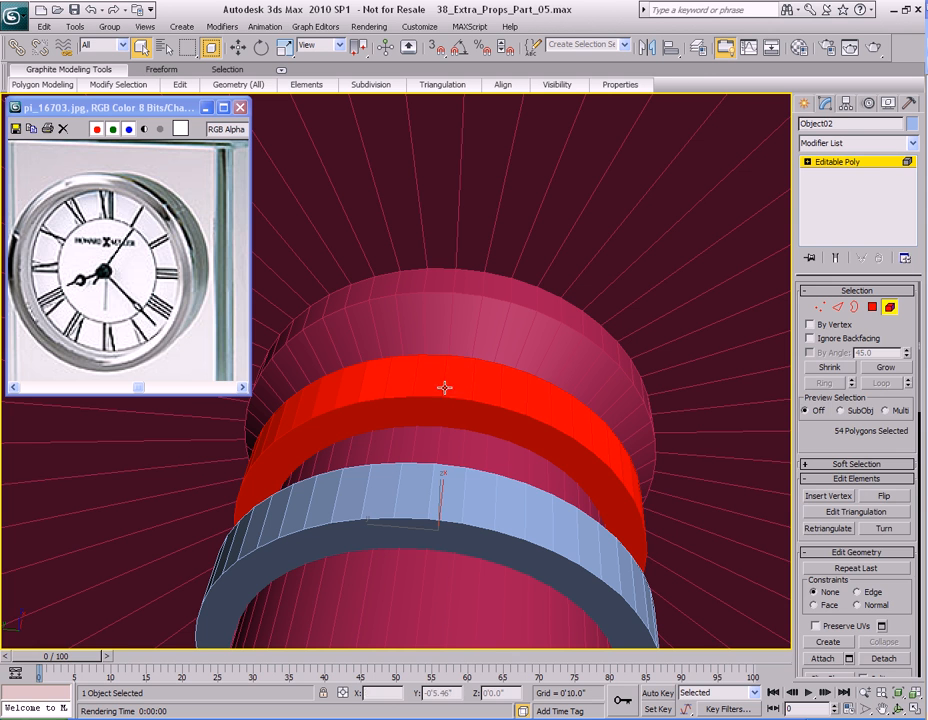
key(4)
click(462, 373)
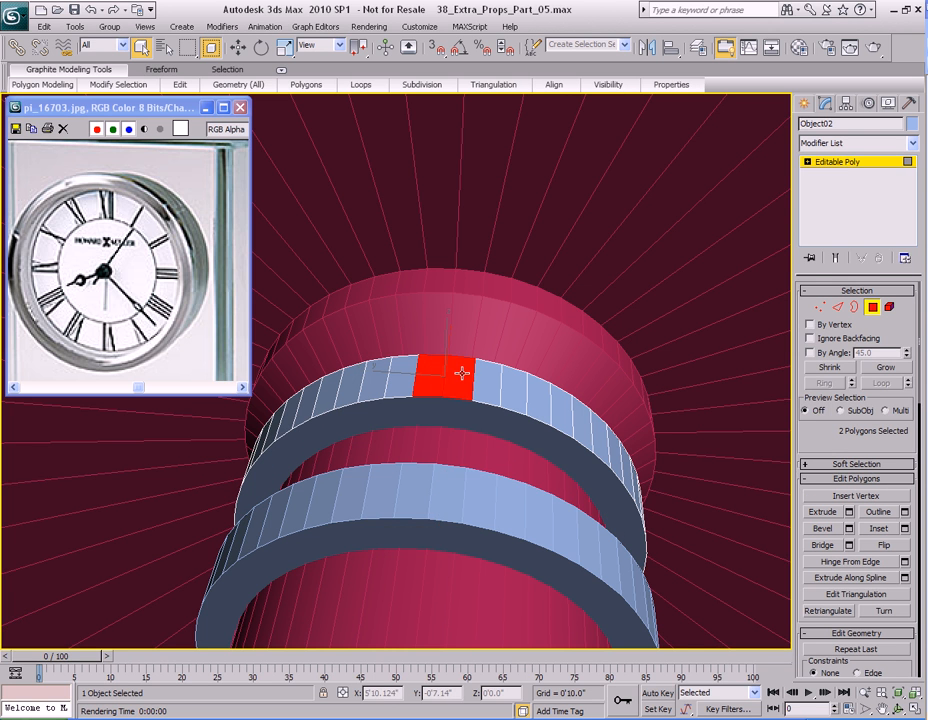
right_click(455, 385)
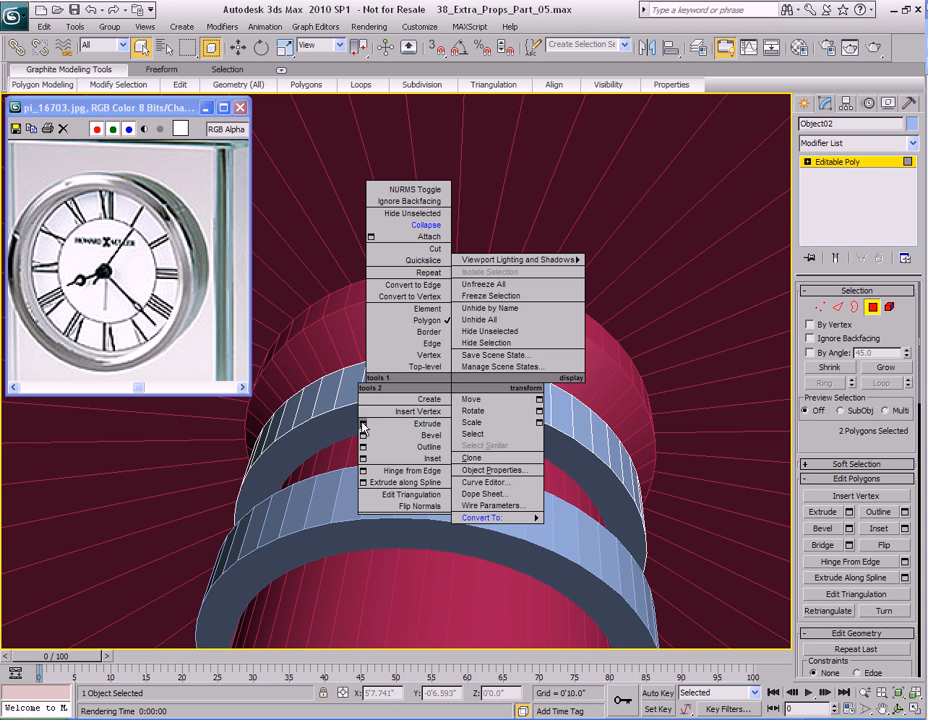
click(360, 422)
drag(463, 321, 665, 303)
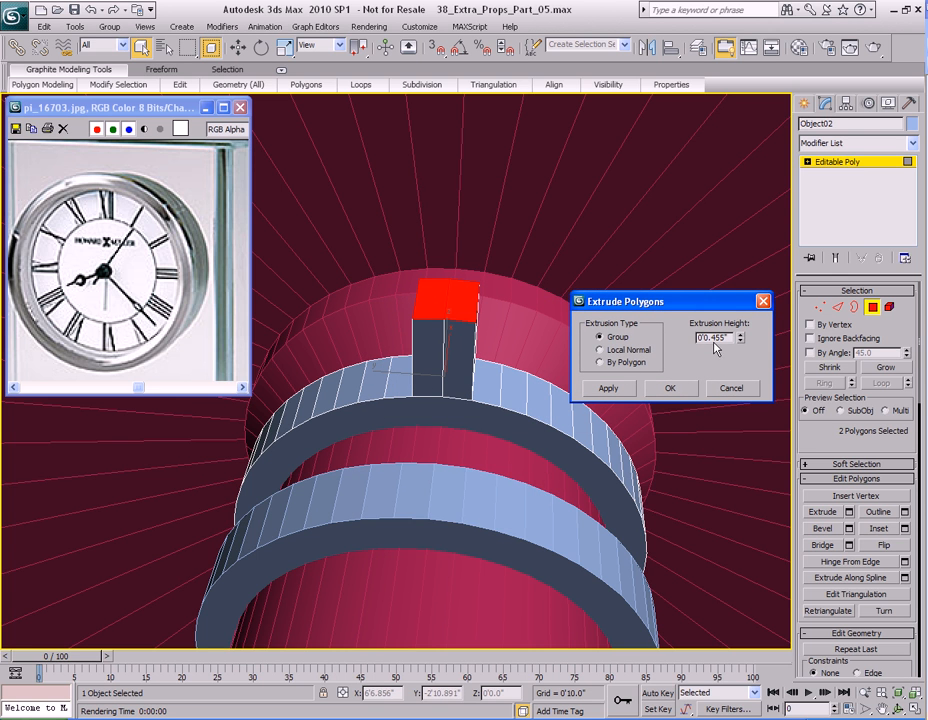
click(670, 389)
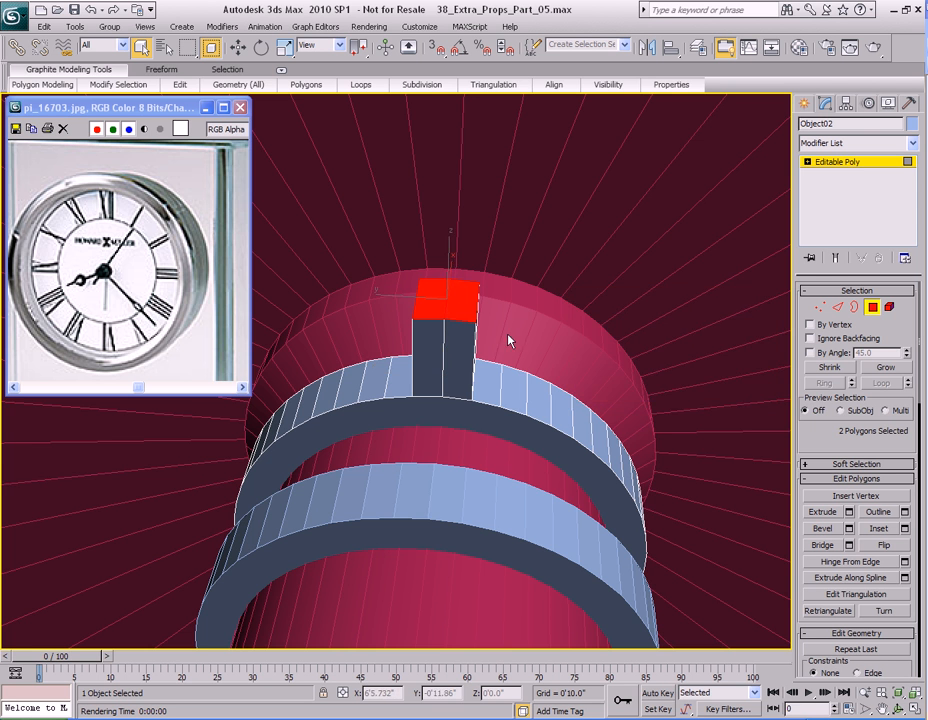
- Raise the extruded end polygons along Z to about 6'9.442" to stretch them into a long clock hand
scroll(505, 405, down, 8)
key(w)
drag(413, 315, 420, 170)
mouse_move(436, 267)
middle_down()
mouse_move(502, 415)
mouse_move(490, 425)
mouse_move(487, 416)
middle_up()
scroll(502, 415, down, 2)
drag(449, 310, 449, 206)
scroll(513, 395, down, 4)
middle_drag(433, 365, 457, 413)
drag(434, 333, 440, 256)
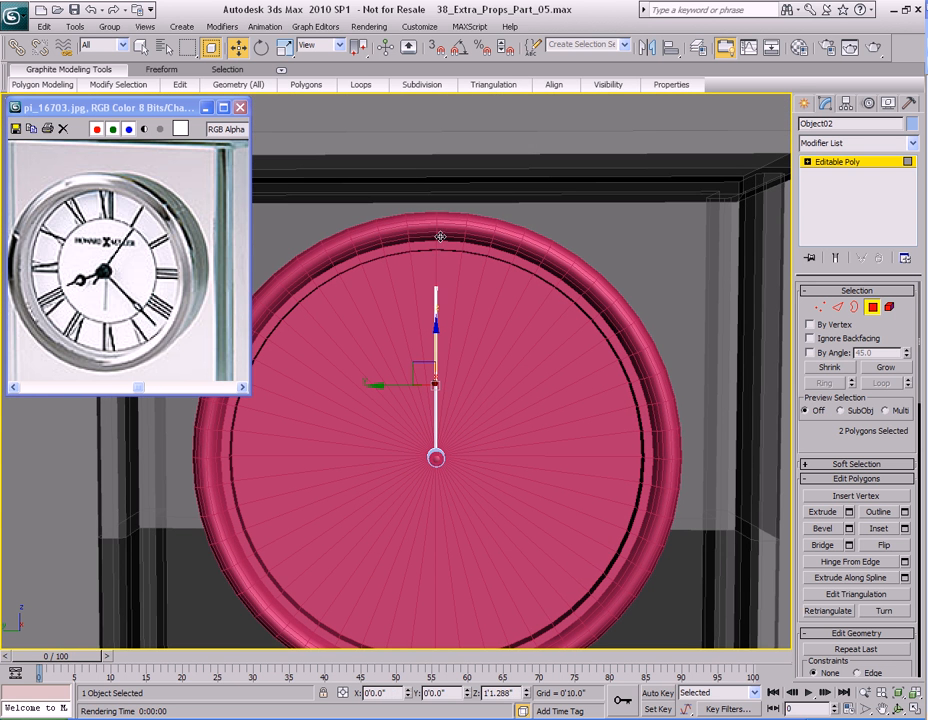
drag(441, 253, 441, 253)
- Render the perspective view at an angle to check the clock hand, and close the render window
alt+middle_drag(505, 285, 475, 311)
key(shift+q)
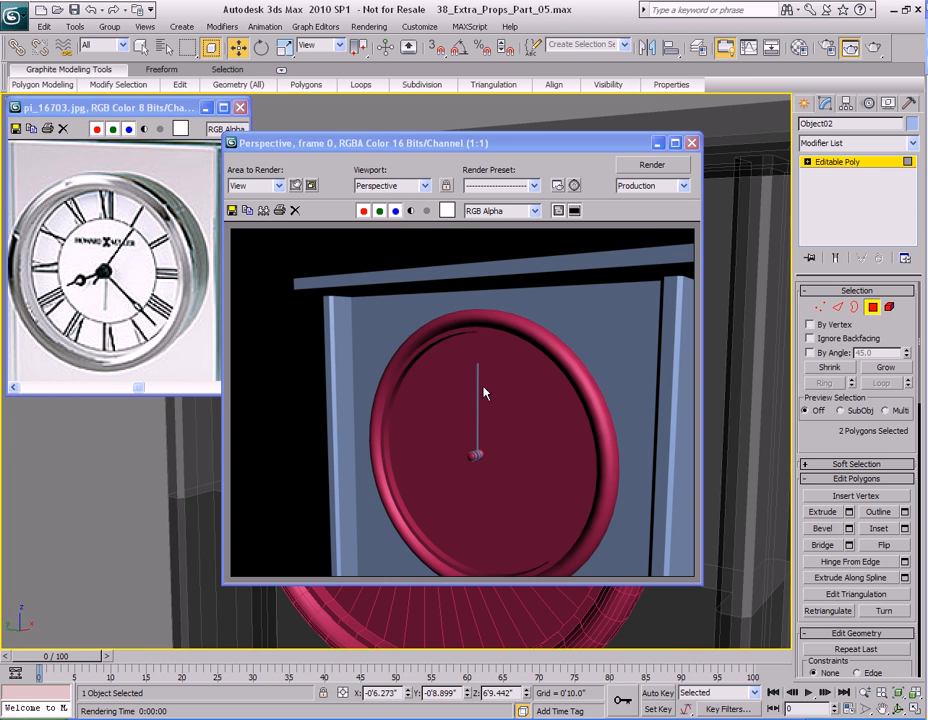
click(692, 144)
- Select the middle disc's element, adjust its thickness along X and move it about 0'0.151" toward the rear disc
scroll(474, 348, up, 15)
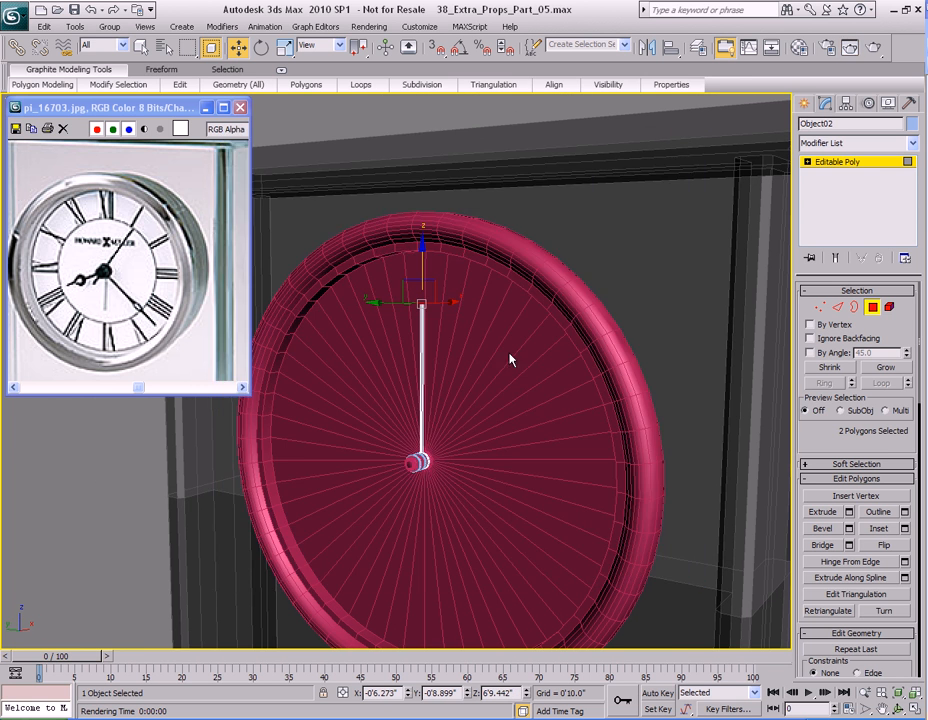
scroll(408, 374, up, 15)
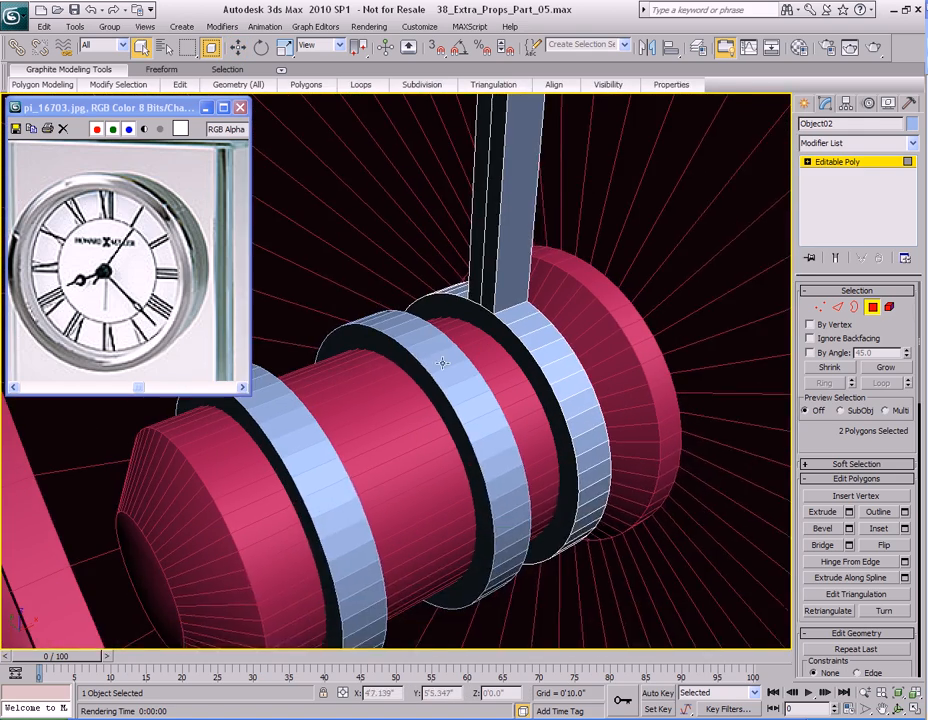
middle_drag(442, 363, 511, 382)
key(4)
click(525, 343)
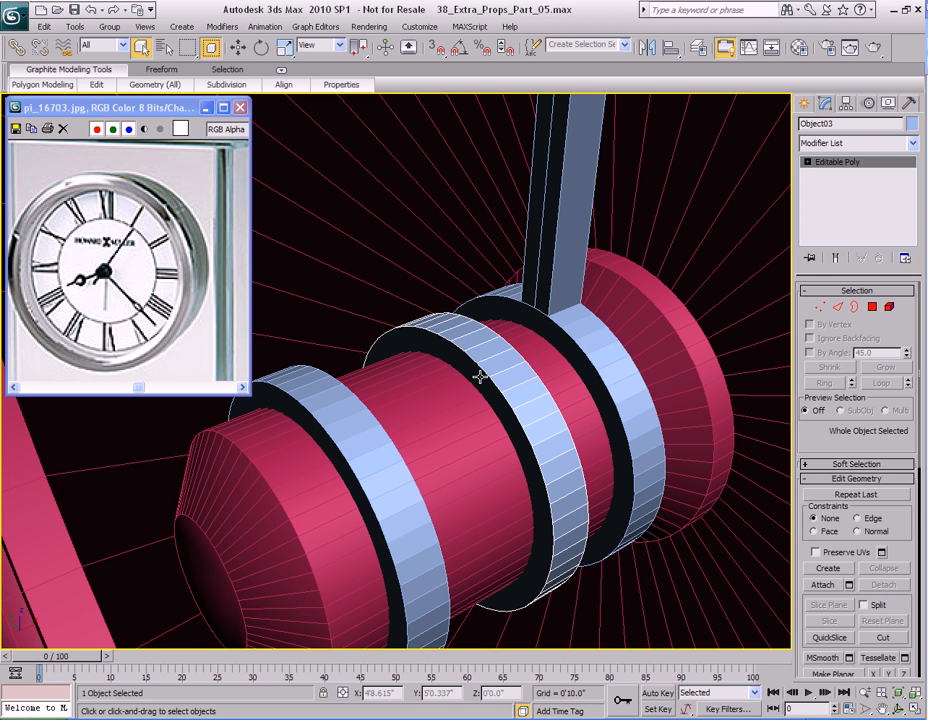
key(5)
click(497, 373)
mouse_move(499, 419)
alt+middle_down()
mouse_move(476, 352)
mouse_move(501, 420)
alt+middle_up()
key(r)
drag(506, 420, 546, 413)
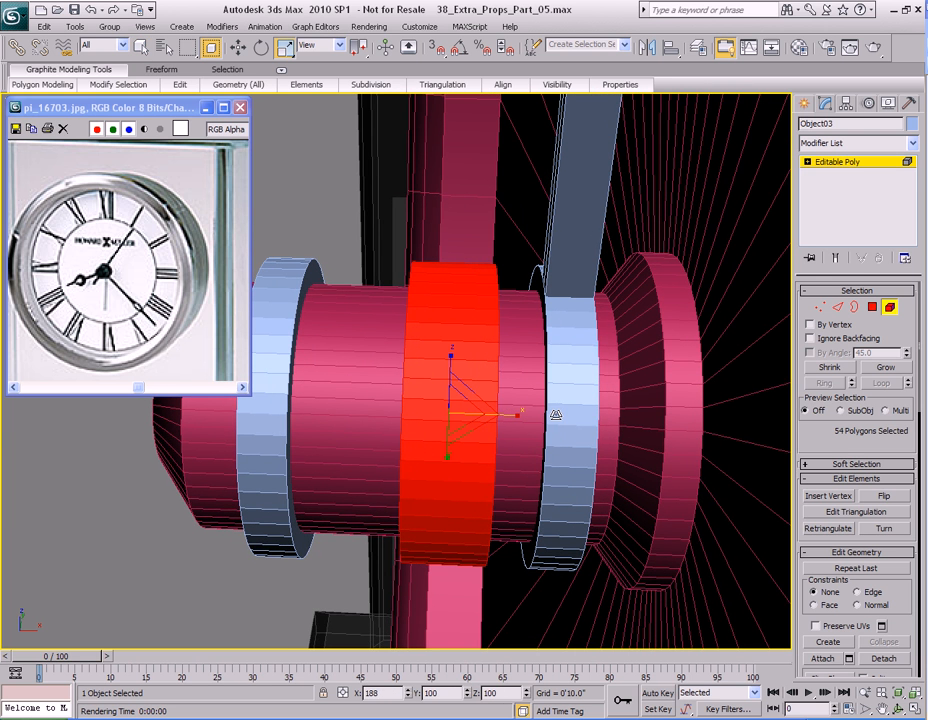
key(w)
drag(493, 414, 546, 417)
key(r)
key(w)
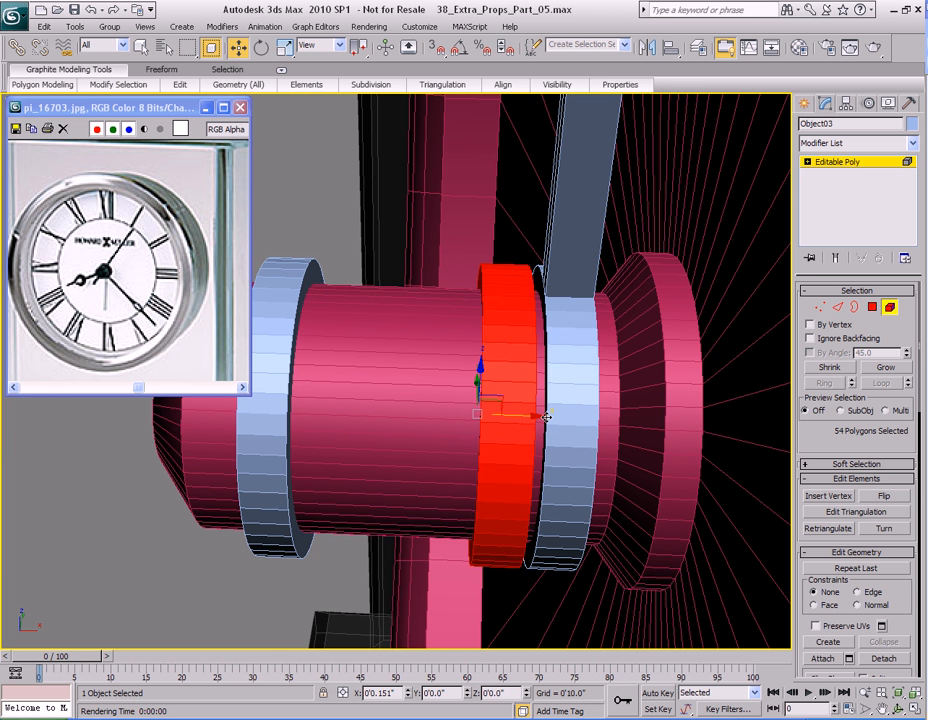
- Extrude the two topmost rim polygons of the middle disc upward
alt+middle_drag(546, 417, 478, 422)
key(q)
key(4)
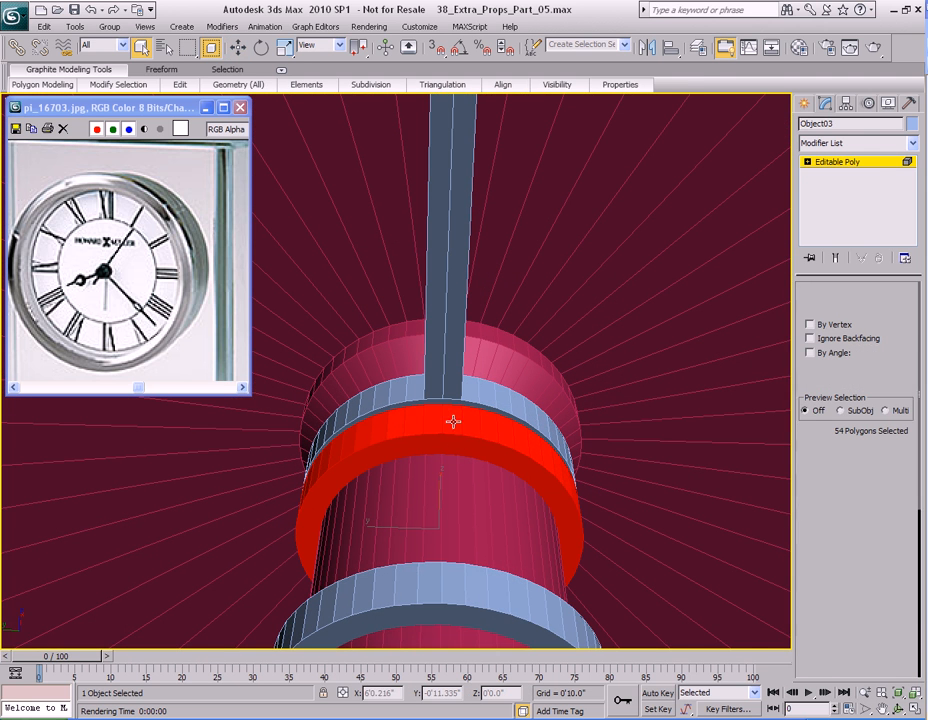
click(432, 421)
ctrl+click(447, 420)
mouse_move(447, 420)
alt+middle_down()
mouse_move(439, 404)
mouse_move(433, 461)
mouse_move(449, 432)
alt+middle_up()
scroll(435, 464, down, 4)
scroll(435, 465, up, 2)
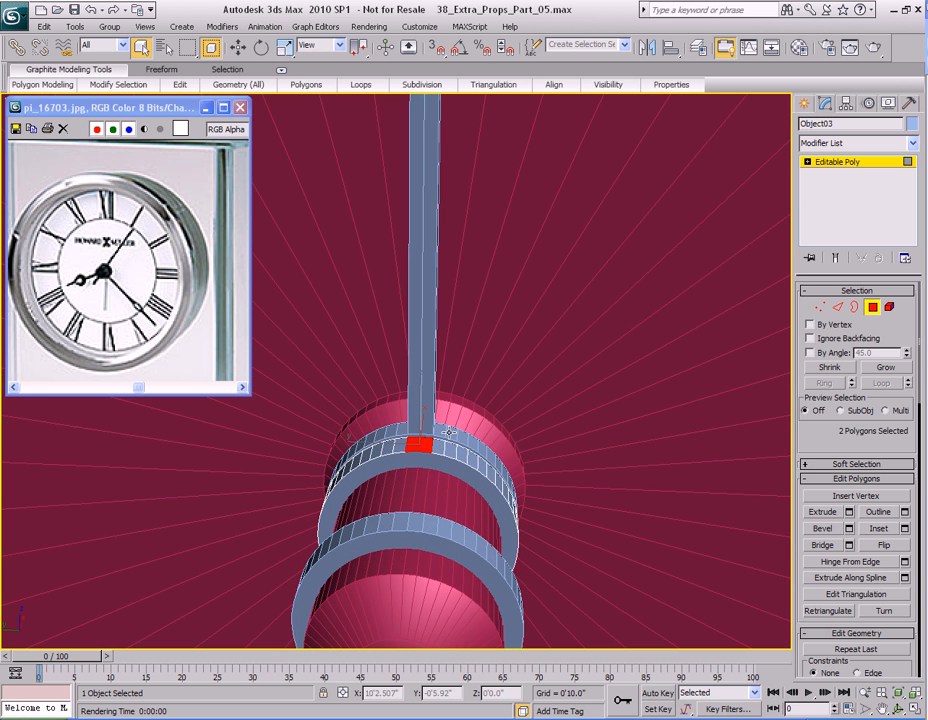
right_click(426, 445)
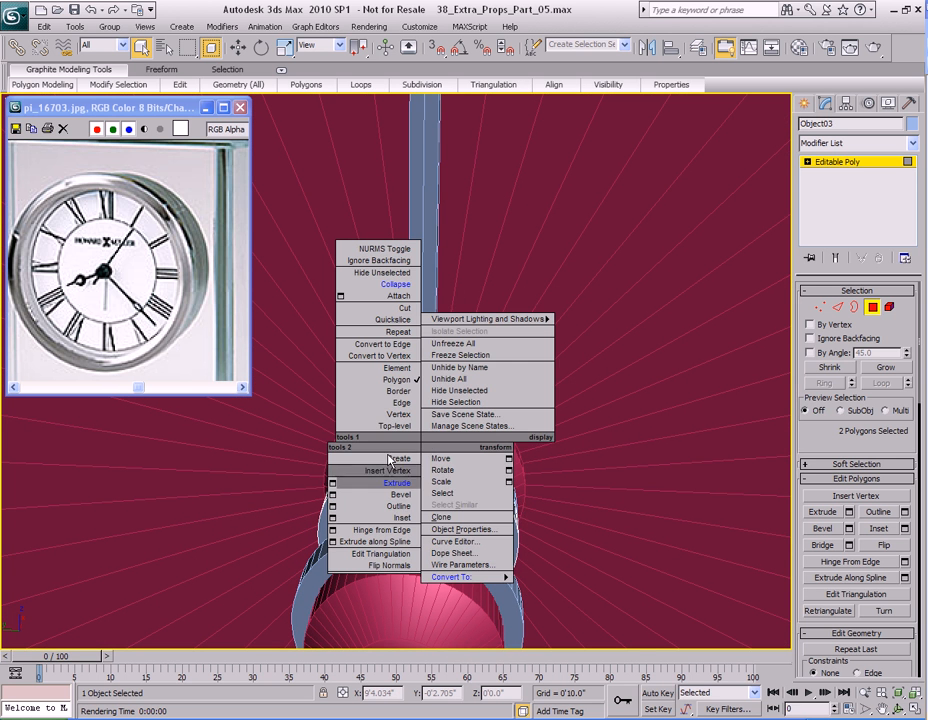
click(335, 483)
drag(459, 314, 638, 293)
click(568, 327)
click(637, 379)
- Raise the middle disc's extruded end polygons along Z to about 7'1.091", extending past the rear hand
scroll(477, 406, down, 4)
key(w)
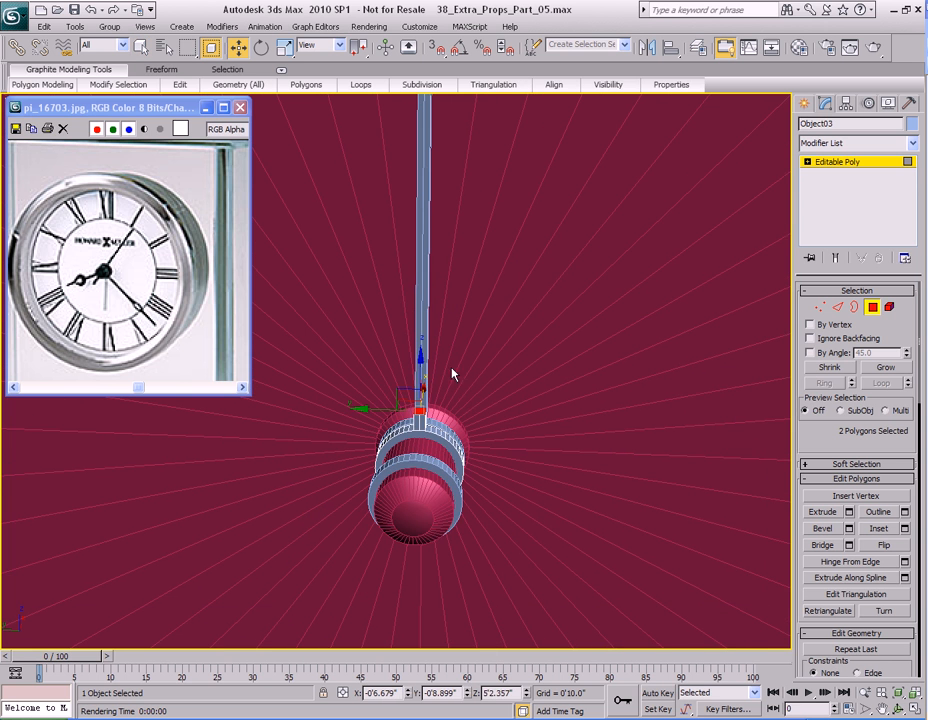
drag(420, 362, 444, 179)
middle_drag(450, 238, 499, 357)
alt+middle_drag(499, 357, 518, 331)
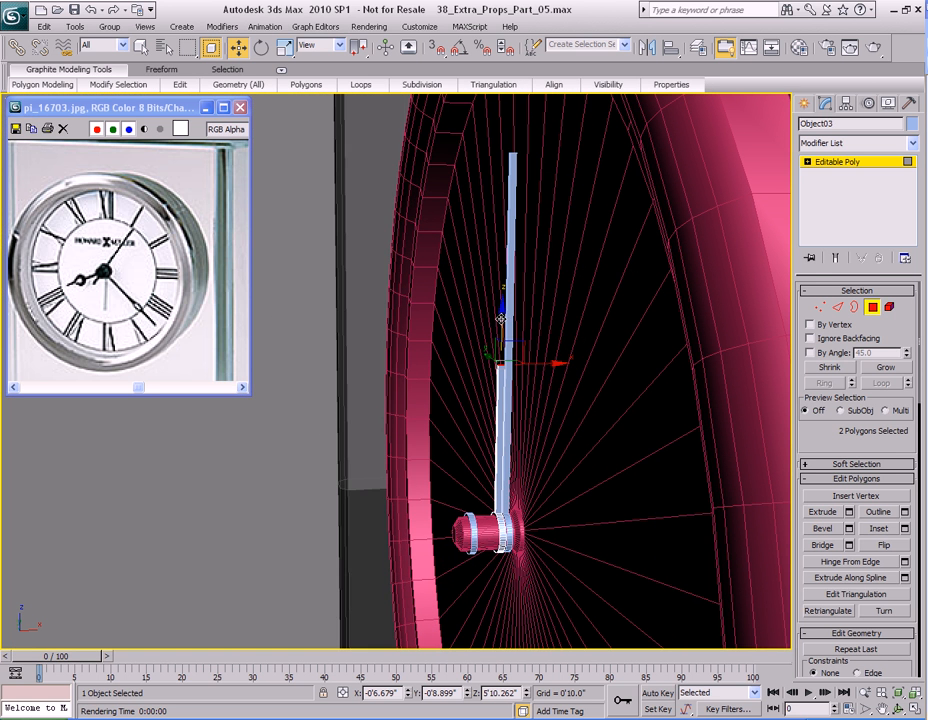
drag(501, 305, 515, 58)
middle_drag(516, 211, 515, 315)
alt+middle_drag(482, 304, 557, 287)
drag(512, 172, 513, 150)
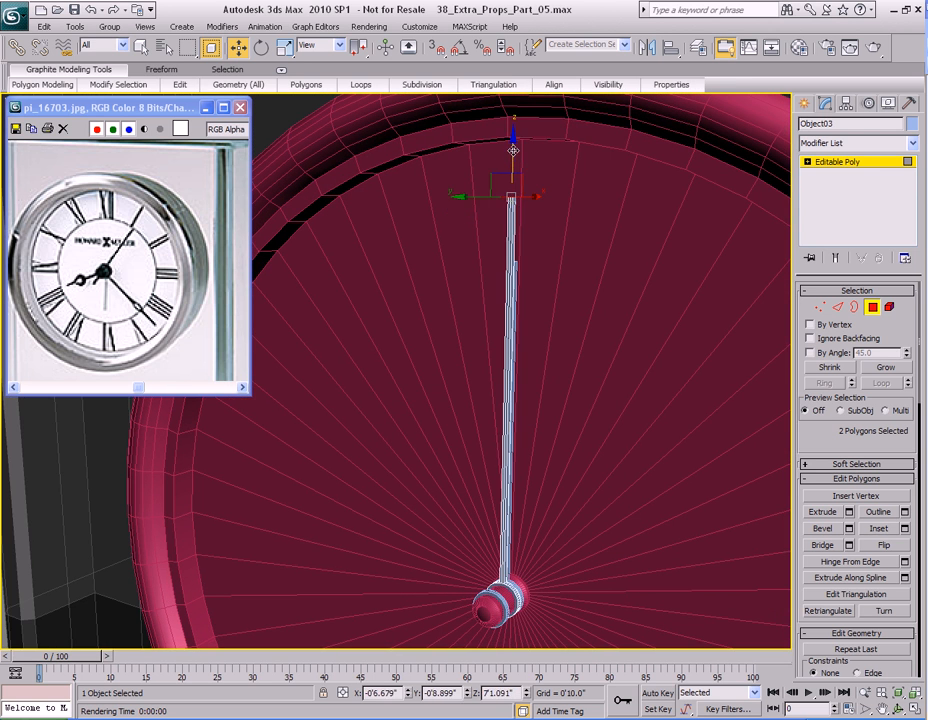
- Leave polygon editing and isolate the longer clock hand
alt+middle_drag(446, 340, 489, 333)
key(q)
key(4)
alt+middle_drag(491, 377, 461, 348)
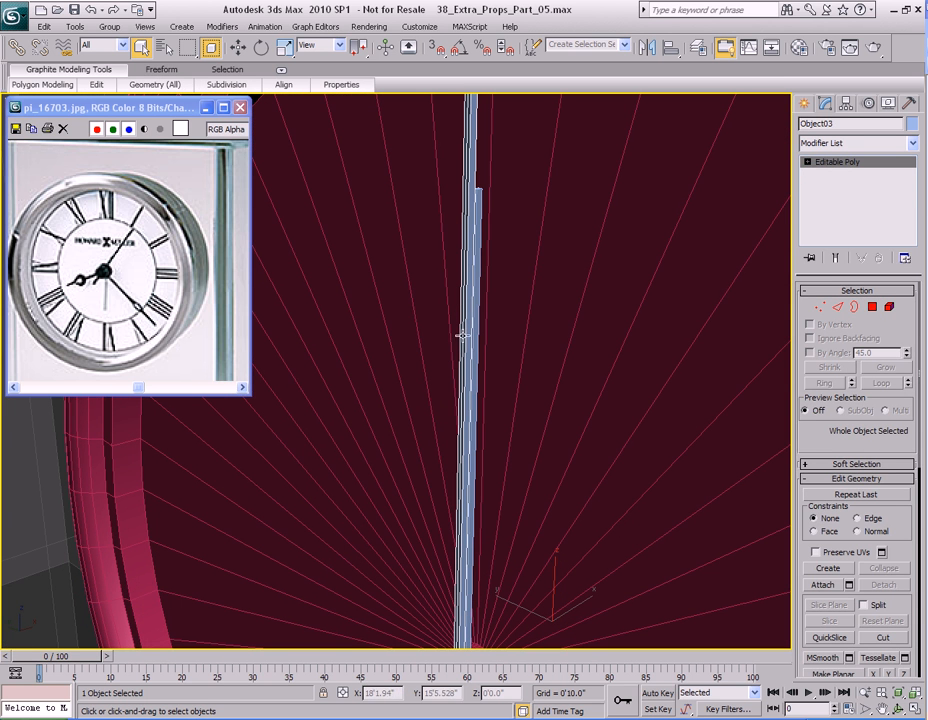
key(alt+q)
alt+middle_drag(418, 371, 459, 366)
scroll(459, 366, up, 2)
middle_drag(360, 351, 376, 333)
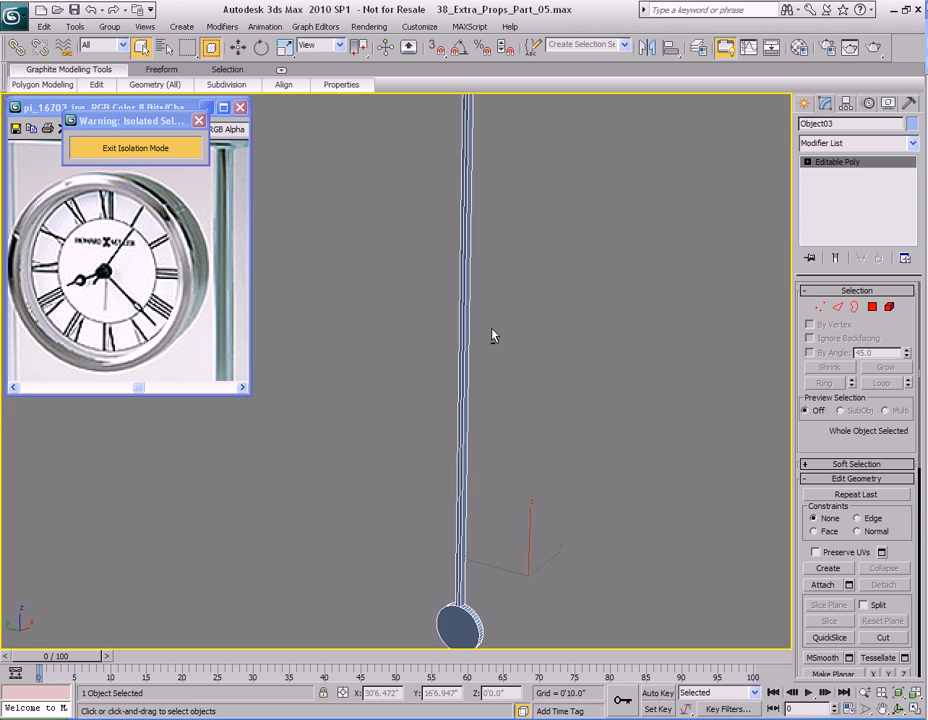
- Select the six long edges of the isolated hand's shaft and connect them with 2 segments
key(2)
drag(383, 233, 573, 331)
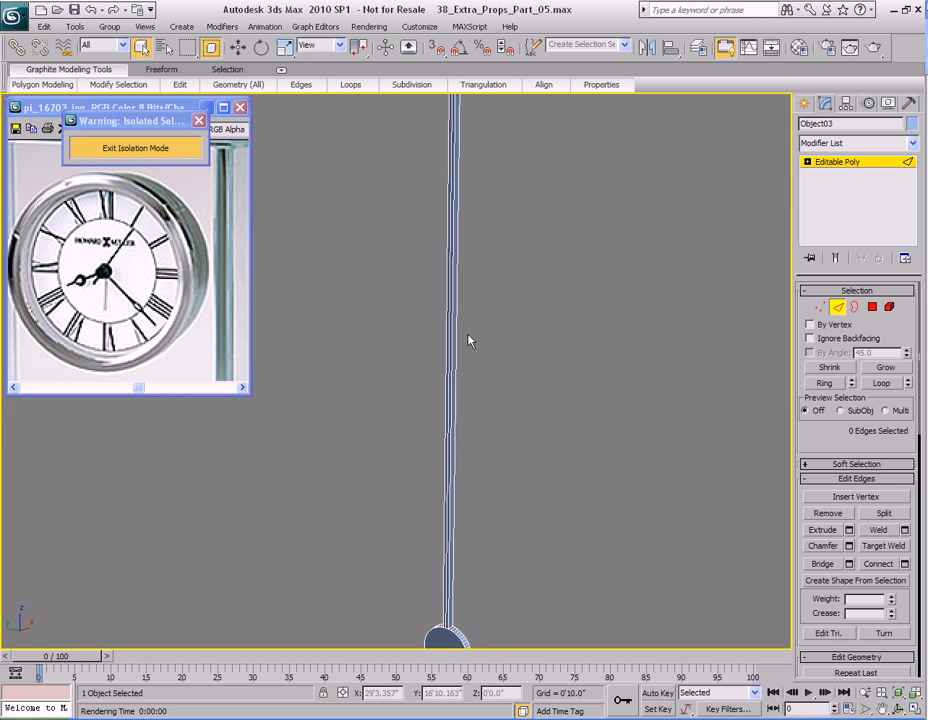
scroll(445, 325, down, 4)
drag(393, 256, 542, 329)
middle_drag(473, 359, 487, 345)
right_click(447, 272)
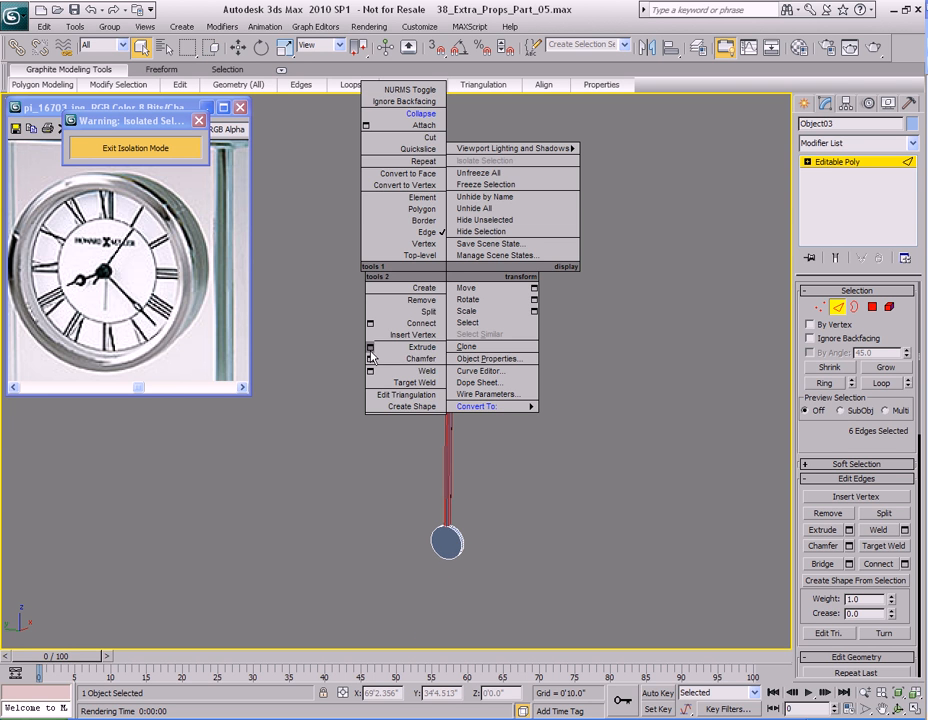
click(370, 323)
drag(478, 307, 672, 281)
alt+middle_drag(456, 338, 475, 351)
scroll(452, 342, up, 3)
click(656, 312)
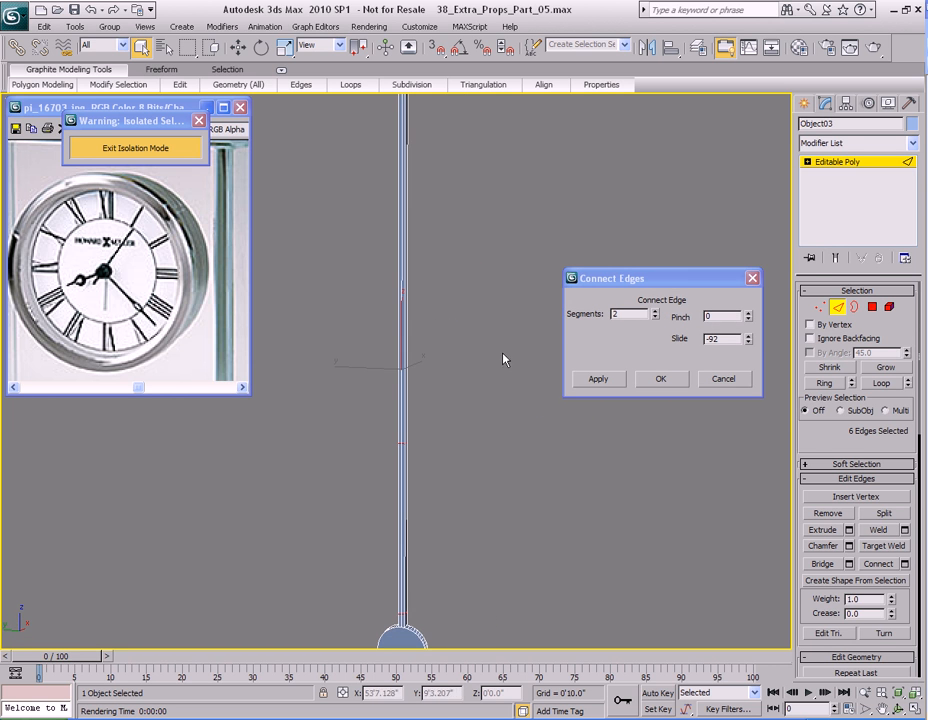
- Set the edge connection's slide to 0 and pinch to -59, and accept it
double_click(714, 340)
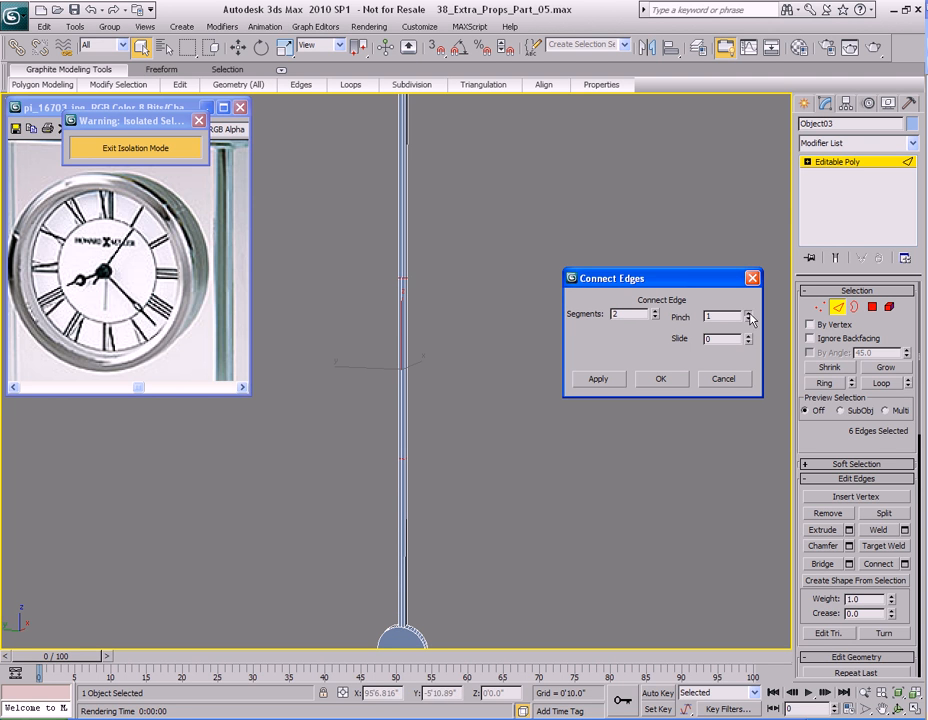
drag(743, 349, 741, 359)
middle_click(441, 406)
scroll(441, 406, up, 6)
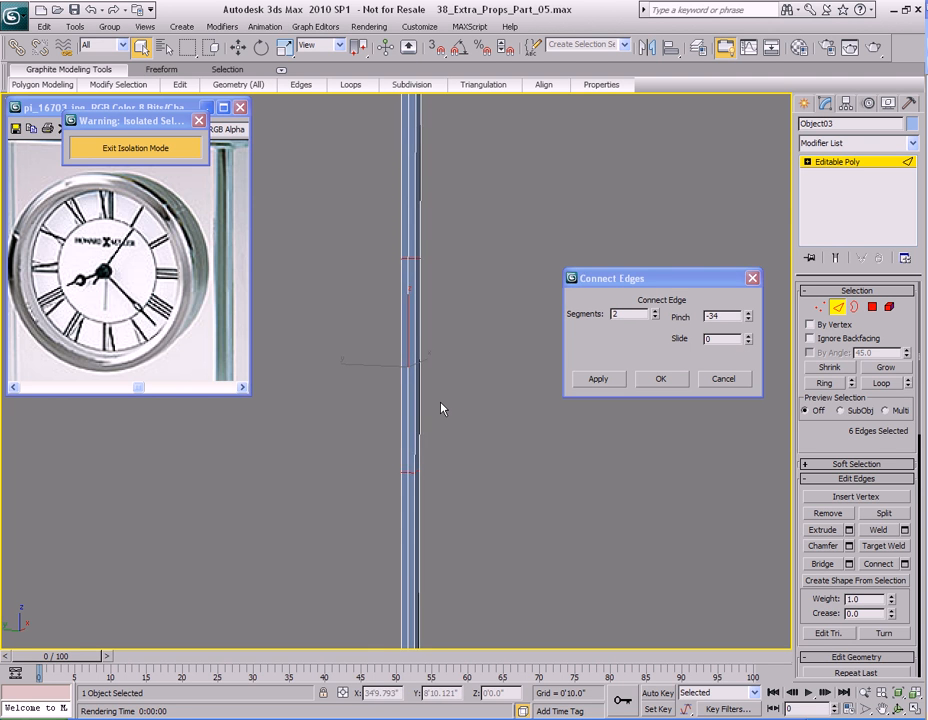
middle_drag(439, 350, 432, 348)
drag(749, 318, 750, 360)
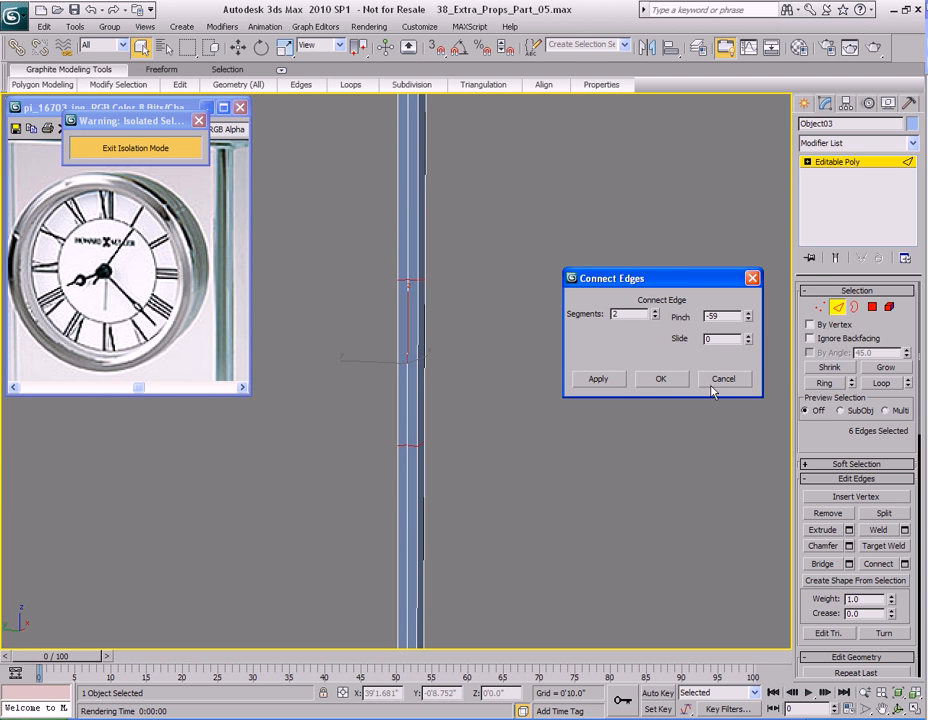
click(659, 379)
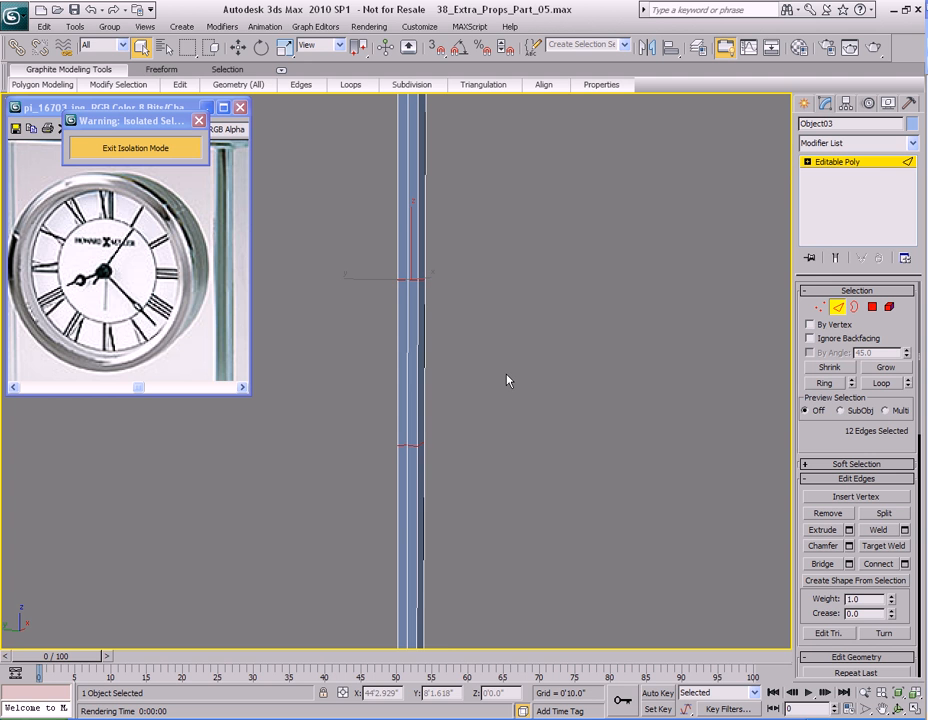
- Extrude the two opposite side polygons of the shaft's new middle section outward by Local Normal, reducing the extrusion height slightly
mouse_move(524, 405)
alt+middle_down()
mouse_move(514, 414)
mouse_move(520, 402)
alt+middle_up()
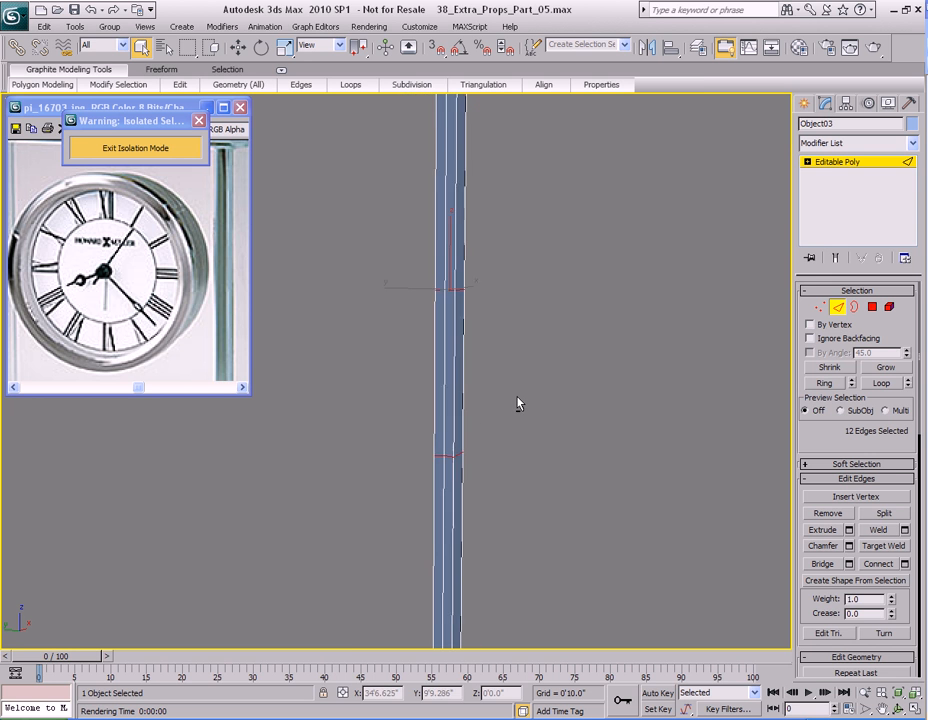
key(4)
click(457, 361)
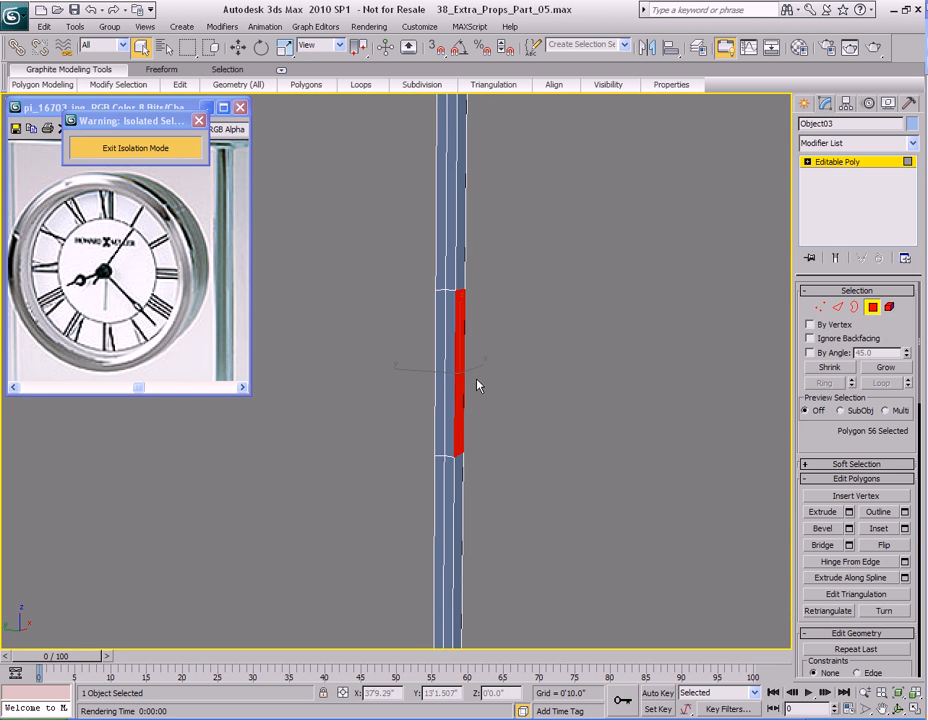
key(z)
alt+middle_drag(393, 387, 486, 385)
ctrl+click(458, 327)
alt+middle_drag(565, 350, 470, 353)
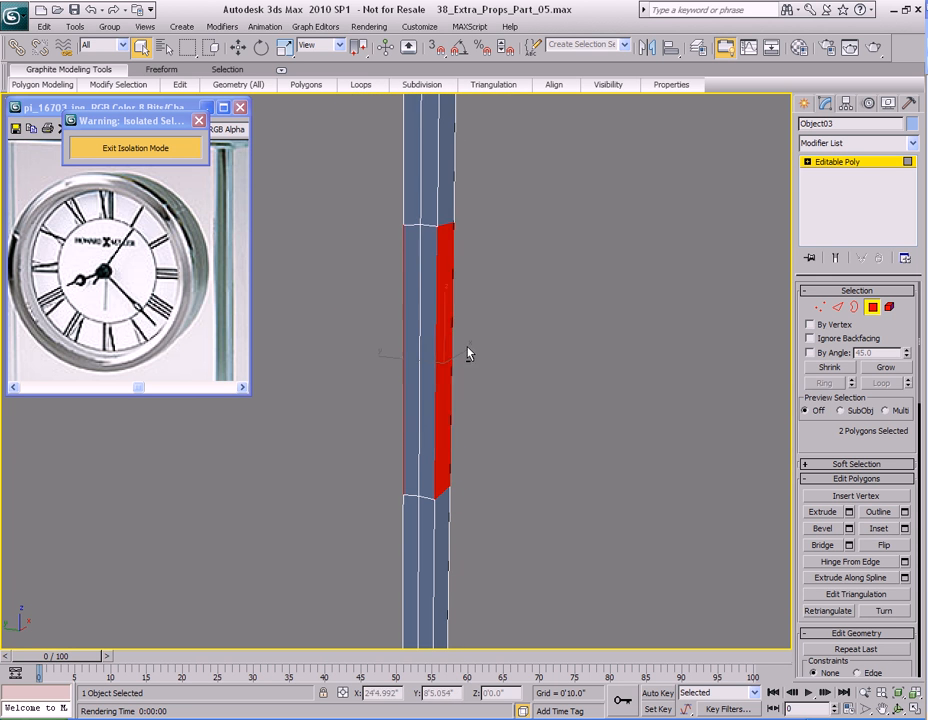
right_click(440, 308)
click(341, 347)
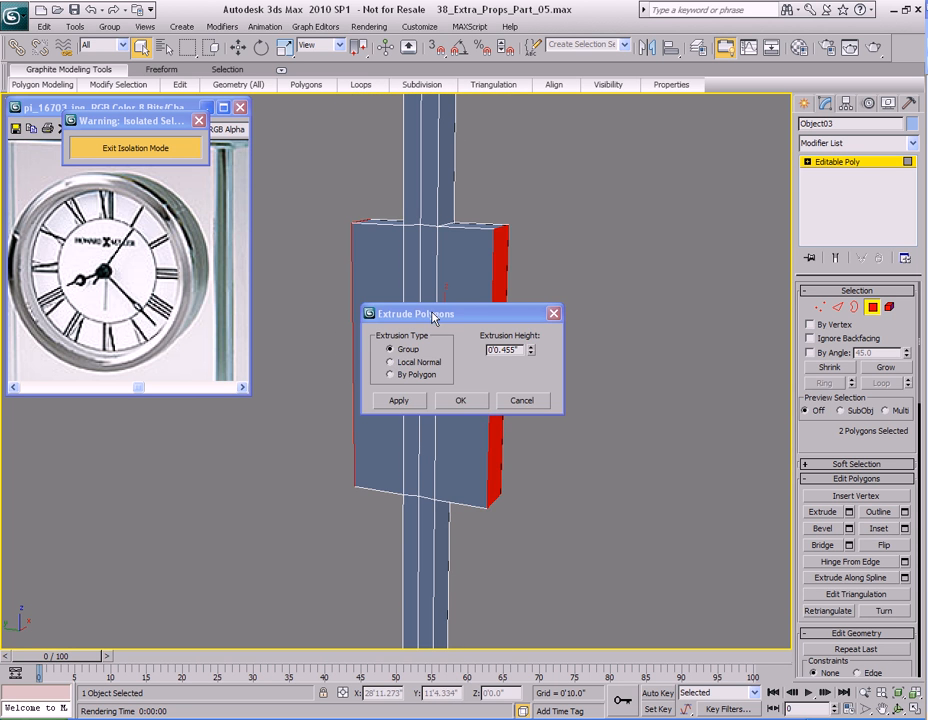
drag(433, 316, 628, 291)
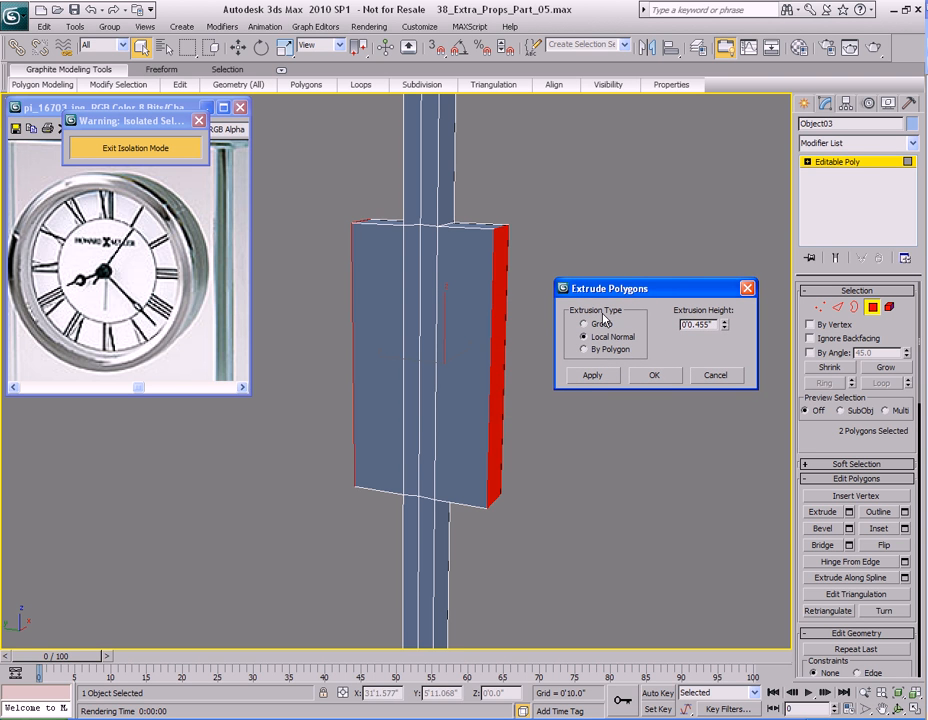
alt+middle_drag(429, 321, 465, 343)
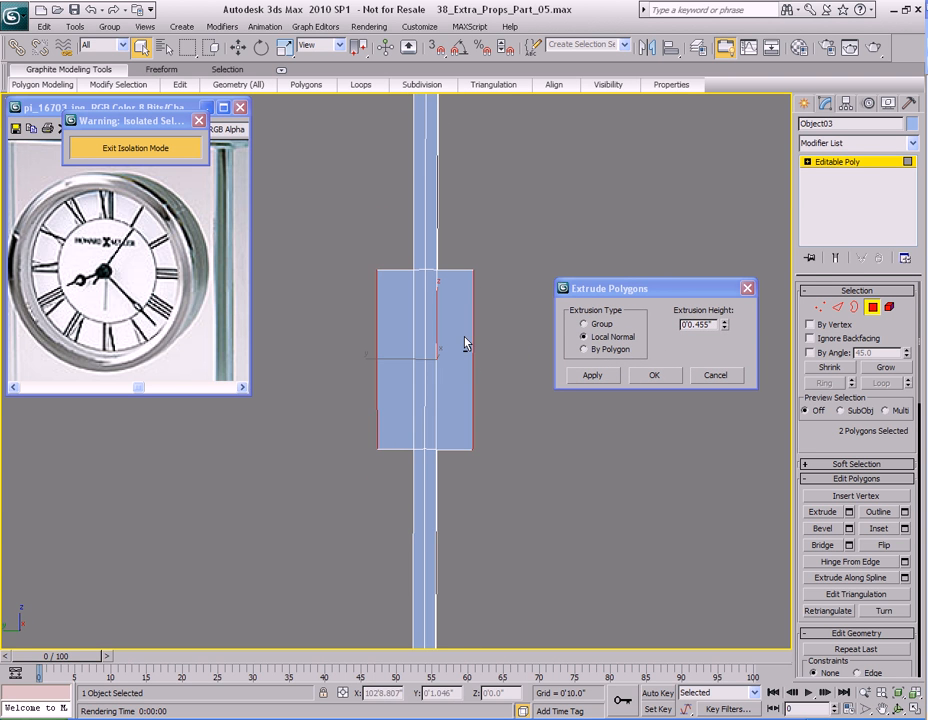
drag(724, 327, 724, 330)
click(662, 377)
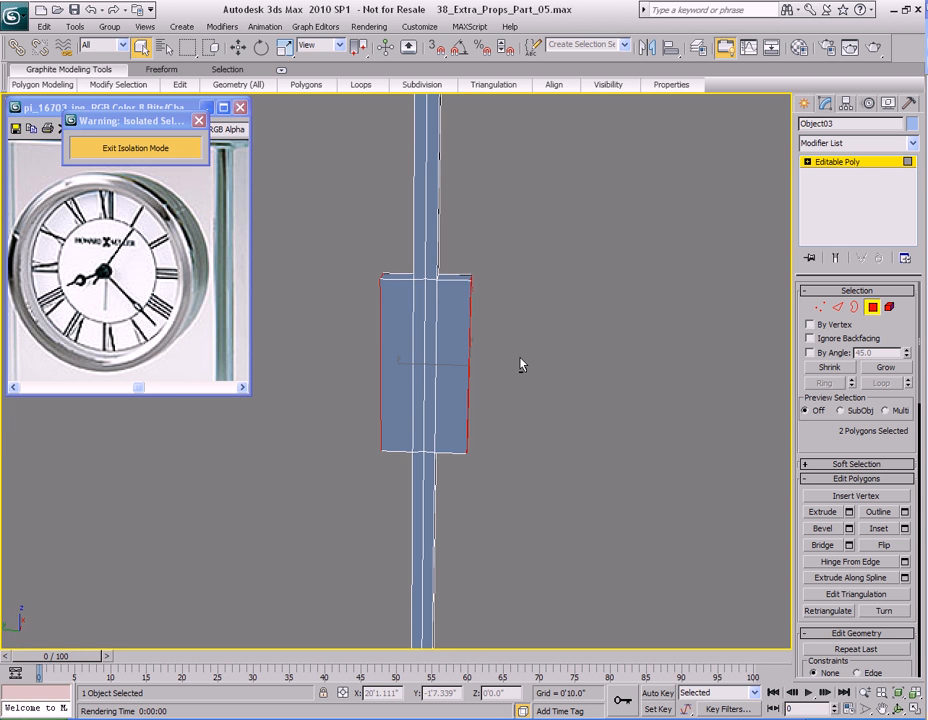
- Connect the four long inner edges on the widened block's front and back with 2 segments, pinch 78 and slide 0
scroll(520, 365, up, 5)
alt+middle_drag(520, 367, 503, 309)
key(2)
click(441, 279)
ctrl+click(304, 286)
click(469, 295)
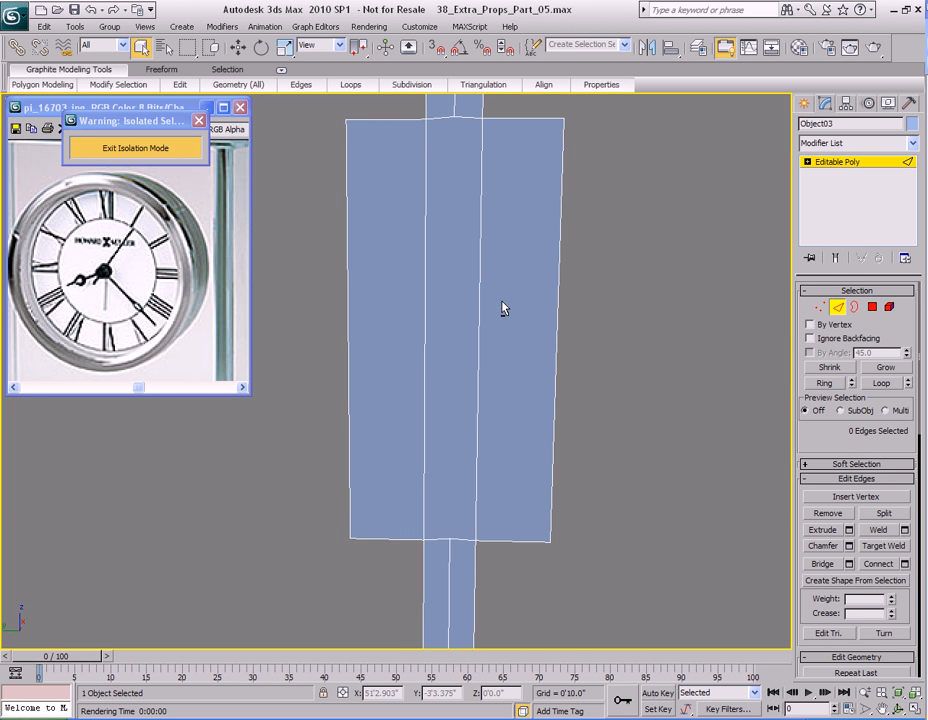
drag(406, 261, 522, 325)
mouse_move(520, 327)
alt+middle_down()
mouse_move(555, 315)
mouse_move(379, 311)
mouse_move(590, 319)
mouse_move(503, 317)
alt+middle_up()
right_click(498, 249)
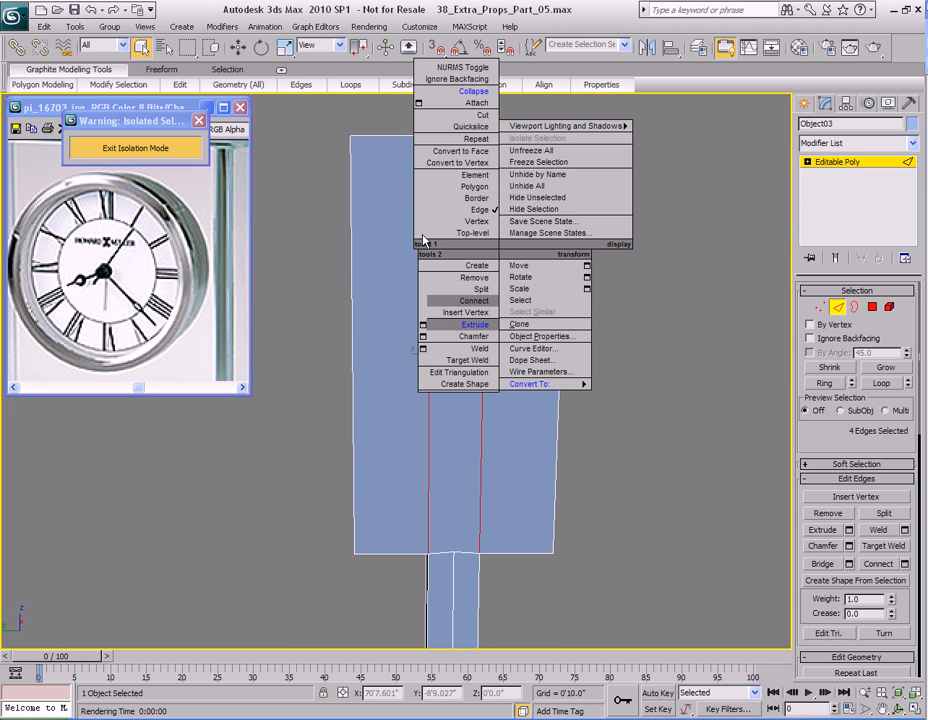
click(422, 301)
drag(474, 306, 691, 263)
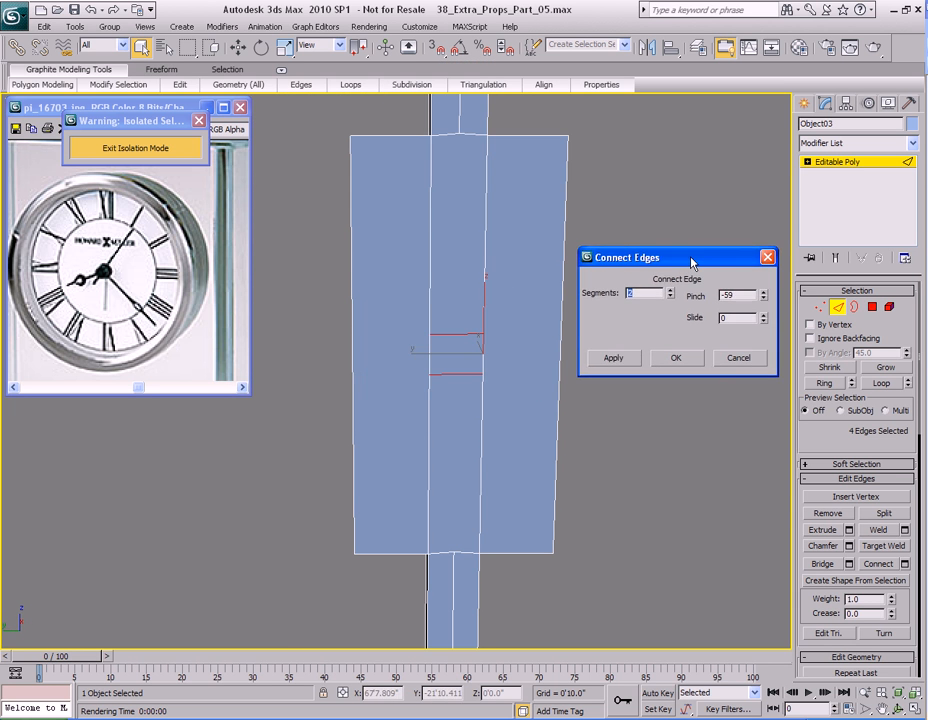
drag(764, 297, 728, 99)
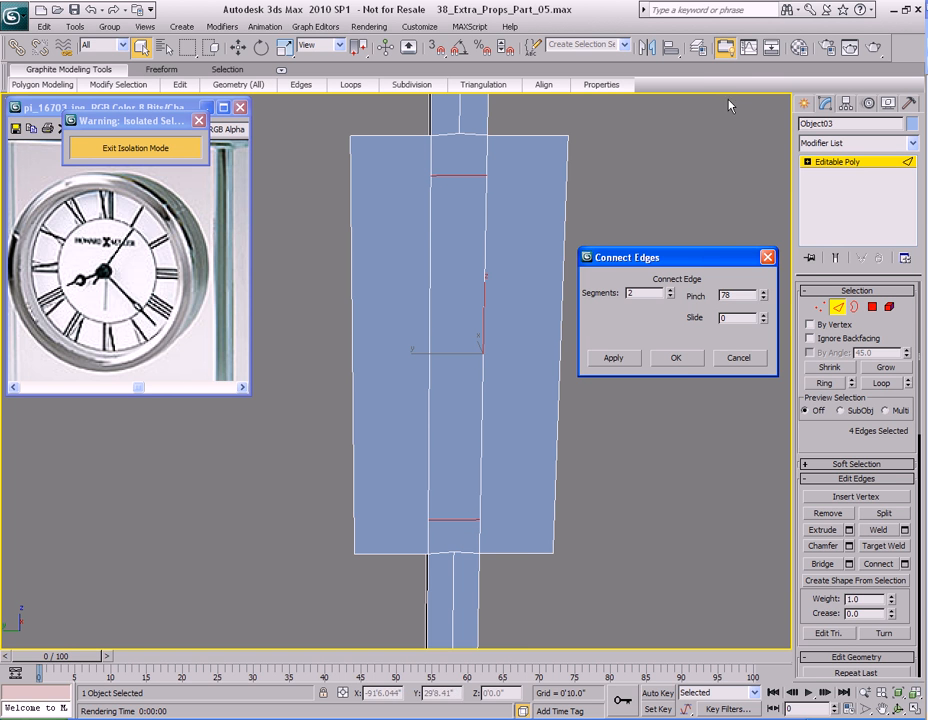
click(678, 360)
- Bridge the block's central front and back polygons to cut an opening through it, and leave polygon editing
middle_drag(603, 363, 613, 363)
key(4)
click(482, 277)
alt+middle_drag(585, 311, 543, 315)
ctrl+click(311, 275)
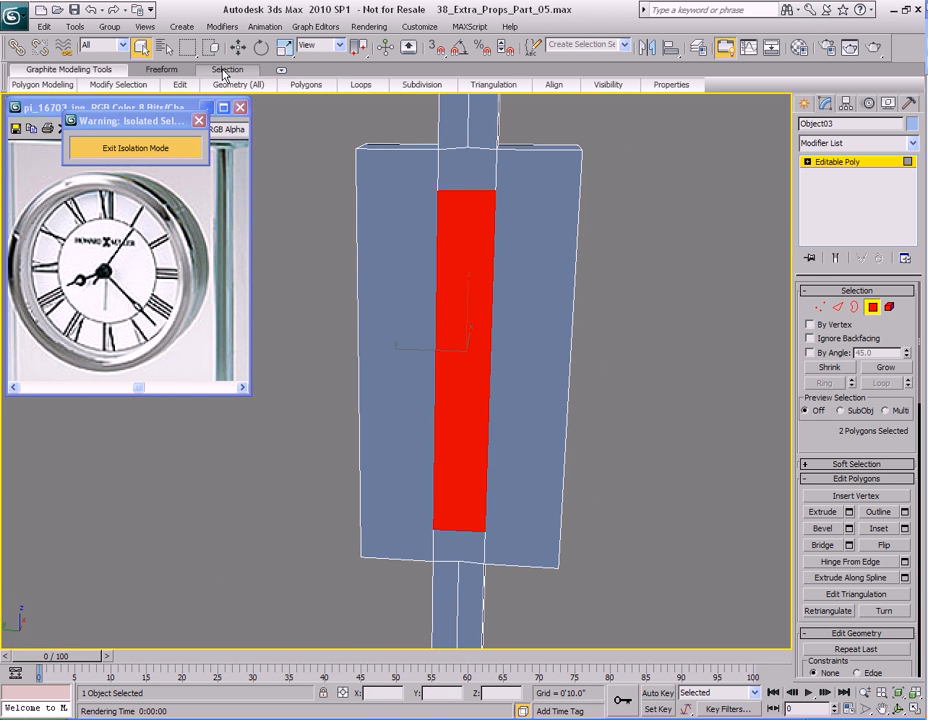
mouse_move(335, 92)
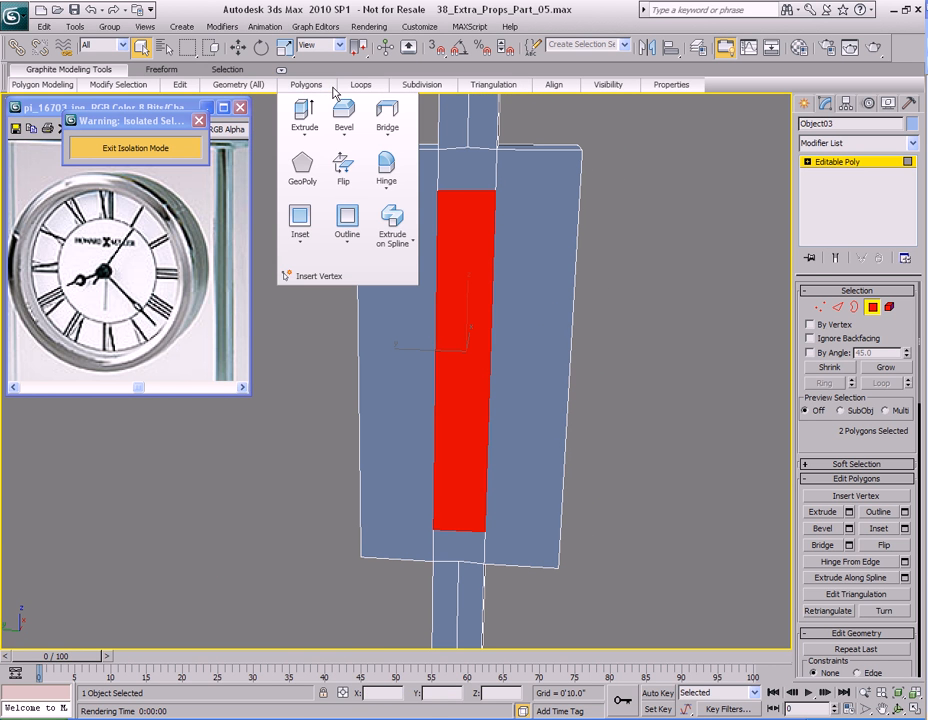
click(391, 111)
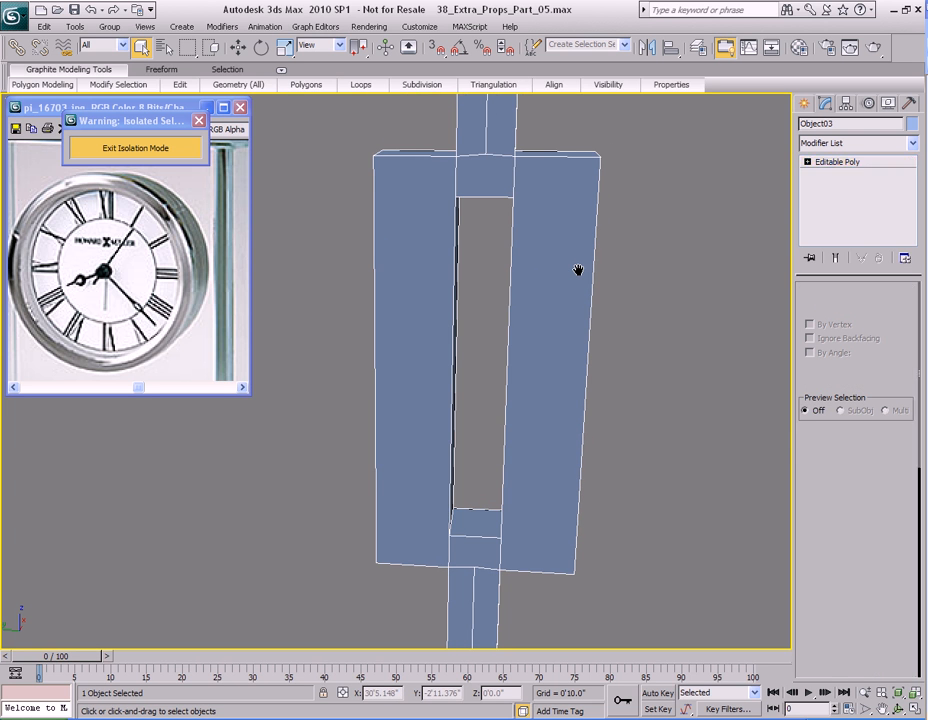
key(6)
- Scale the block's four outer corner edges about their shared center, drawing them together along Z and narrowing them along Y
alt+middle_drag(578, 280, 487, 305)
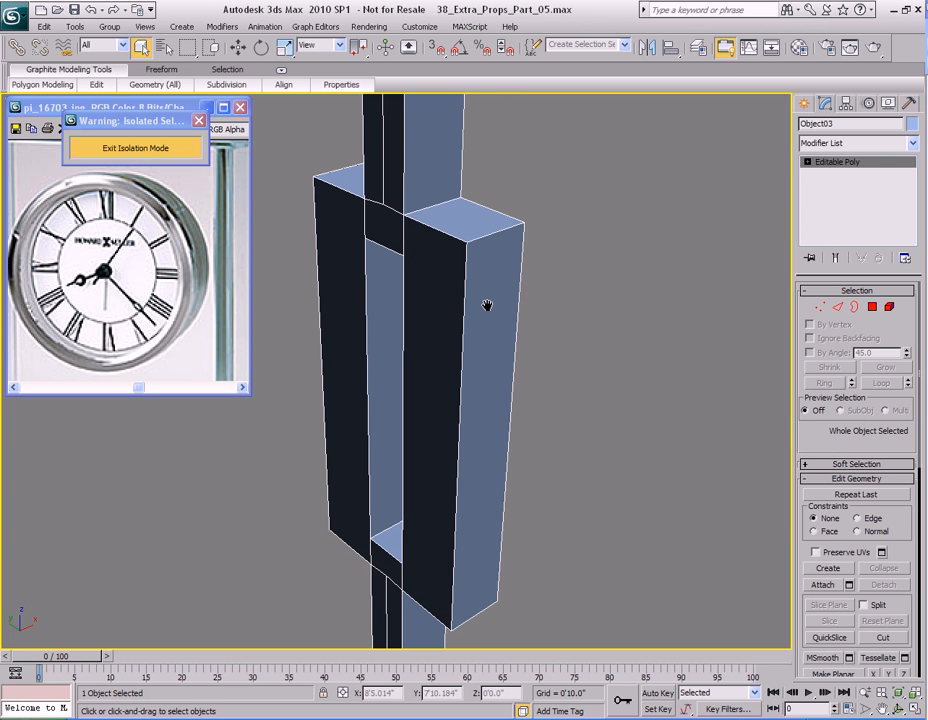
key(2)
click(497, 232)
alt+middle_drag(488, 387, 489, 298)
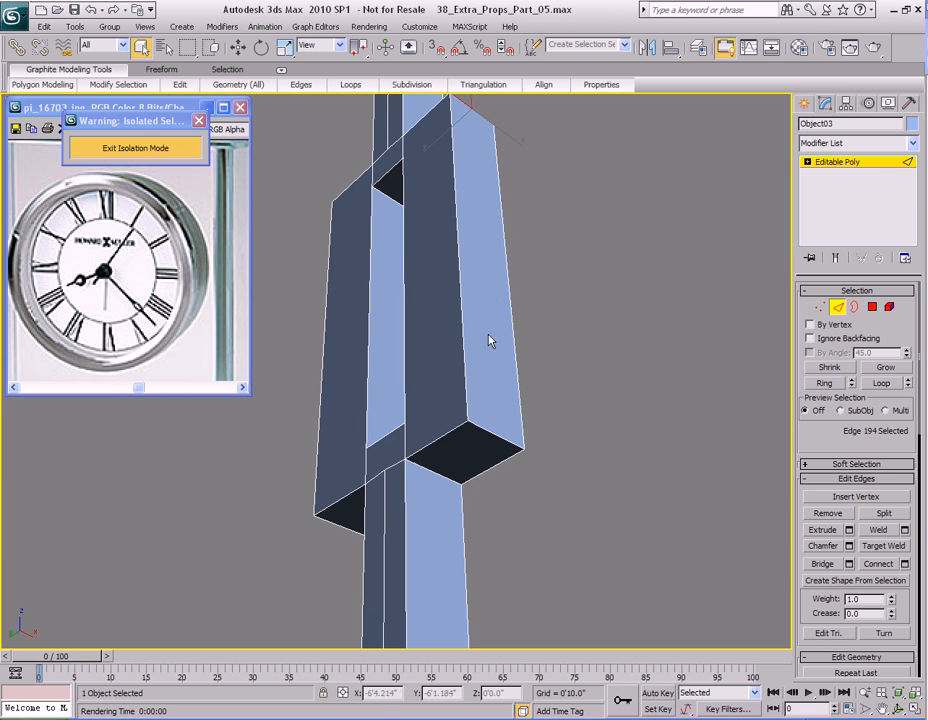
ctrl+click(363, 398)
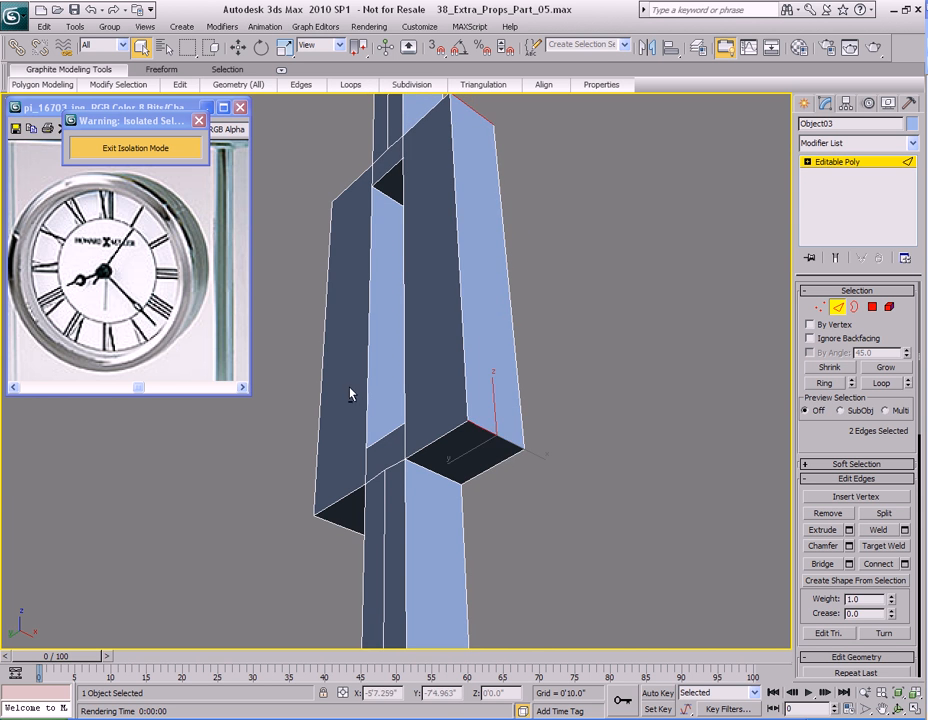
alt+middle_drag(363, 398, 475, 430)
alt+middle_drag(431, 287, 427, 391)
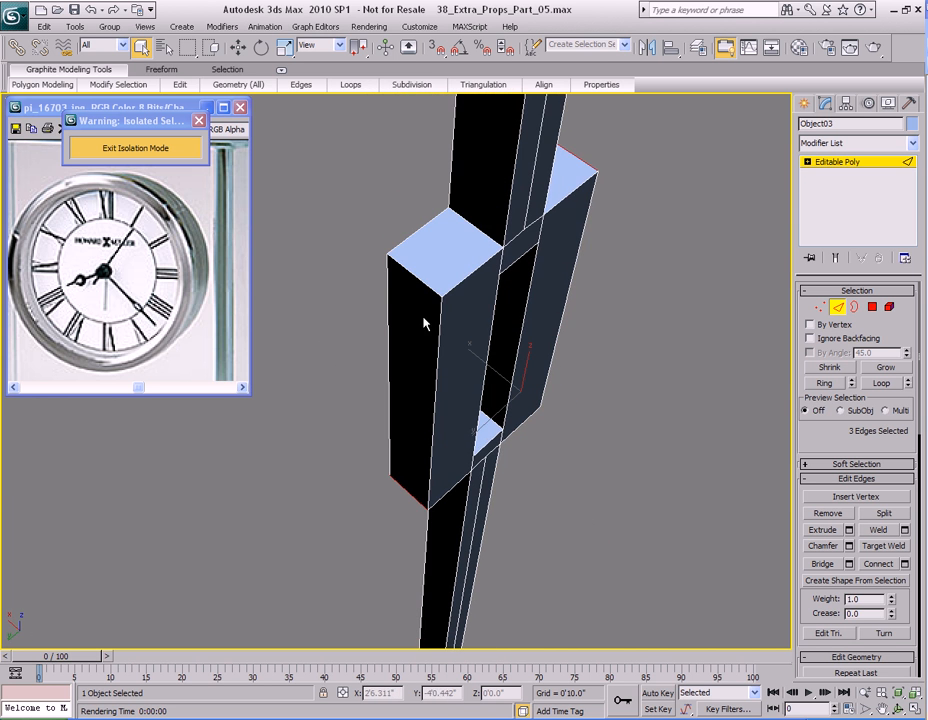
alt+middle_drag(420, 284, 402, 311)
key(r)
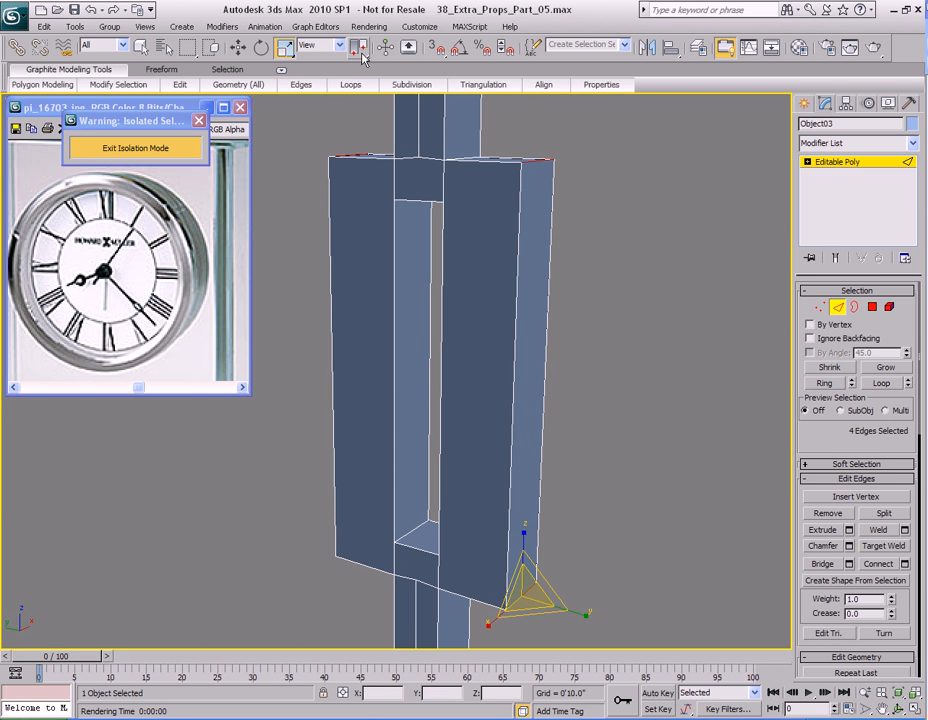
drag(358, 47, 359, 94)
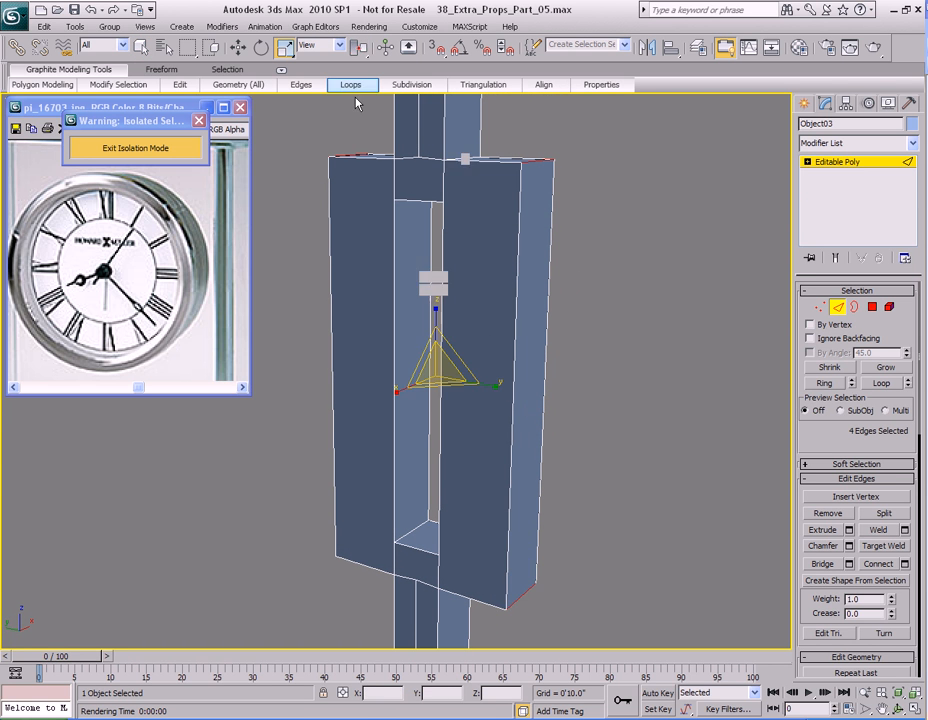
drag(460, 303, 455, 350)
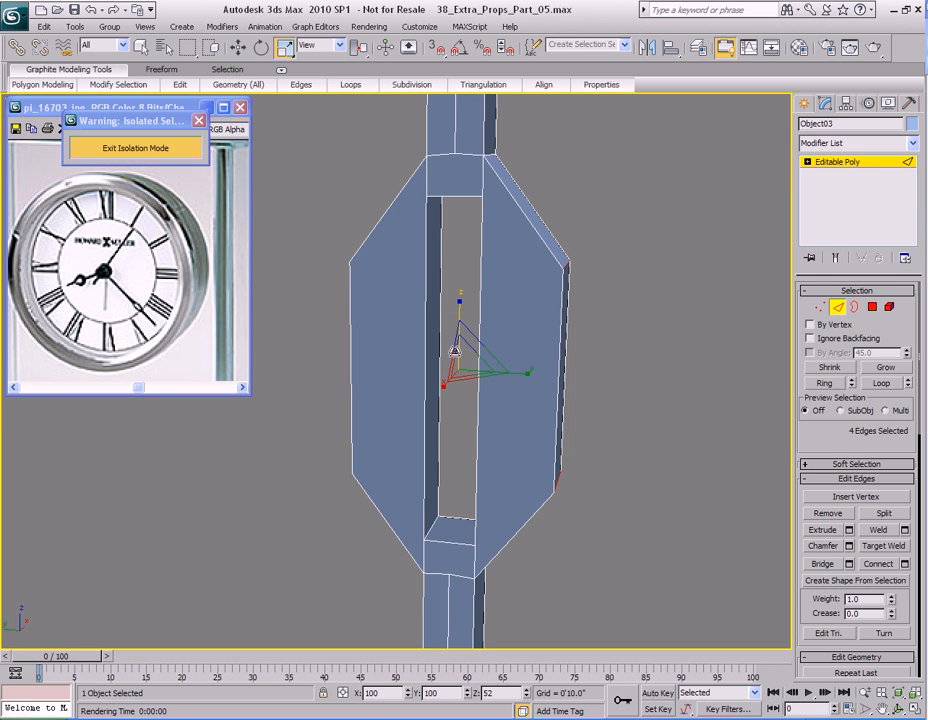
alt+middle_drag(421, 342, 435, 343)
drag(533, 369, 515, 369)
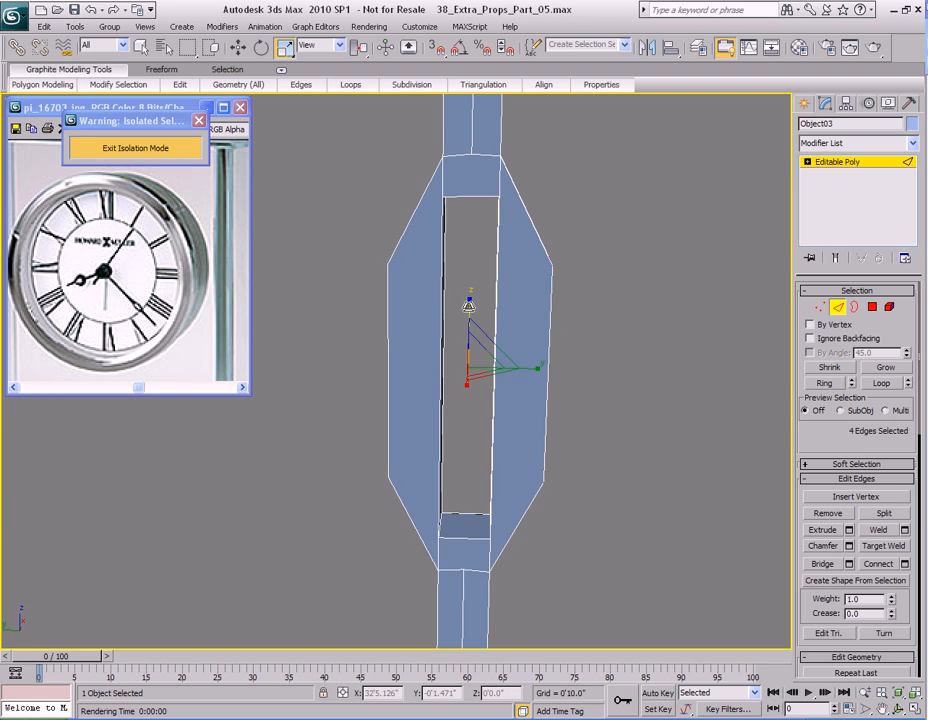
- Chamfer the four outer corner edges by 0'0.33" with 3 segments to round the block into an oval loop
key(q)
alt+middle_drag(534, 304, 498, 302)
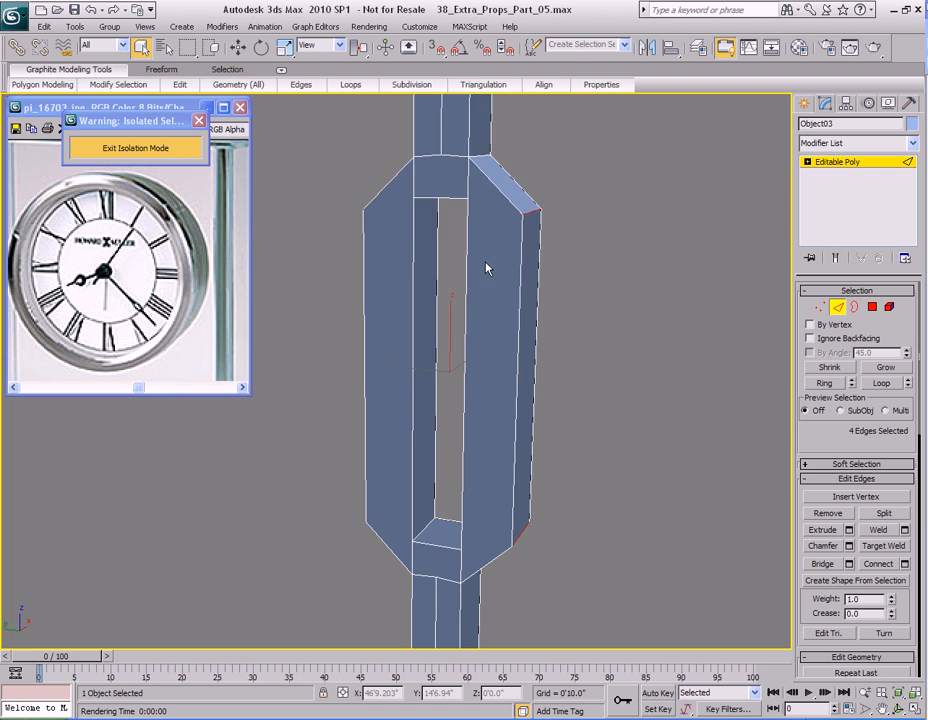
right_click(474, 233)
click(399, 320)
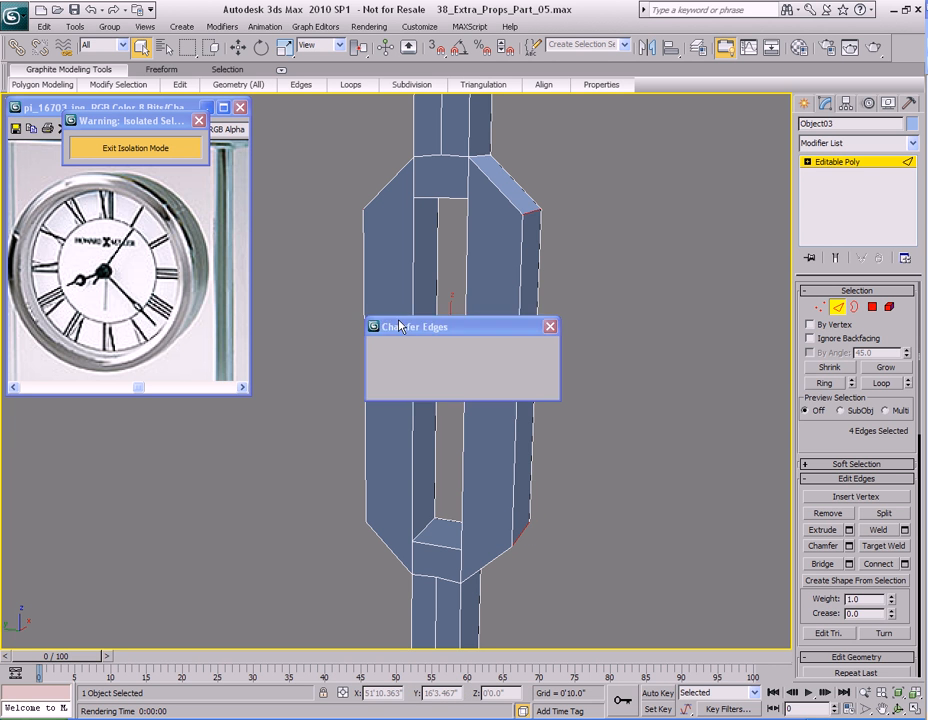
drag(460, 327, 612, 303)
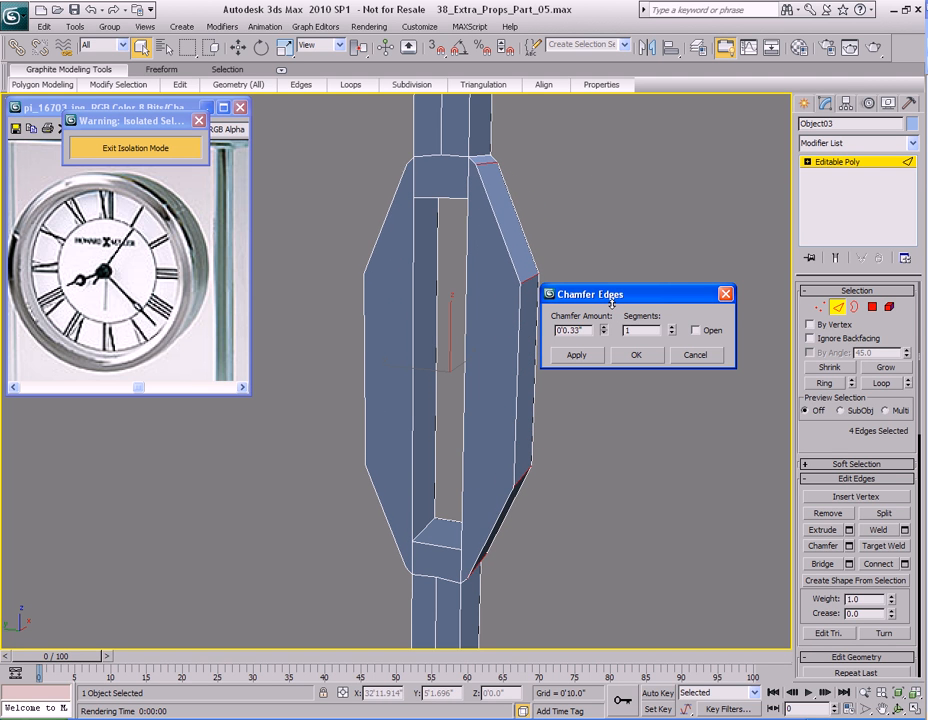
click(674, 328)
click(674, 328)
mouse_move(405, 305)
alt+middle_down()
mouse_move(461, 295)
mouse_move(418, 305)
alt+middle_up()
click(638, 356)
- Leave edge editing and exit isolation mode to bring back the rest of the clock
scroll(514, 331, down, 6)
mouse_move(518, 353)
alt+middle_down()
mouse_move(528, 319)
mouse_move(520, 334)
alt+middle_up()
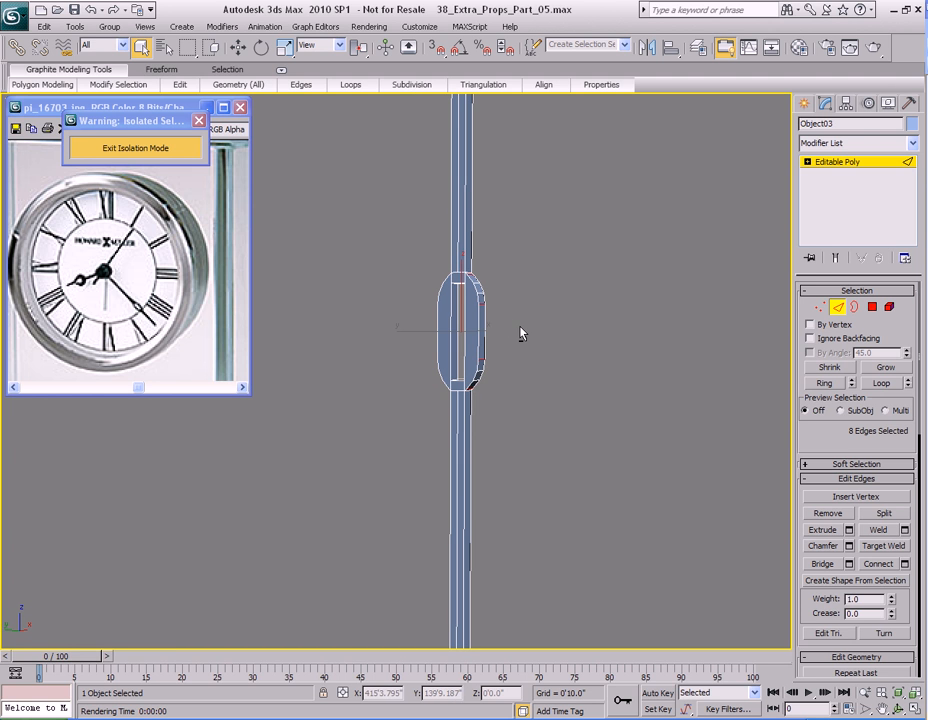
scroll(520, 333, down, 8)
scroll(503, 330, up, 10)
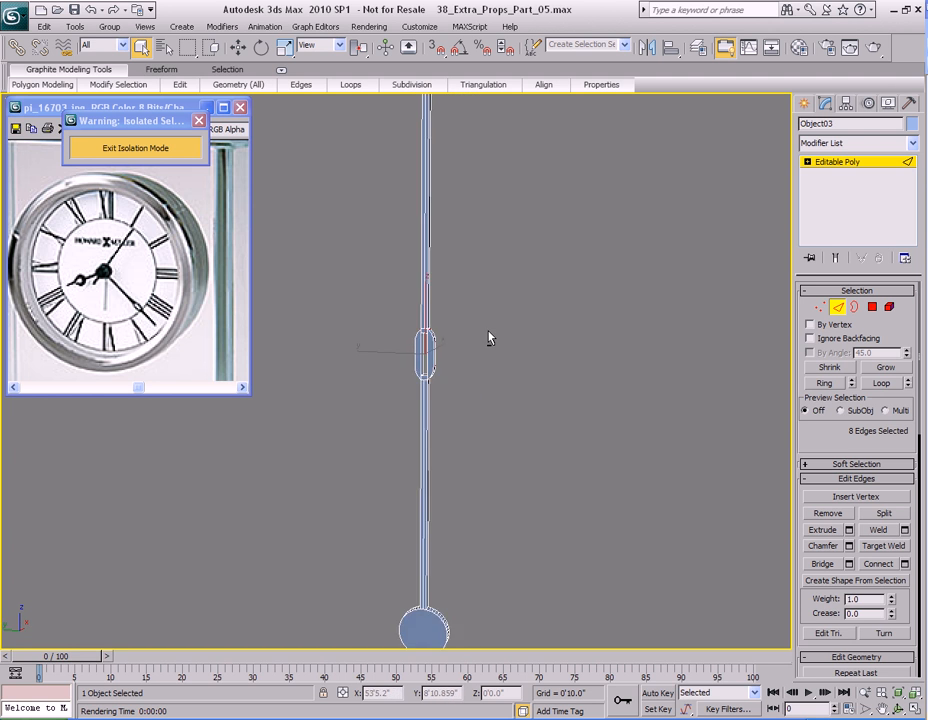
middle_drag(536, 336, 515, 320)
scroll(559, 327, down, 5)
key(2)
click(135, 148)
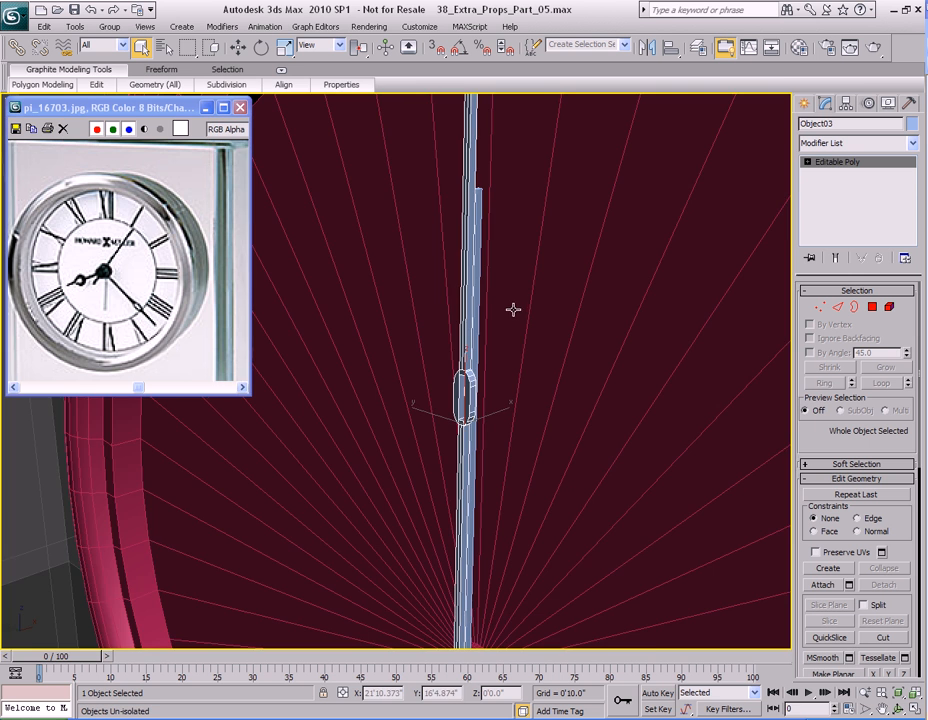
- Render the perspective view to check the hand's oval loop against the dial, and close the render
scroll(514, 311, down, 5)
key(shift+q)
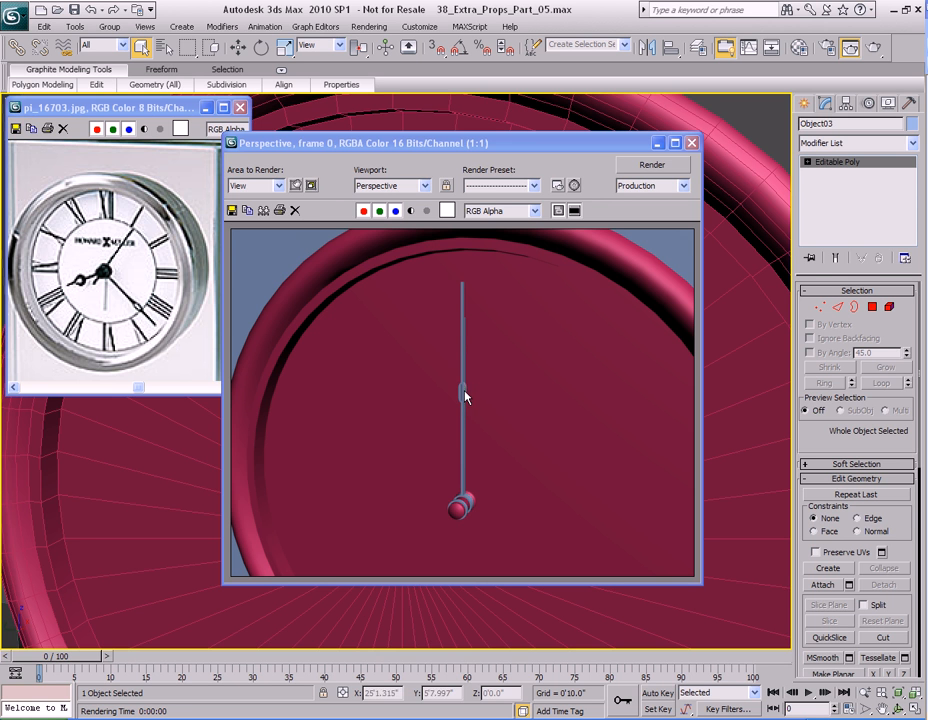
click(691, 143)
- Select all vertices of the oval loop and move them up along the hand to a Z position of about 6'3"
scroll(491, 406, up, 6)
key(1)
middle_drag(469, 433, 482, 416)
scroll(490, 416, up, 2)
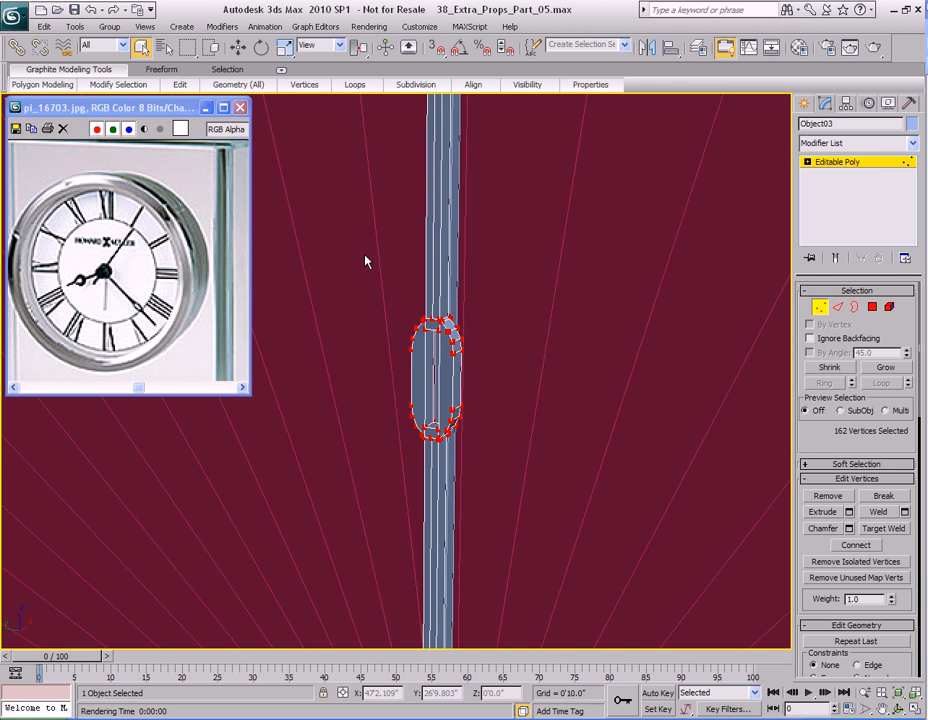
drag(366, 262, 553, 539)
scroll(476, 458, down, 3)
key(w)
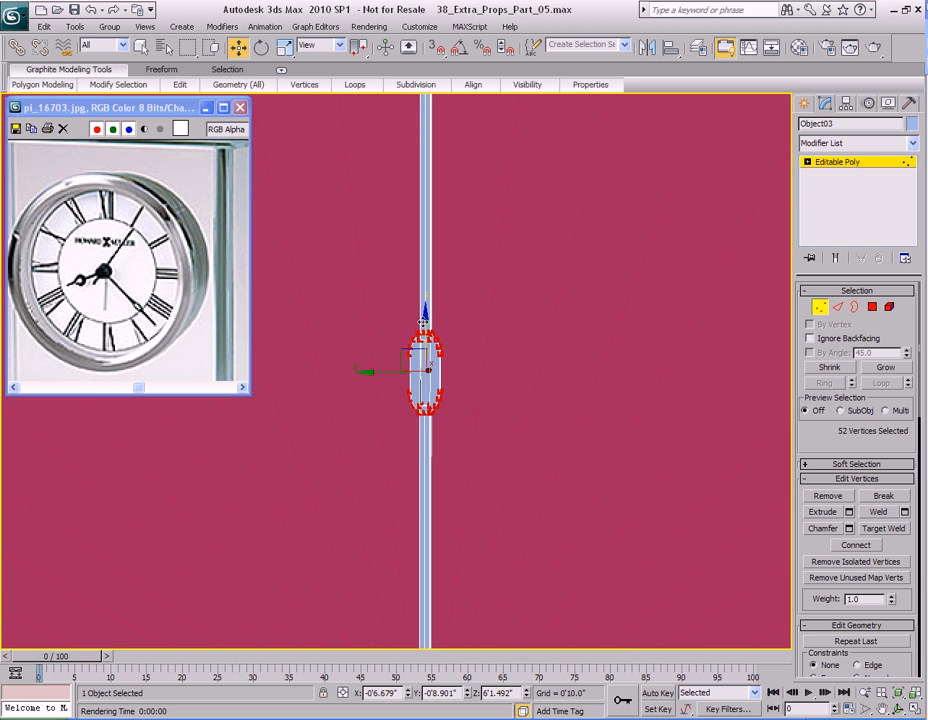
key(p)
middle_drag(442, 437, 464, 439)
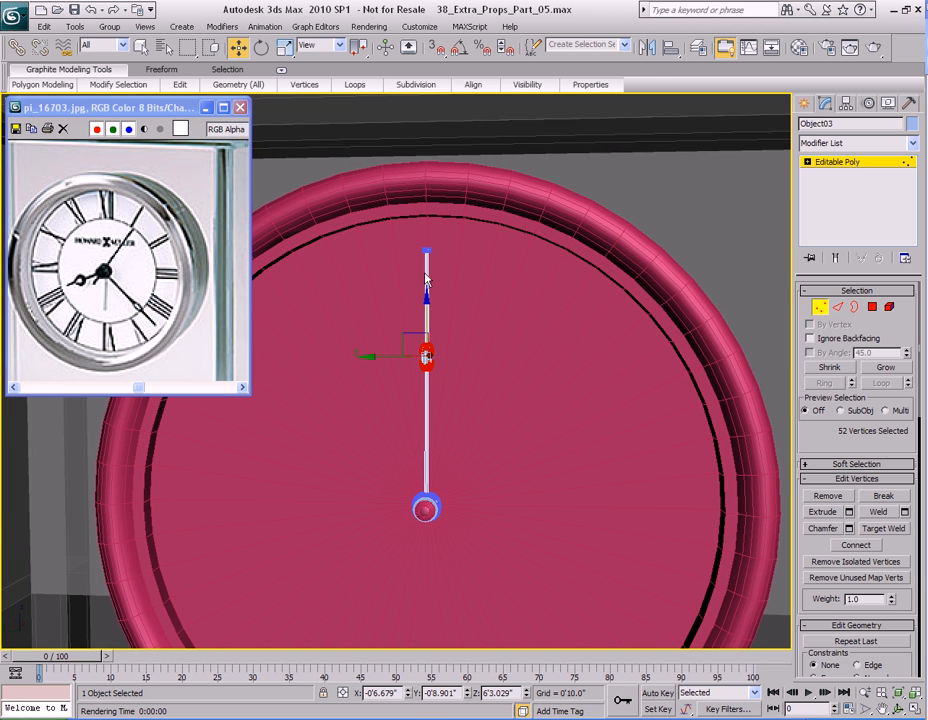
mouse_move(430, 297)
mouse_down()
mouse_move(435, 270)
mouse_move(432, 296)
mouse_up()
- Examine the oval loop's size and placement along the hand, close up and against the whole dial
alt+middle_drag(432, 296, 433, 384)
scroll(501, 352, up, 5)
middle_drag(501, 352, 467, 403)
scroll(530, 402, up, 2)
scroll(510, 402, down, 4)
scroll(468, 404, down, 4)
key(r)
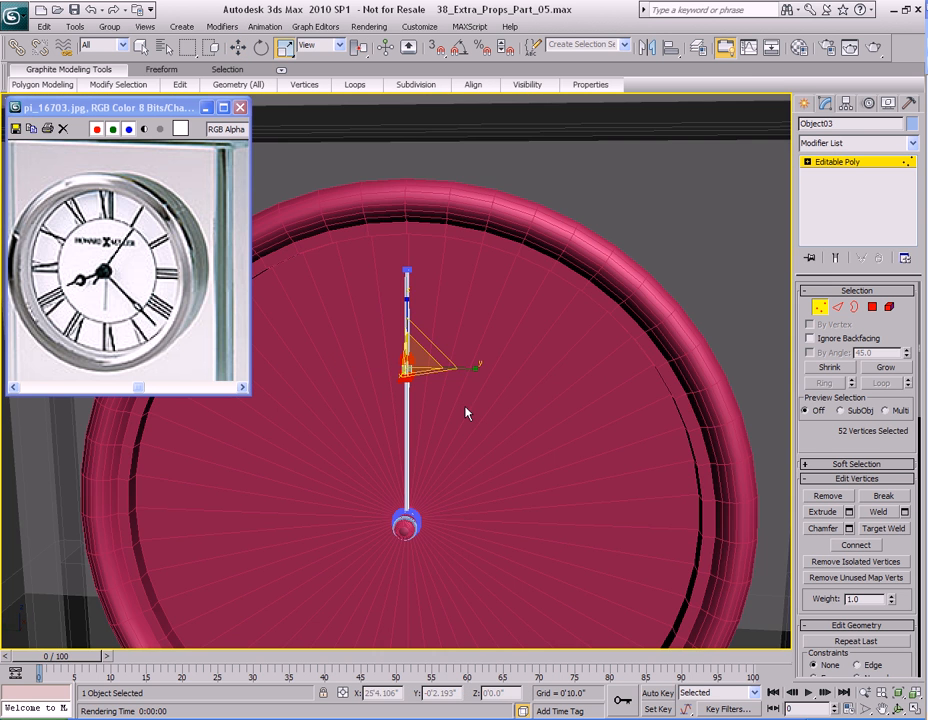
scroll(467, 413, up, 7)
key(q)
- Turn on see-through display for the hand, focusing on where the oval loop's upper end meets the shaft
scroll(455, 415, up, 8)
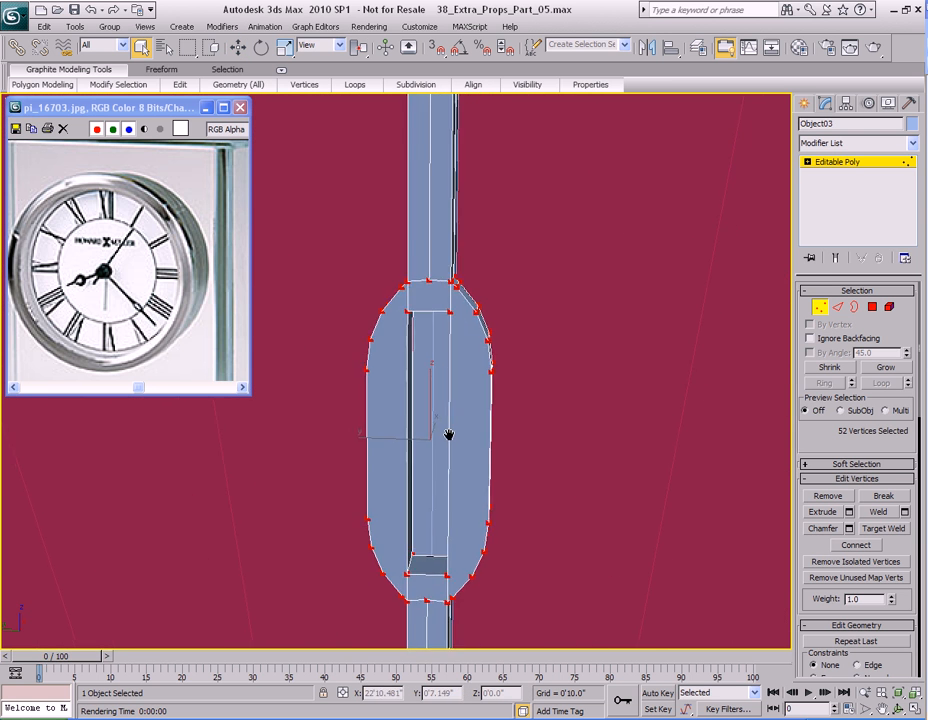
middle_drag(437, 398, 374, 379)
middle_drag(374, 379, 391, 384)
key(alt+x)
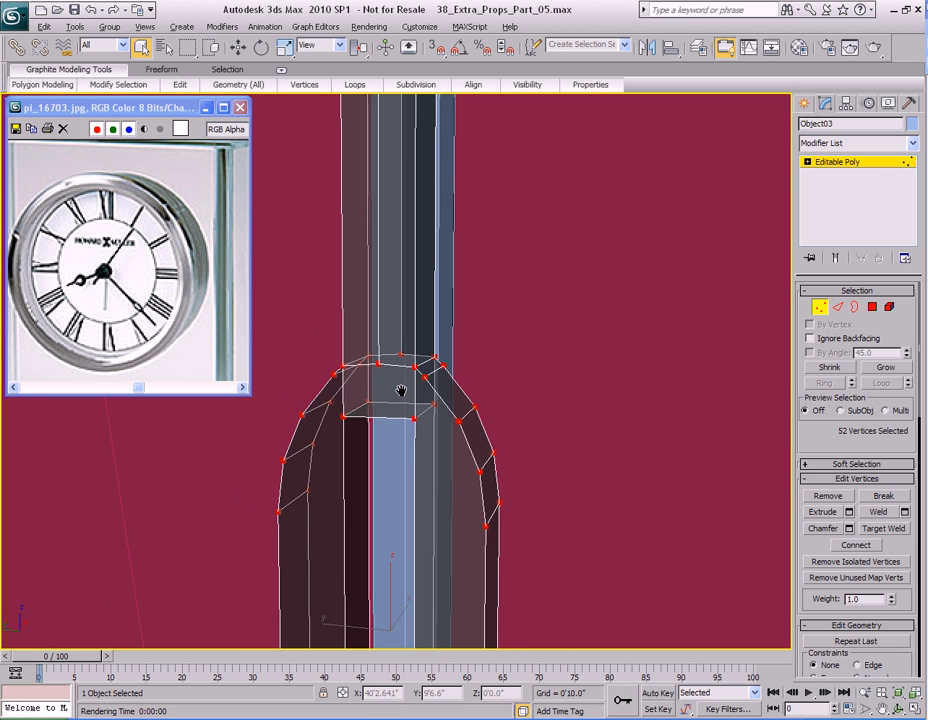
- Deselect the oval loop's vertices where its upper and lower ends meet the hand's shaft
scroll(427, 384, up, 3)
alt+middle_drag(352, 333, 367, 328)
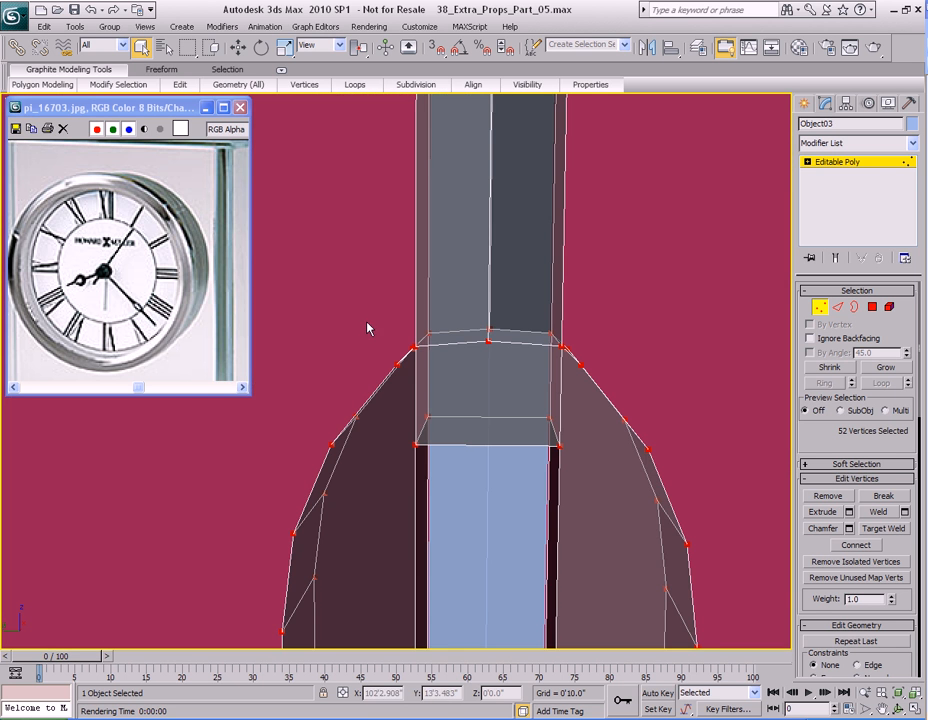
alt+middle_drag(536, 356, 433, 337)
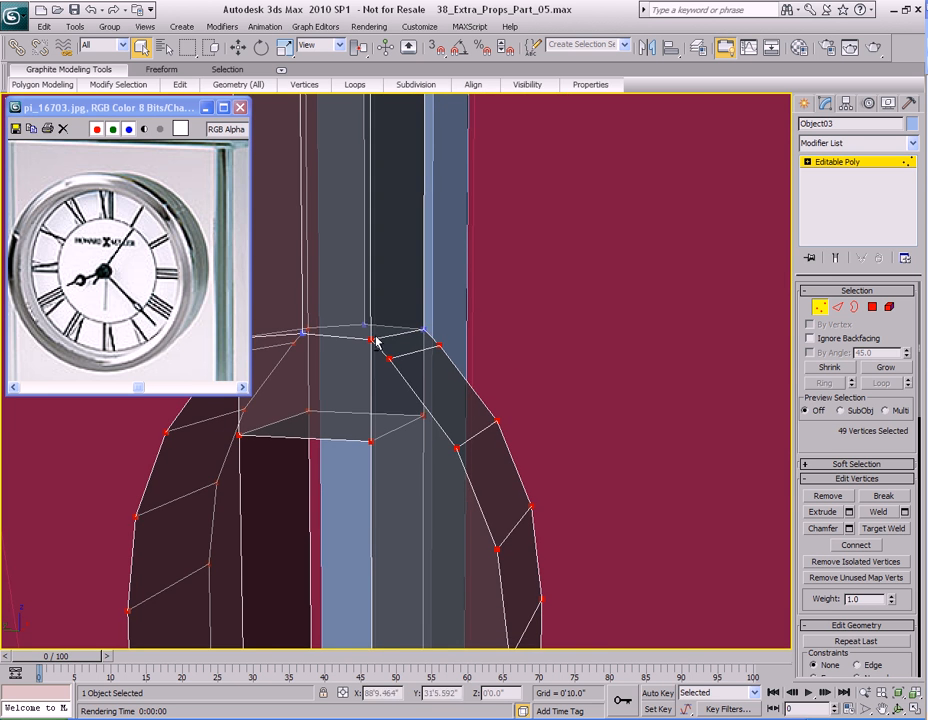
middle_drag(371, 345, 494, 362)
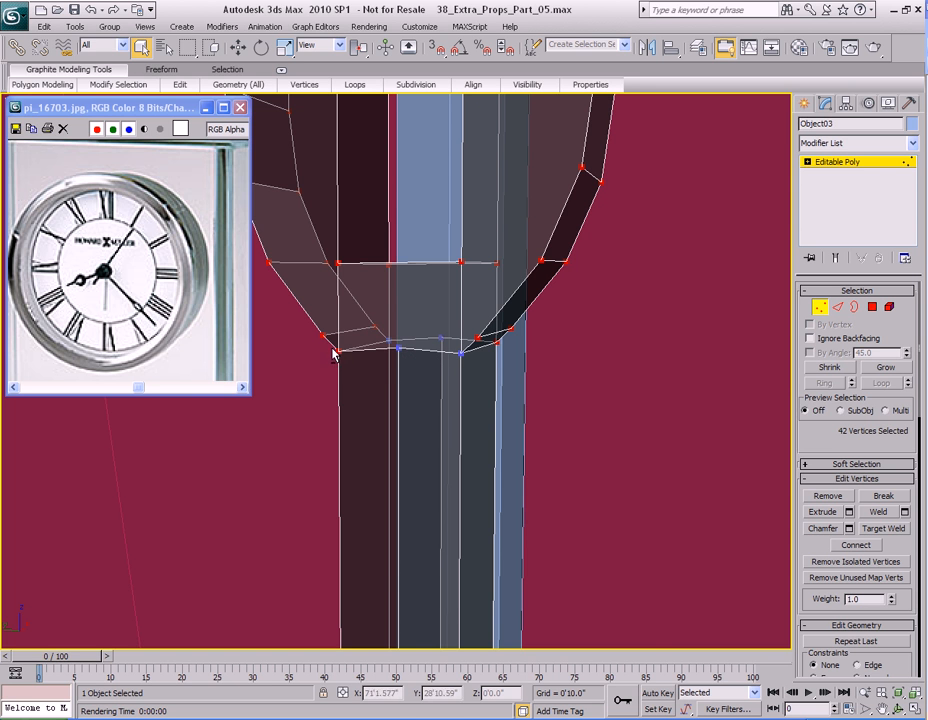
scroll(452, 366, down, 10)
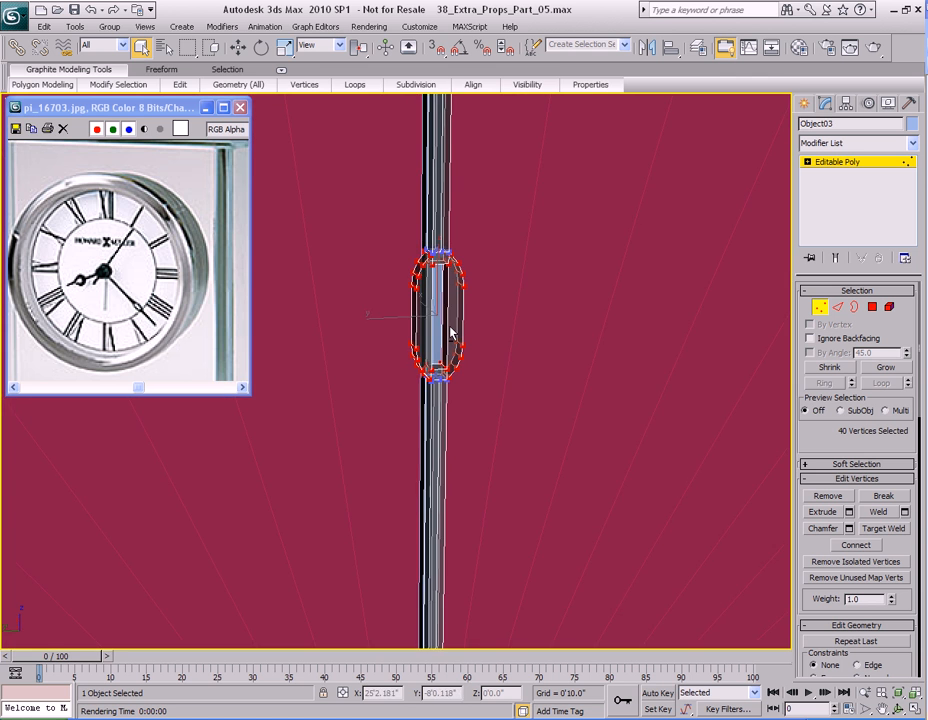
- Scale the selected outer vertices of the oval loop, and render the perspective view to check its shape against the dial
key(r)
drag(367, 318, 495, 375)
scroll(493, 375, down, 5)
key(shift+q)
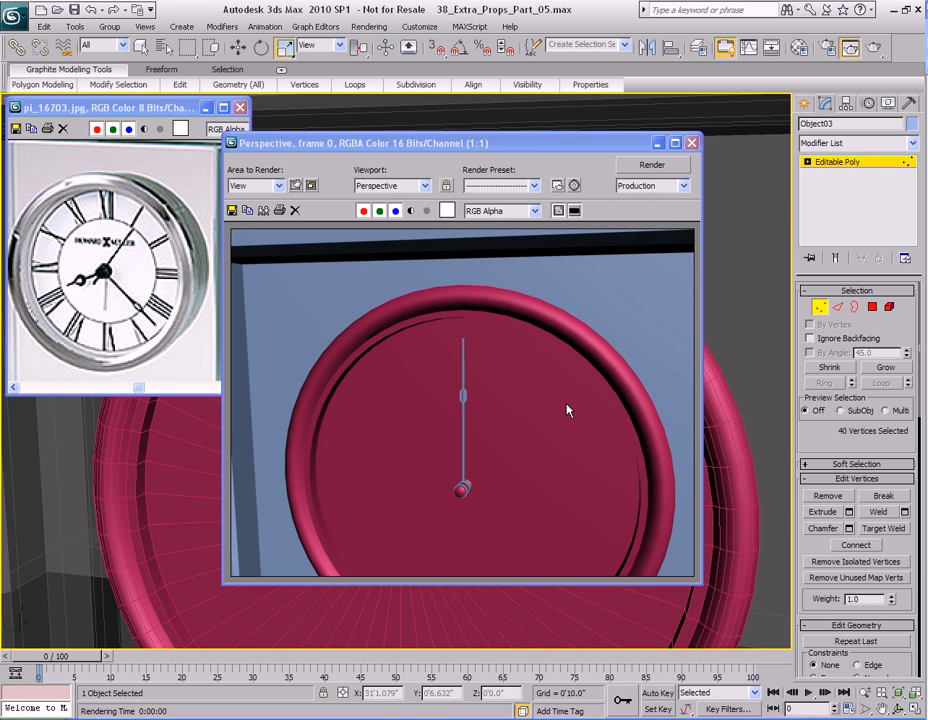
click(691, 143)
- Reselect all vertices of the oval loop, stretch them lengthwise along the hand in Z, and check the result with a render
scroll(505, 368, up, 3)
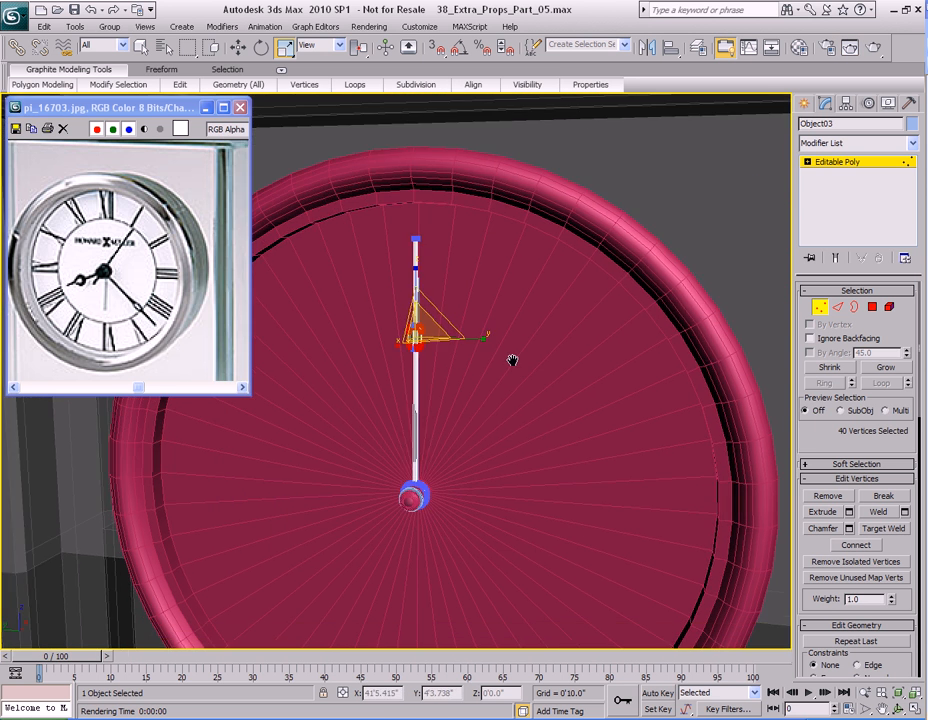
scroll(513, 360, up, 3)
scroll(469, 436, up, 3)
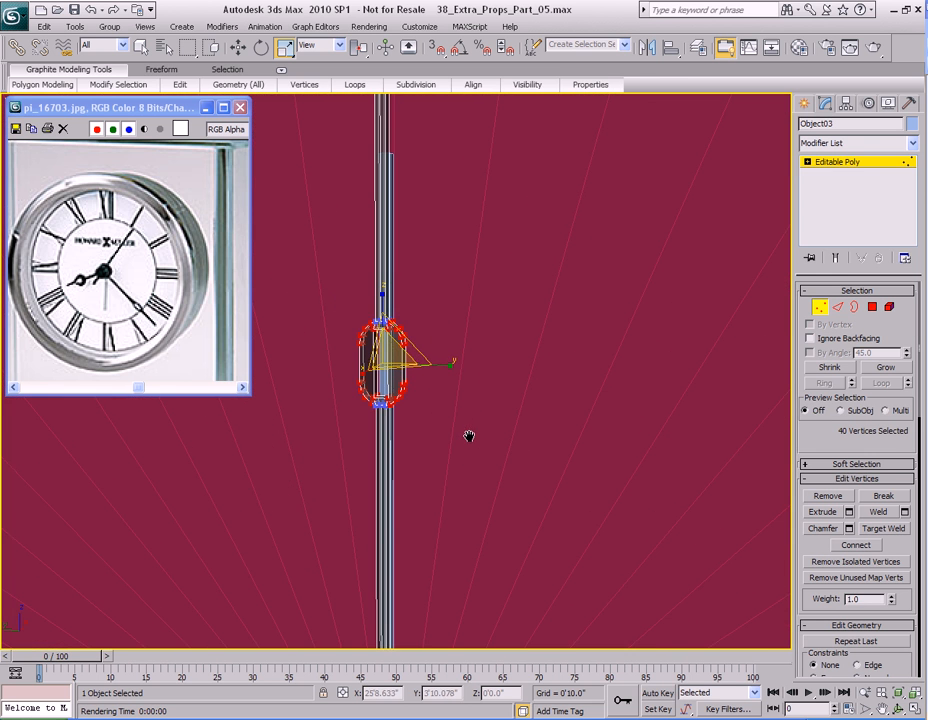
drag(434, 434, 434, 434)
middle_drag(434, 434, 493, 432)
scroll(493, 432, down, 3)
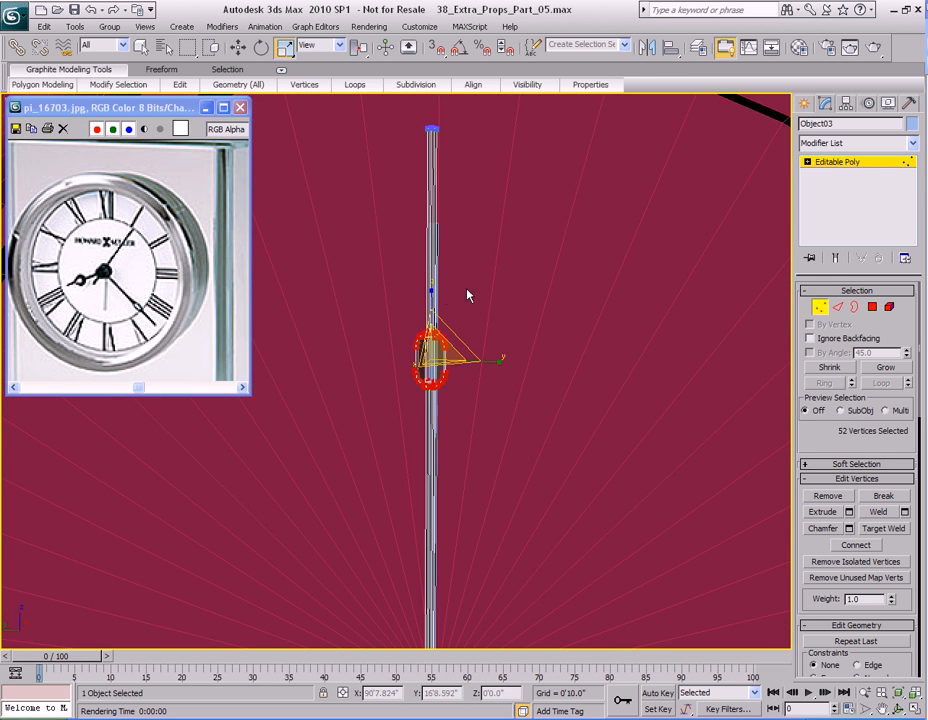
drag(431, 294, 431, 283)
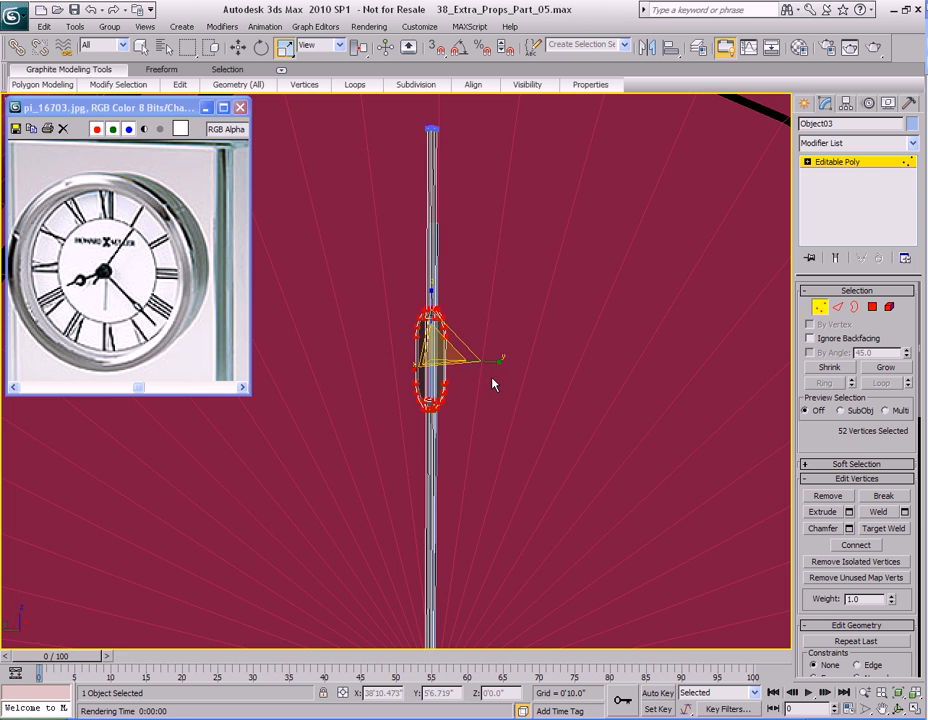
scroll(497, 396, down, 5)
key(shift+q)
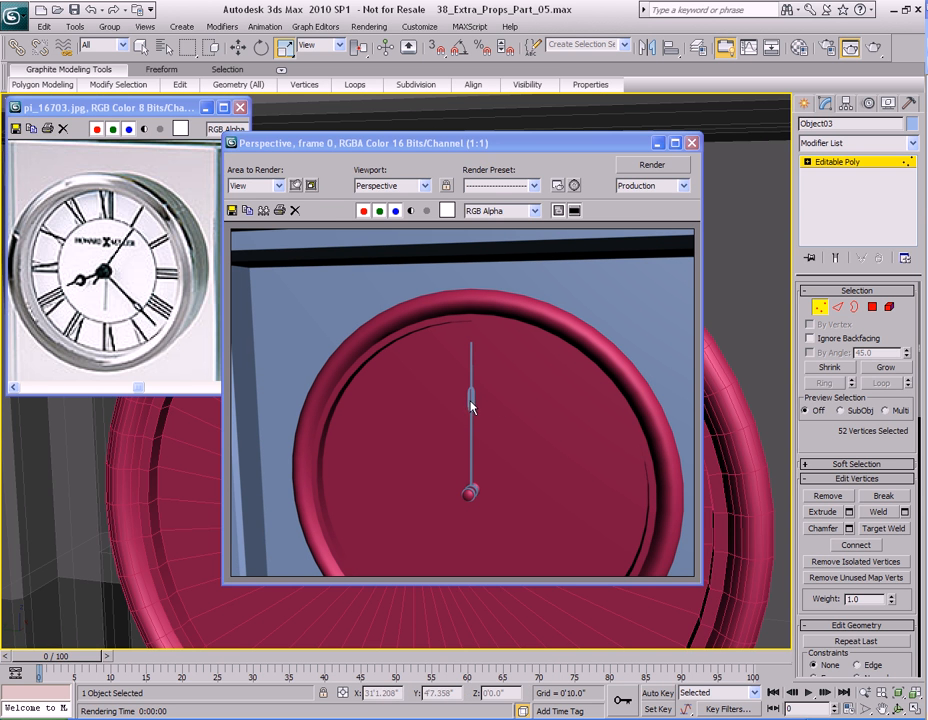
click(691, 145)
- Leave vertex editing on the hand and select the front ring on the center pin as an element
middle_drag(516, 394, 531, 368)
key(1)
scroll(530, 367, up, 8)
key(q)
scroll(557, 337, up, 2)
middle_drag(557, 337, 490, 377)
scroll(491, 381, down, 2)
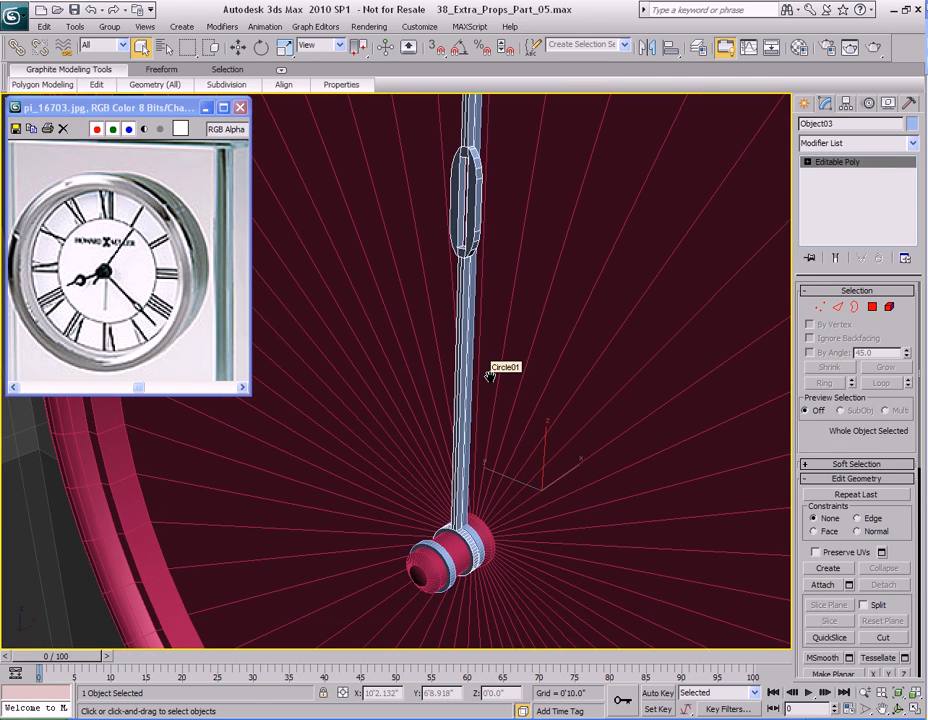
alt+middle_drag(507, 255, 481, 269)
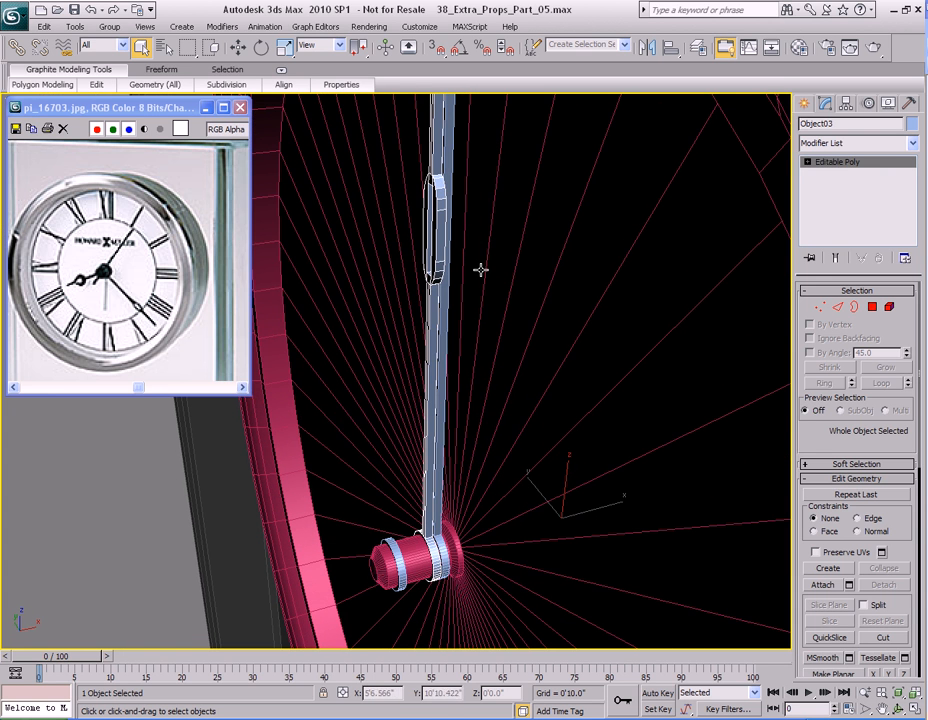
middle_drag(411, 522, 441, 332)
scroll(441, 389, up, 3)
scroll(485, 397, up, 2)
scroll(460, 369, up, 3)
middle_drag(361, 475, 414, 431)
click(414, 416)
key(5)
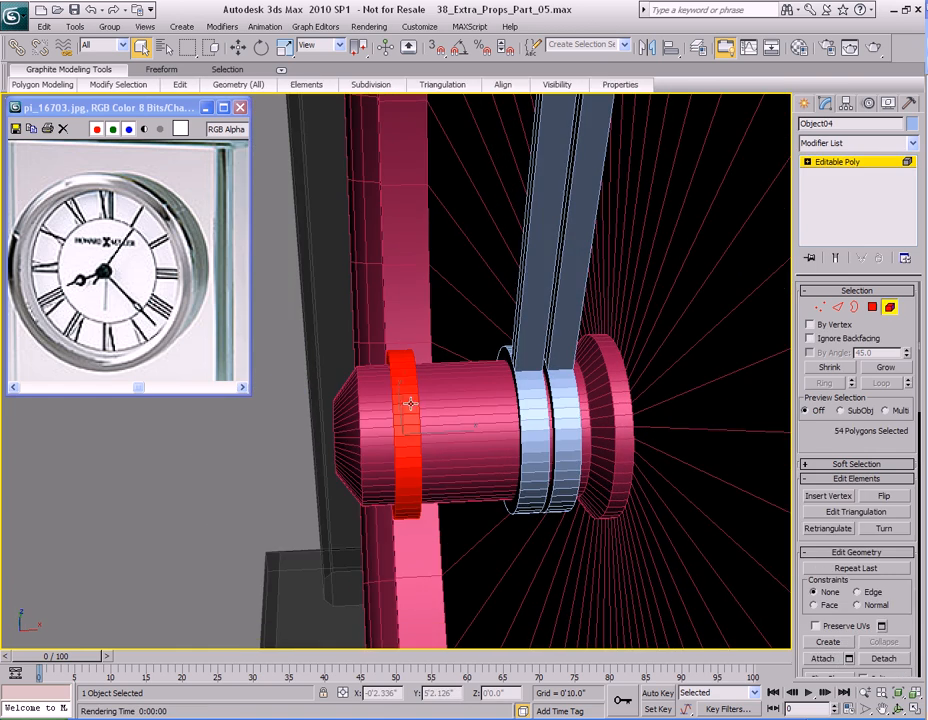
- Move the ring back along the center pin until it sits just in front of the finished hand's hub
key(w)
drag(455, 449, 533, 430)
alt+middle_drag(528, 428, 480, 456)
scroll(478, 456, up, 5)
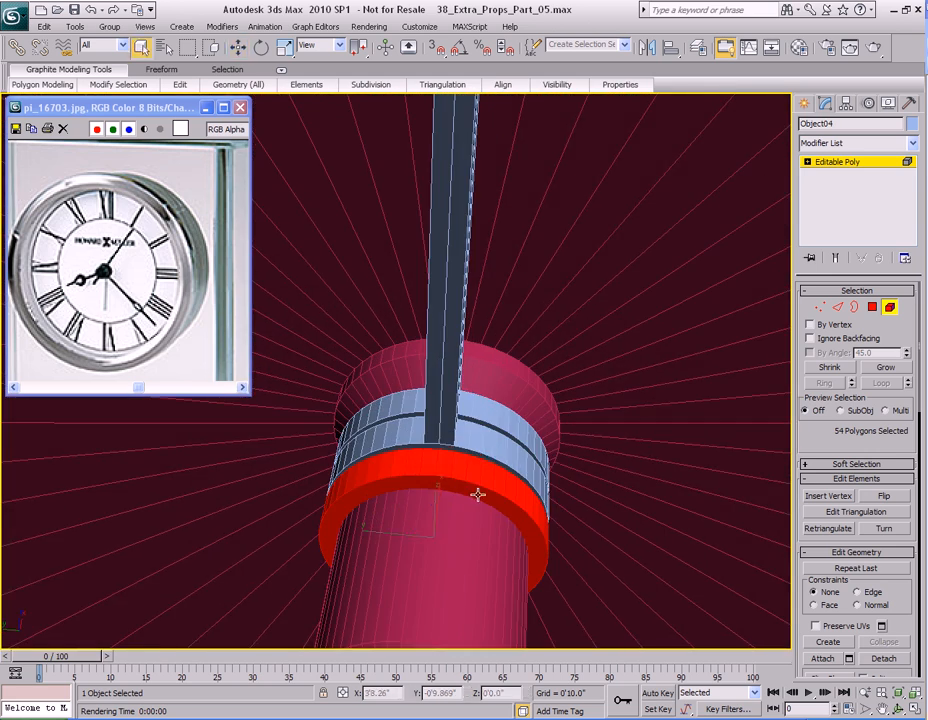
- Select the two polygons at the ring's top, in line with the other hand's shaft, and extrude them into a short stub
key(q)
key(4)
click(461, 482)
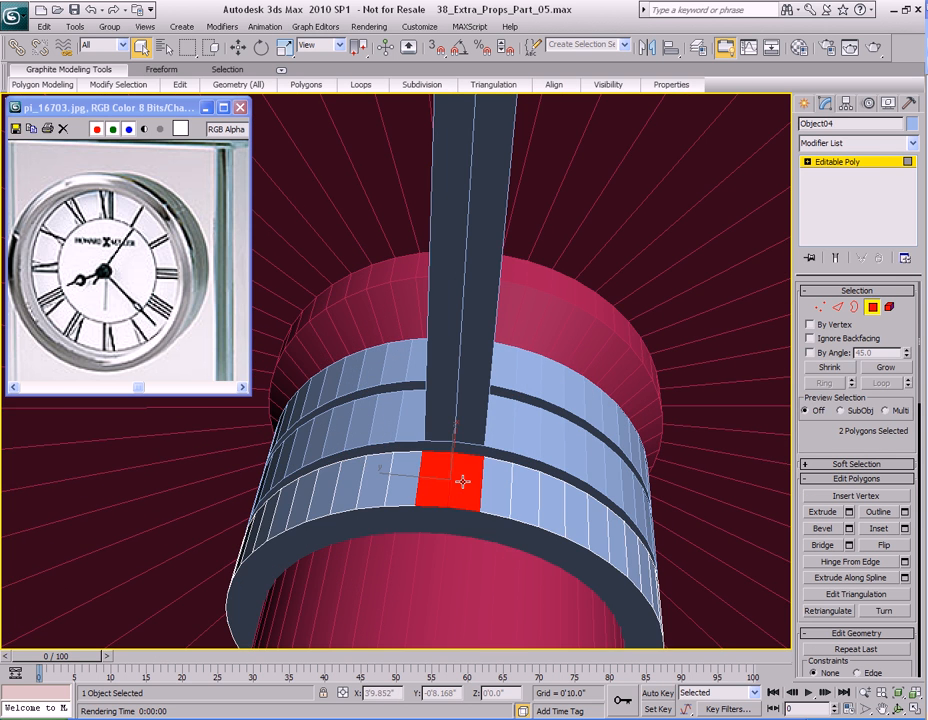
scroll(462, 482, down, 5)
right_click(460, 387)
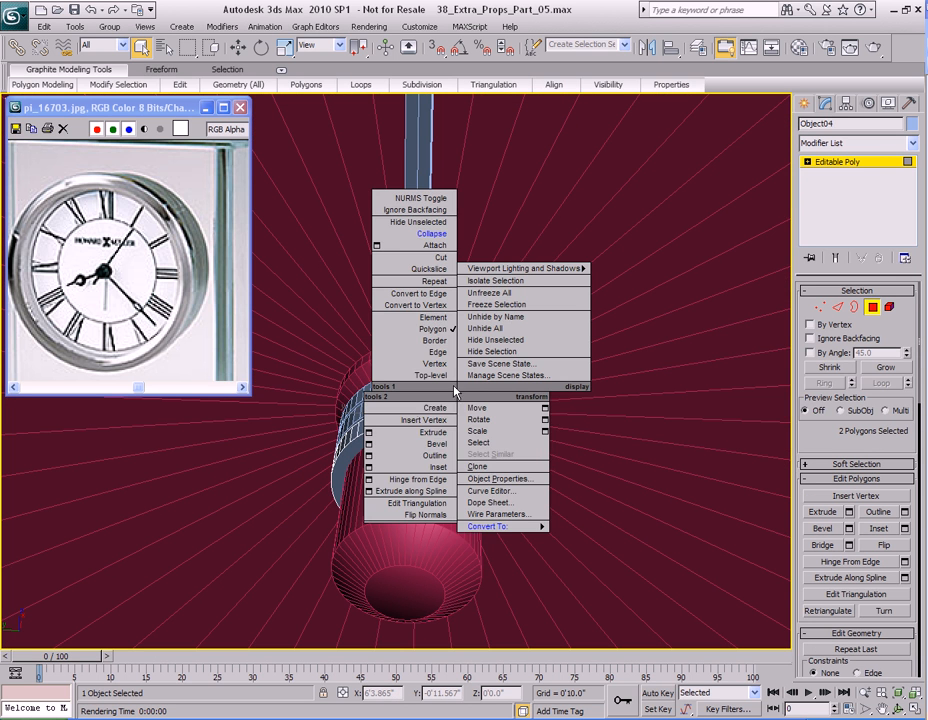
click(371, 432)
click(390, 348)
drag(420, 313, 592, 367)
click(633, 461)
- Pull the stub's end polygons up in Z to about 6'2", forming a second, shorter hand shaft in front of the first
scroll(602, 411, down, 2)
middle_drag(457, 387, 485, 431)
scroll(485, 431, down, 3)
key(w)
mouse_move(452, 380)
middle_down()
mouse_move(475, 451)
mouse_move(449, 446)
middle_up()
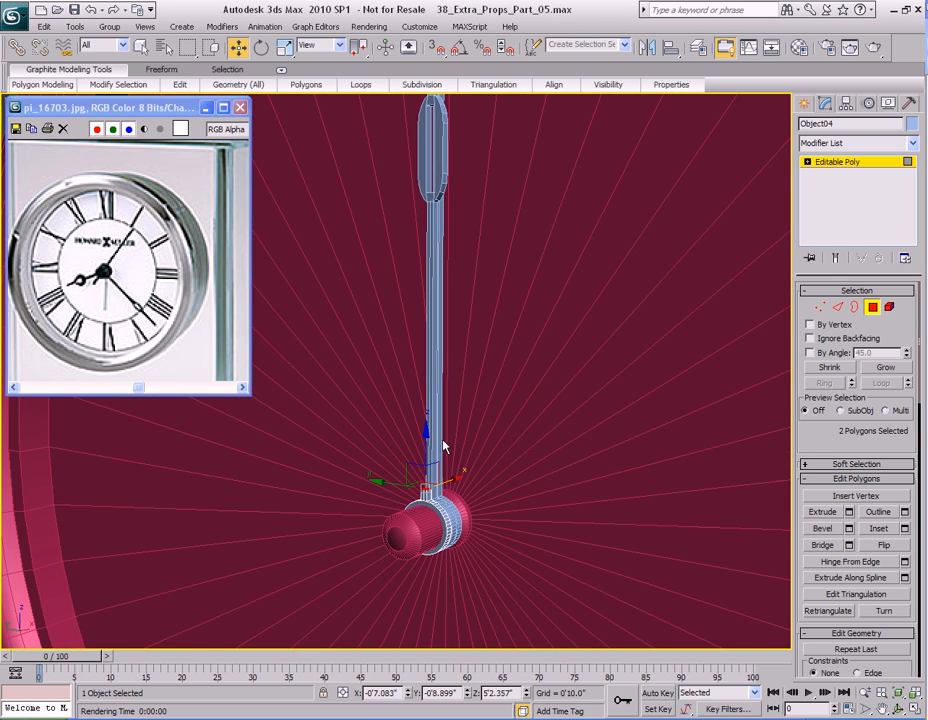
drag(426, 439, 435, 184)
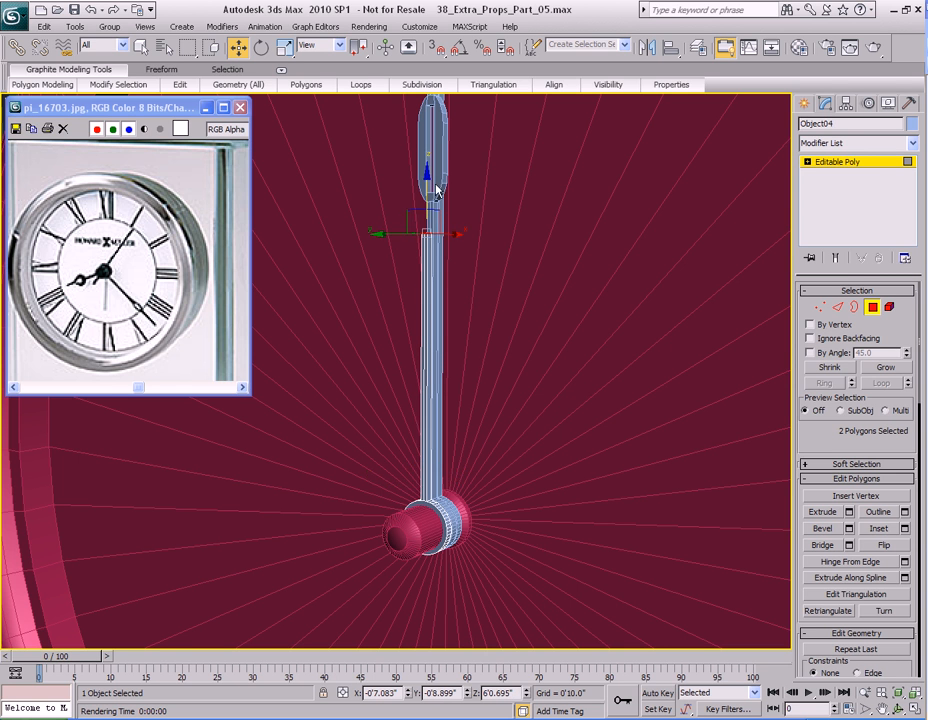
scroll(459, 367, down, 5)
drag(405, 292, 405, 280)
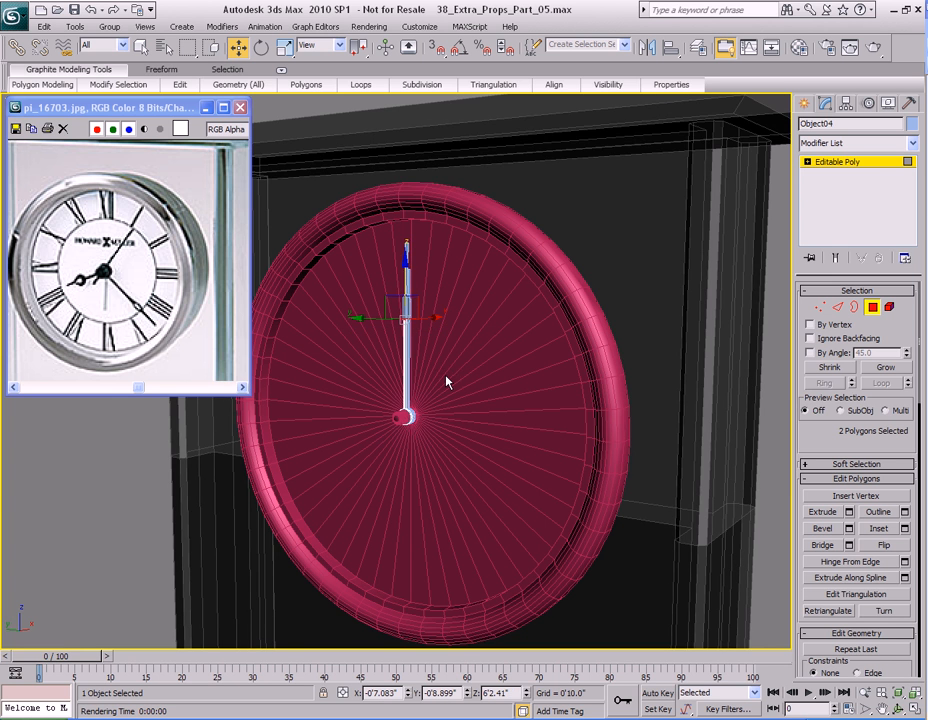
scroll(445, 379, up, 5)
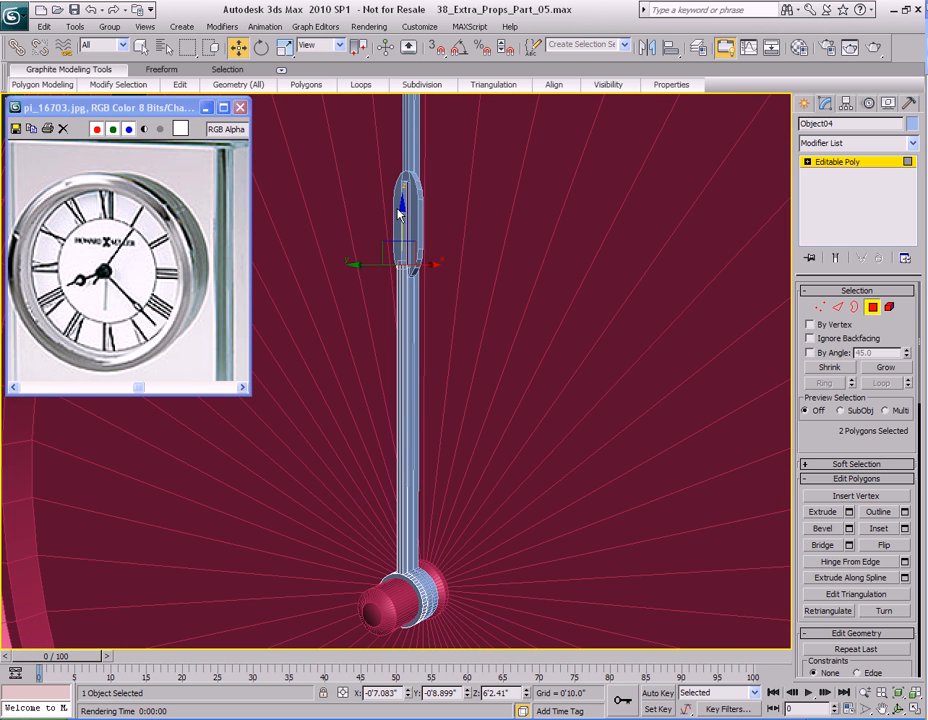
drag(396, 258, 405, 218)
key(q)
middle_drag(406, 481, 453, 462)
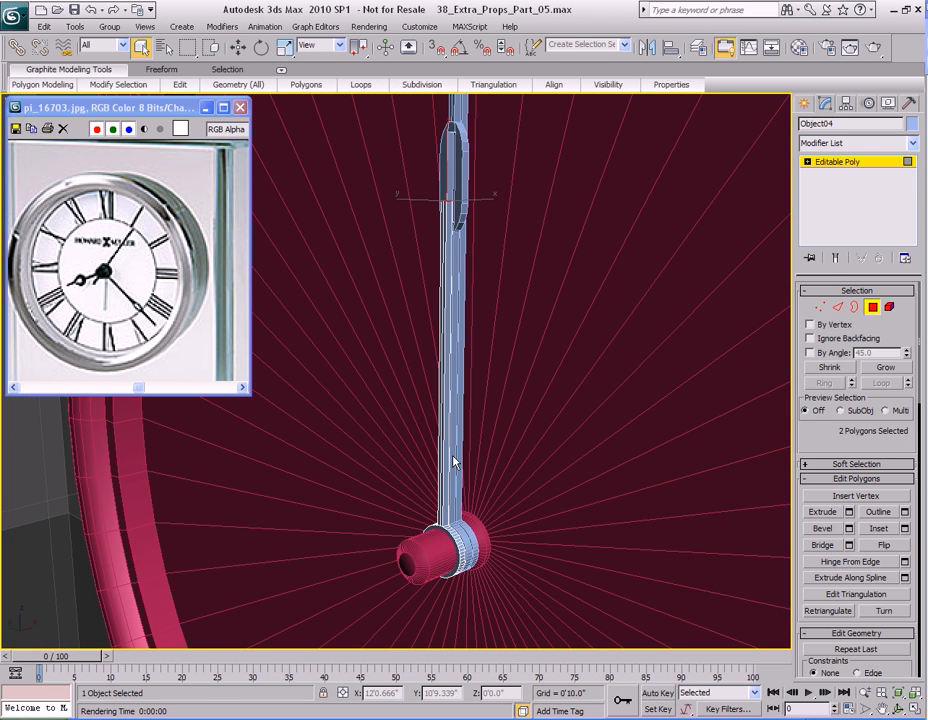
- Leave polygon editing and isolate the second hand
key(6)
key(alt+q)
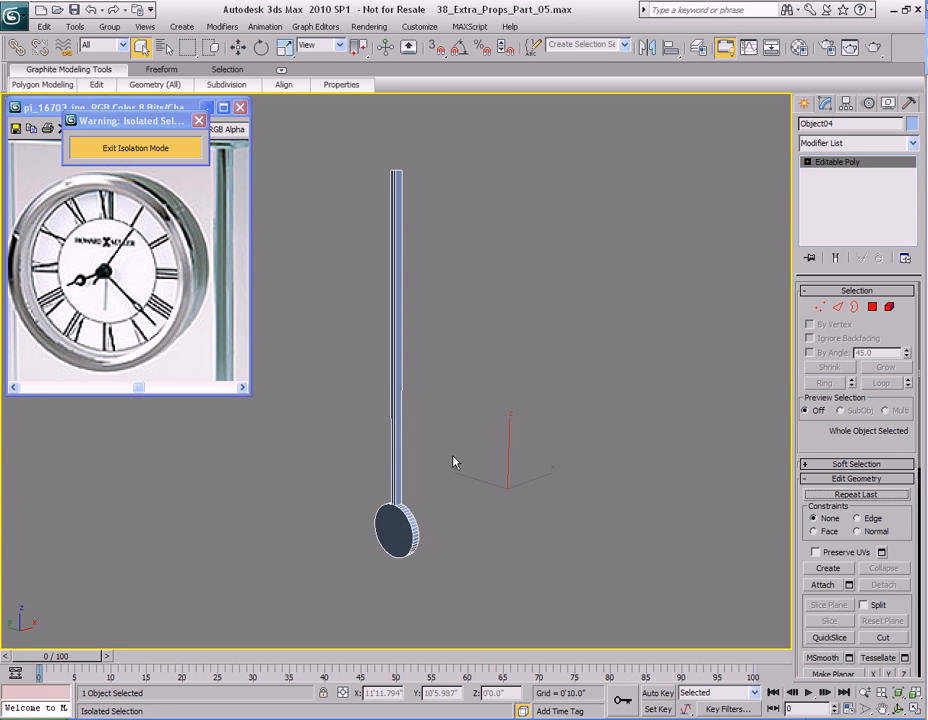
scroll(462, 474, up, 3)
alt+middle_drag(474, 477, 465, 452)
- Connect the lengthwise edges of the second hand's shaft with 2 segments, Pinch -25 and Slide 0
key(2)
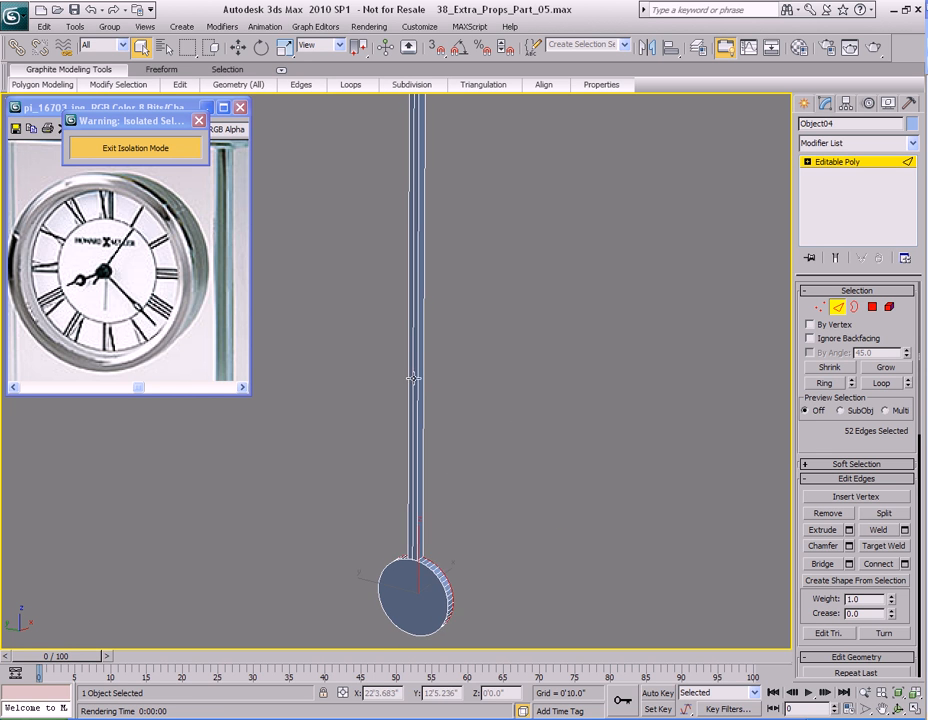
scroll(420, 393, down, 2)
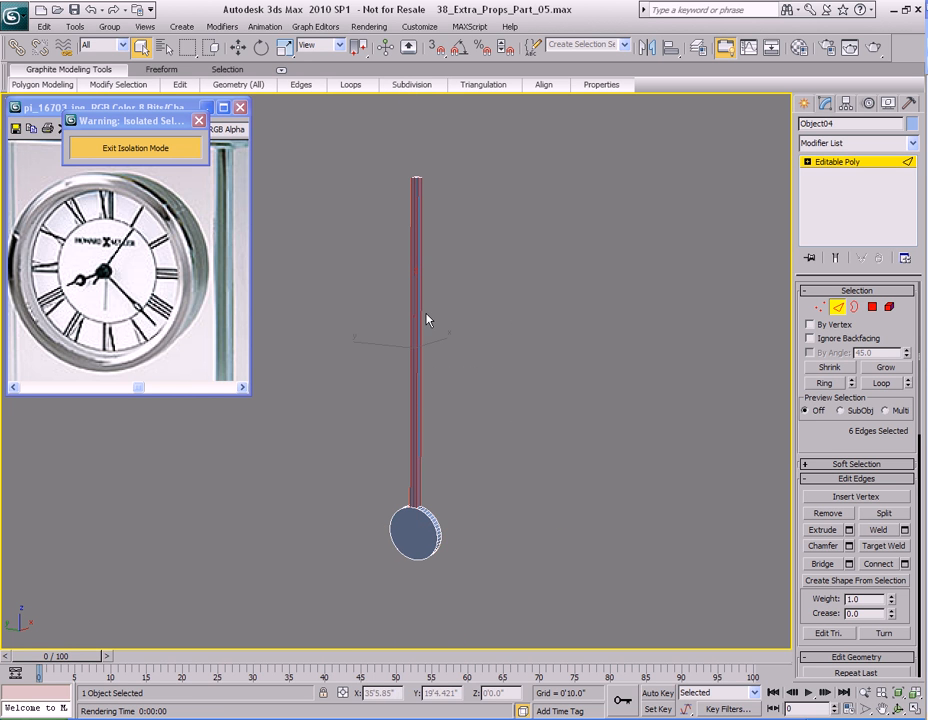
right_click(426, 319)
click(449, 347)
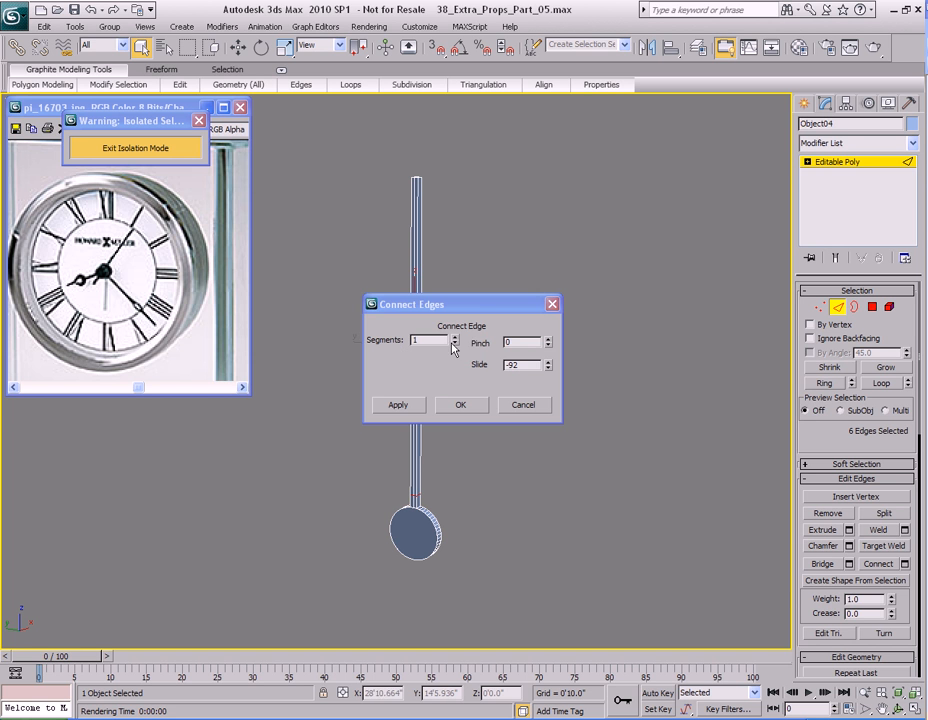
click(456, 339)
drag(460, 305, 624, 292)
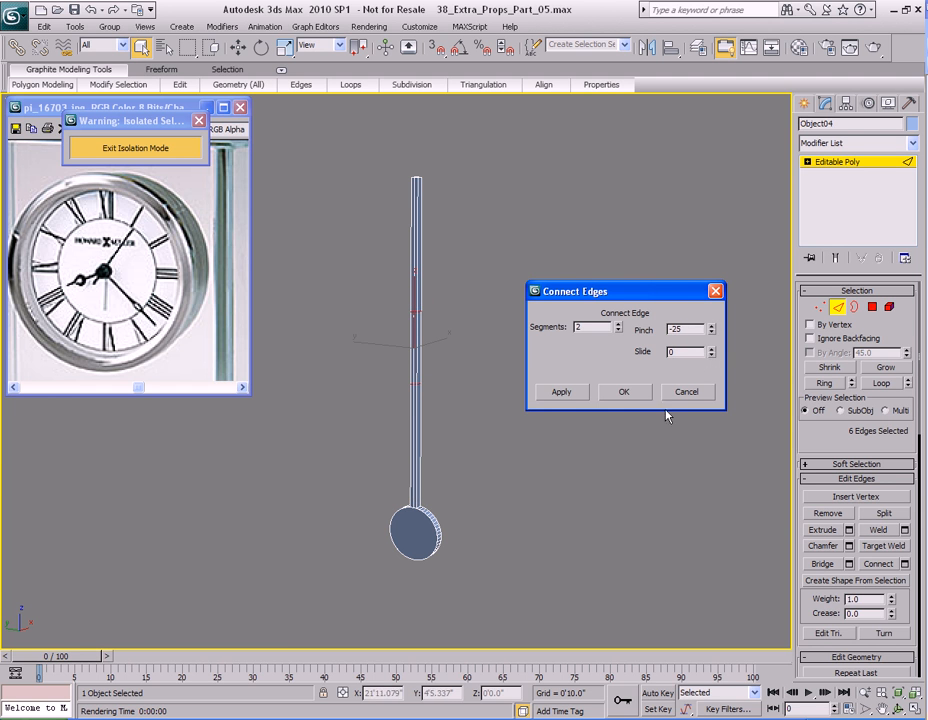
click(623, 391)
- Extrude the two opposite side polygons of the shaft's middle section by Local Normal with a height of 0'1.245"
scroll(456, 414, up, 5)
middle_drag(464, 404, 452, 298)
key(4)
click(439, 356)
ctrl+click(370, 348)
right_click(450, 296)
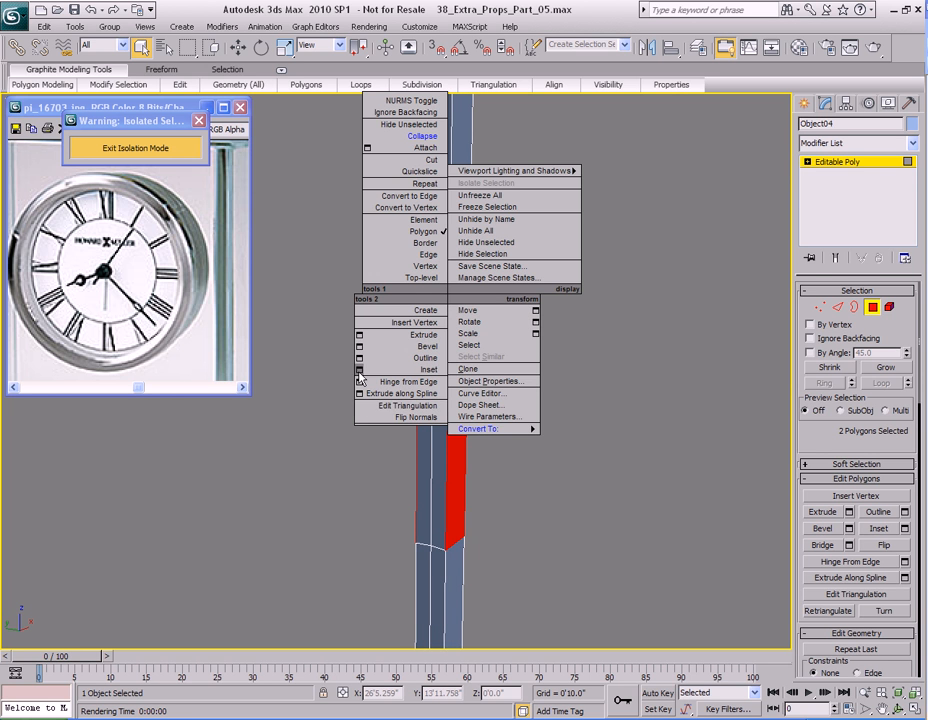
click(359, 334)
drag(412, 368, 640, 297)
alt+middle_drag(522, 331, 508, 367)
drag(760, 341, 756, 279)
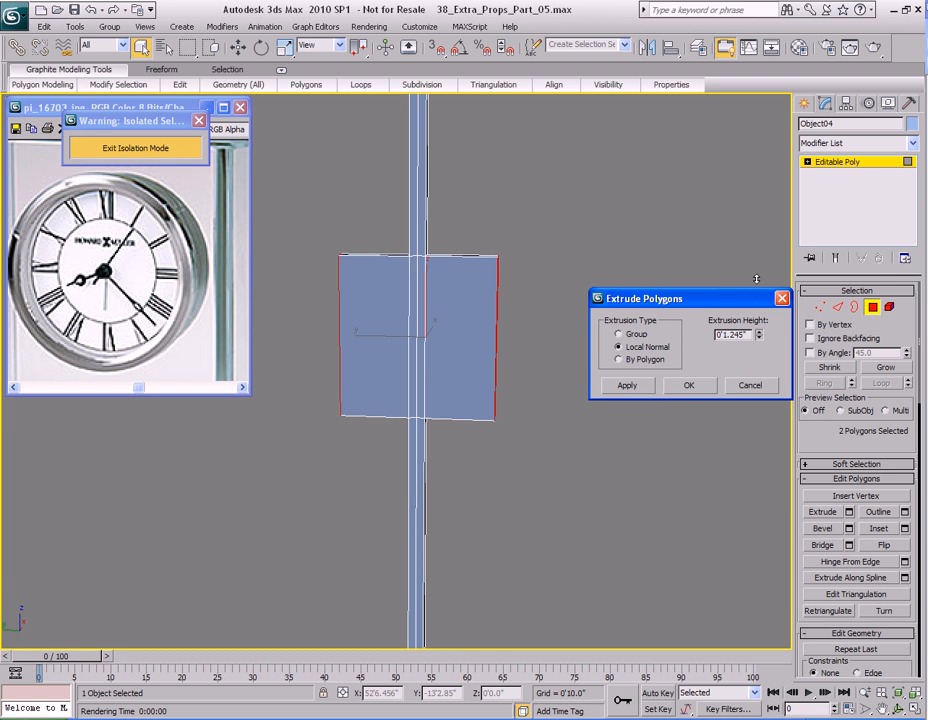
click(685, 386)
- Taper the top of the extruded block by scaling its two upper outer edges in Y to about 60% and adjusting their height
scroll(565, 414, up, 3)
middle_drag(524, 404, 551, 408)
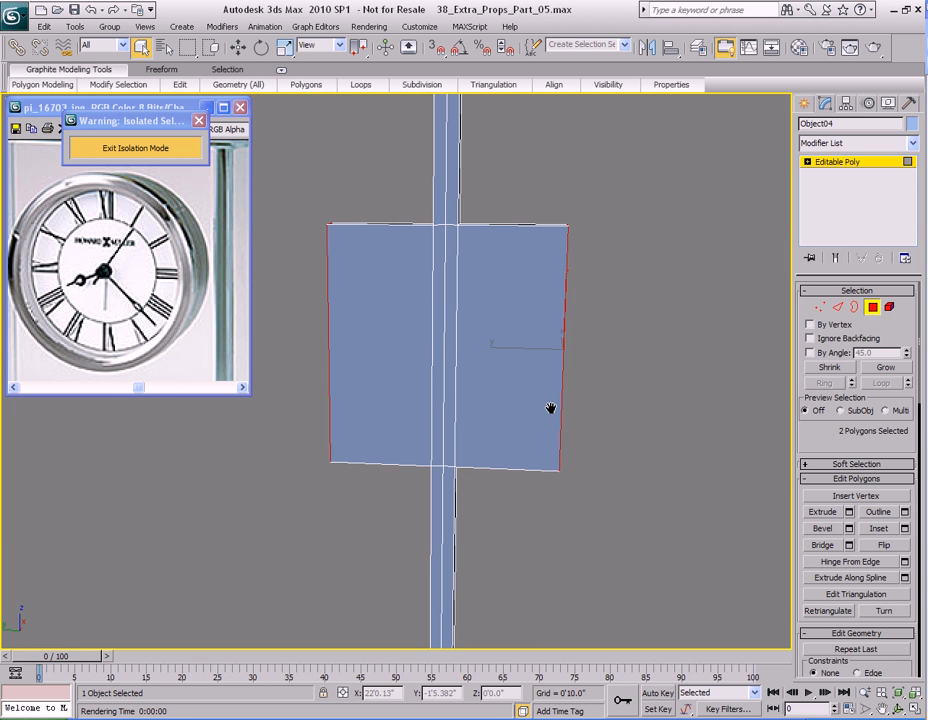
mouse_move(487, 375)
alt+middle_down()
mouse_move(483, 402)
mouse_move(514, 423)
mouse_move(527, 367)
mouse_move(433, 402)
mouse_move(497, 385)
alt+middle_up()
key(2)
click(527, 367)
alt+middle_drag(371, 313, 574, 368)
key(w)
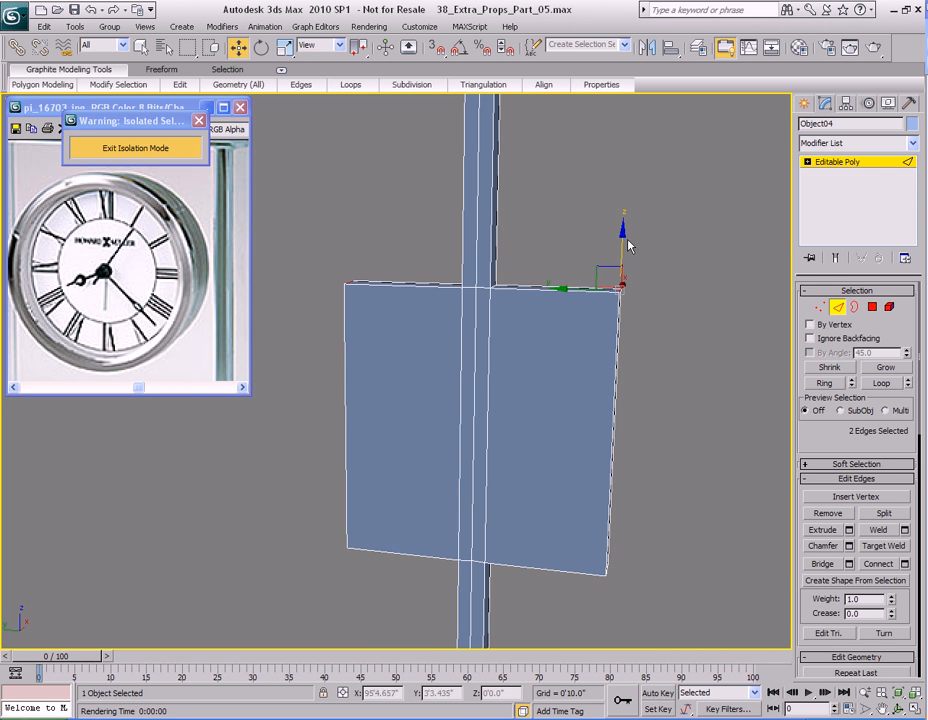
drag(622, 228, 578, 339)
key(r)
drag(538, 387, 505, 389)
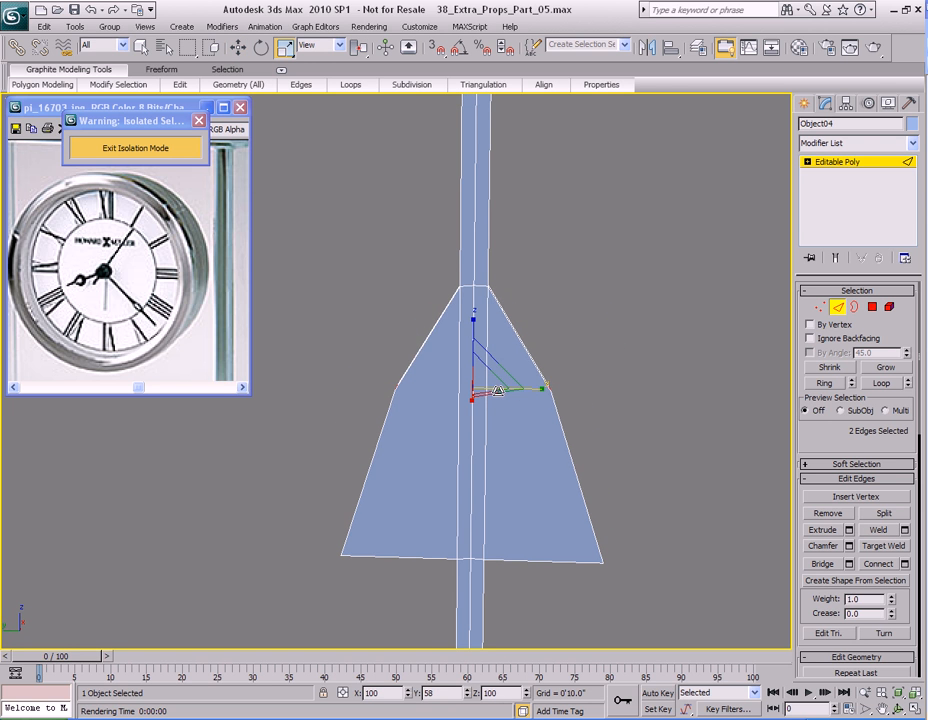
key(w)
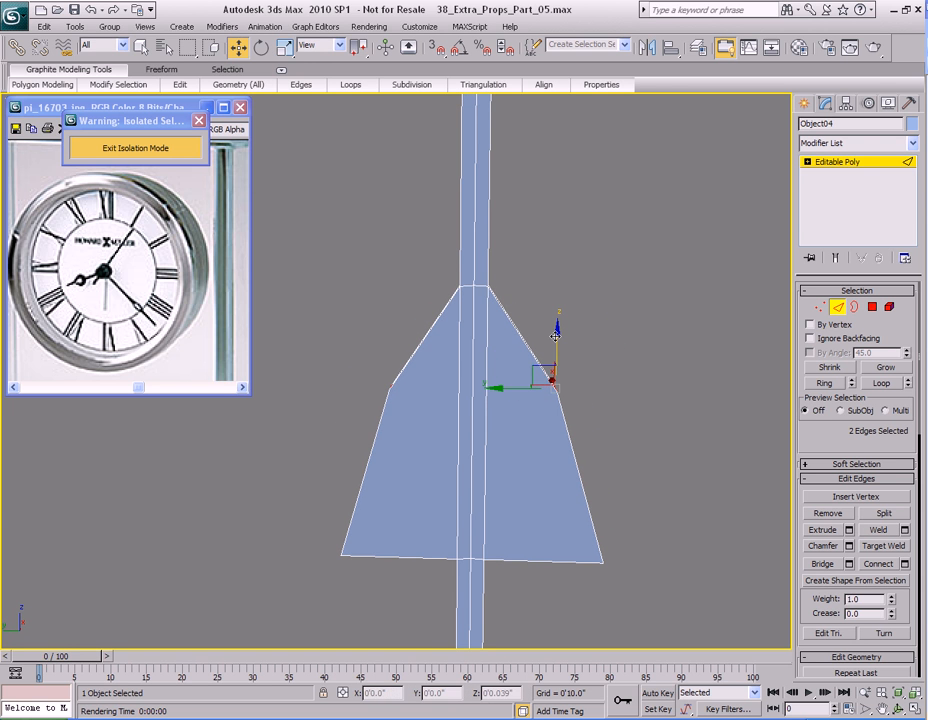
drag(555, 336, 558, 293)
key(q)
- Taper the block's bottom by scaling its two lower outer edges inward in Y and raising them about 0'0.253"
alt+middle_drag(580, 397, 545, 423)
mouse_move(608, 414)
alt+middle_down()
mouse_move(592, 400)
mouse_move(603, 404)
alt+middle_up()
click(604, 372)
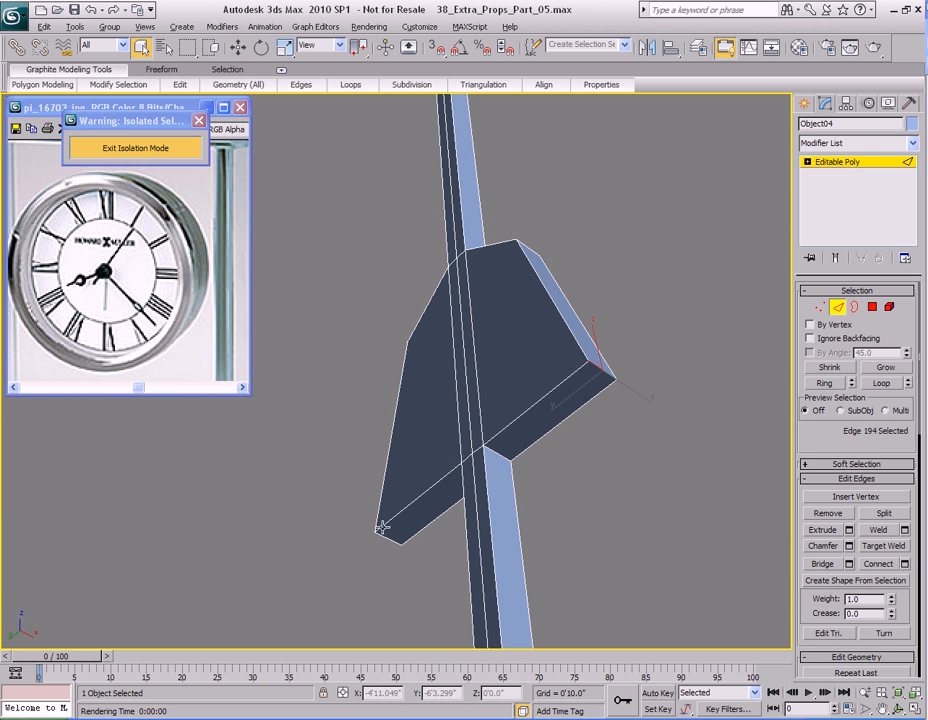
alt+middle_drag(391, 539, 524, 521)
alt+middle_drag(376, 466, 389, 492)
key(r)
alt+middle_drag(507, 526, 475, 525)
drag(539, 501, 489, 501)
alt+middle_drag(532, 537, 543, 501)
key(w)
drag(543, 458, 545, 437)
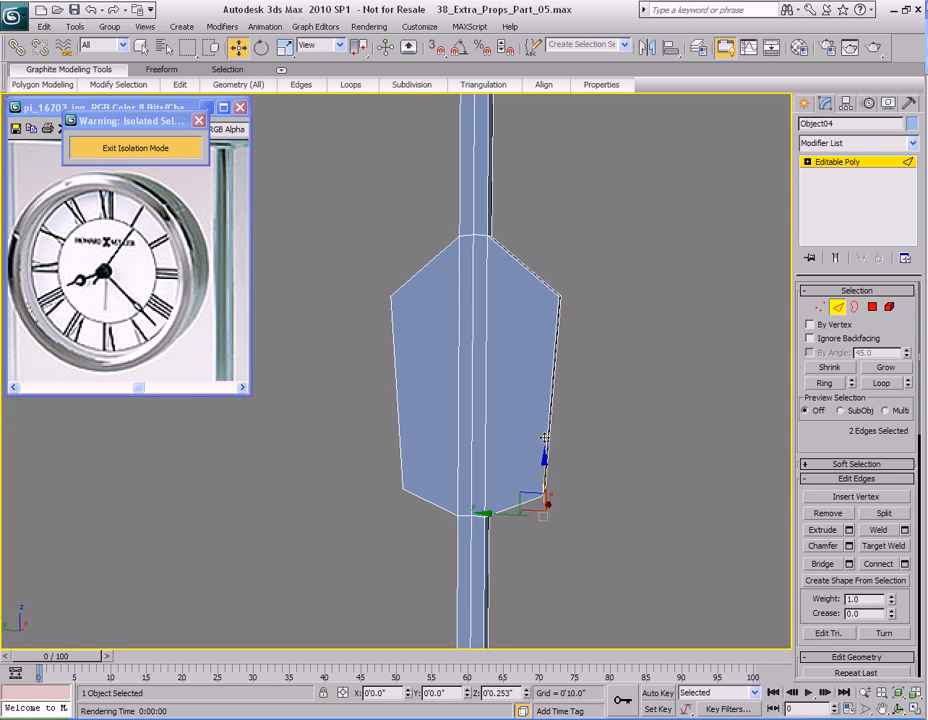
key(q)
- Connect the lengthwise edges on both outer sides of the tapered block with 1 segment
alt+middle_drag(563, 422, 390, 404)
ctrl+drag(377, 397, 430, 408)
alt+middle_drag(430, 412, 435, 402)
right_click(466, 312)
click(462, 377)
click(455, 344)
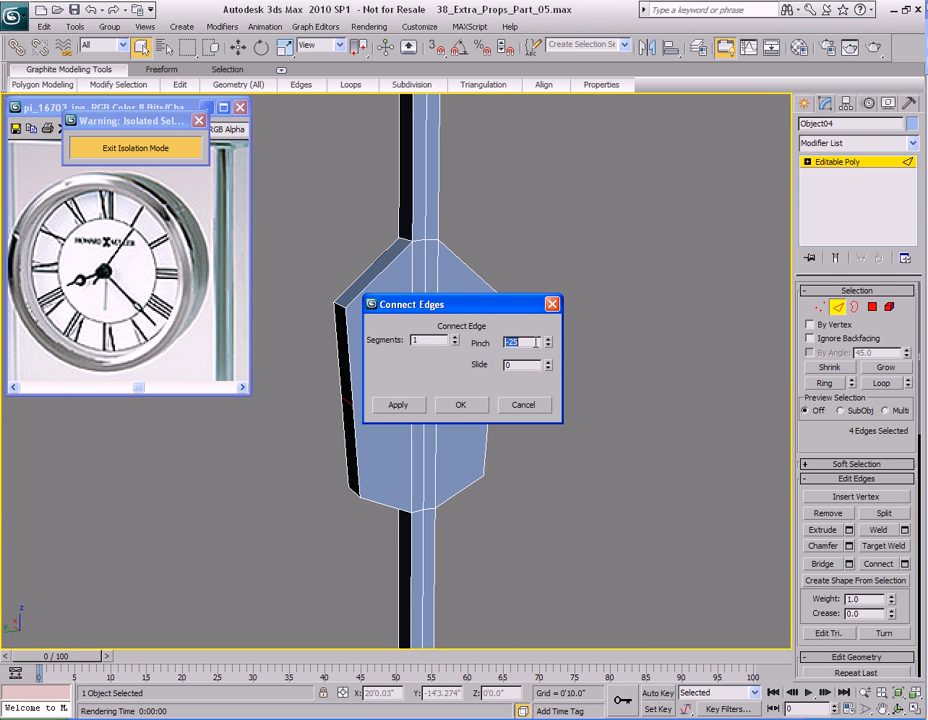
click(460, 404)
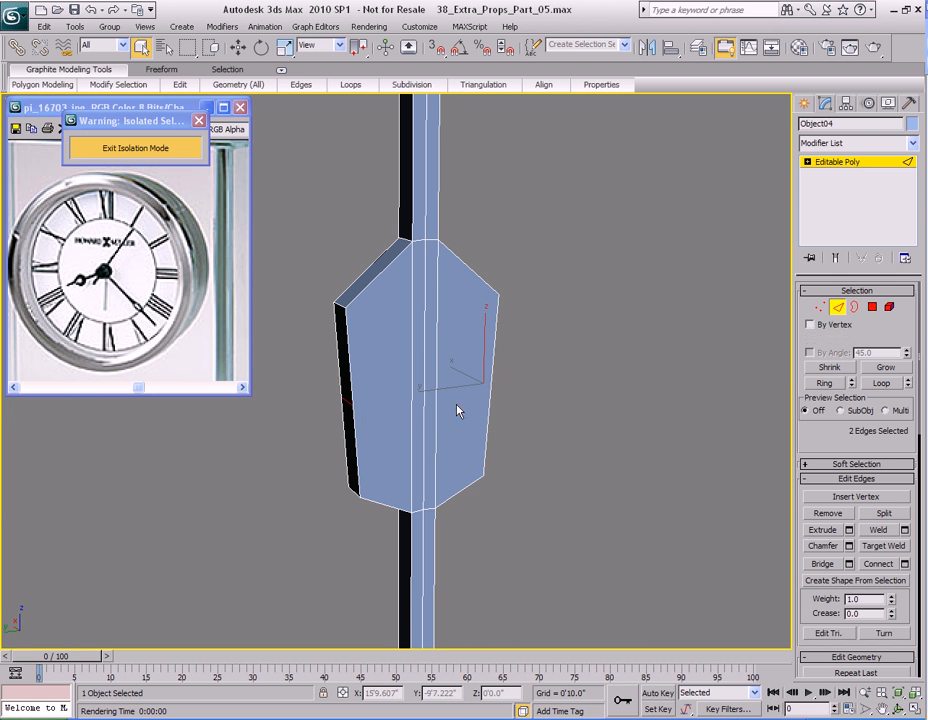
- Widen the block's middle by scaling its two new outer edges outward in Y and lowering them about 0'0.267"
mouse_move(476, 408)
alt+middle_down()
mouse_move(470, 421)
mouse_move(460, 408)
alt+middle_up()
key(r)
drag(489, 384, 528, 383)
key(w)
drag(562, 325, 556, 354)
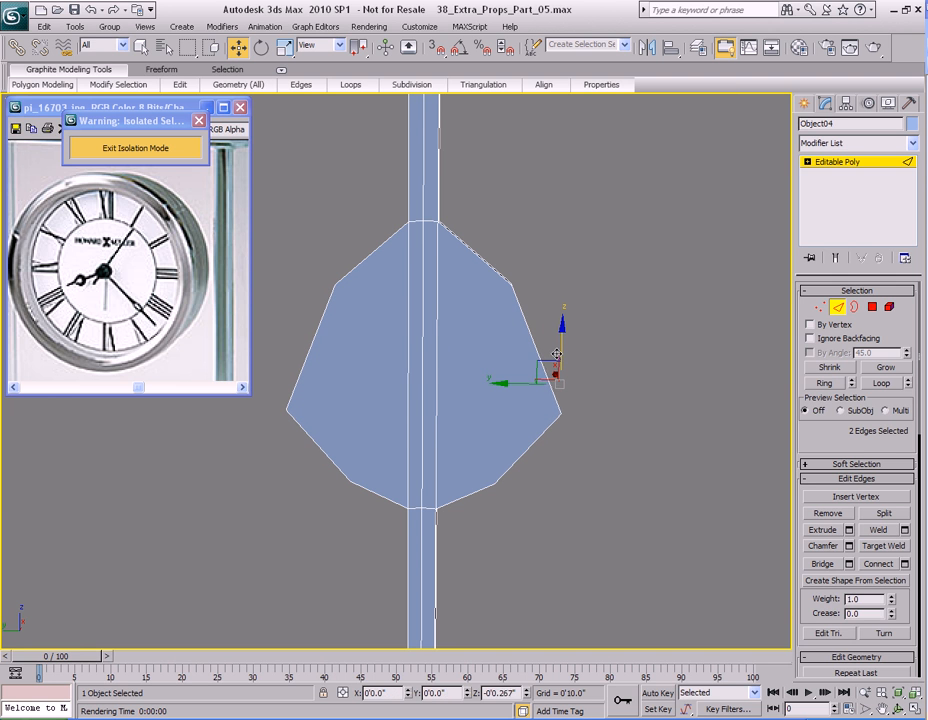
key(r)
drag(480, 420, 485, 409)
middle_drag(463, 378, 506, 366)
key(w)
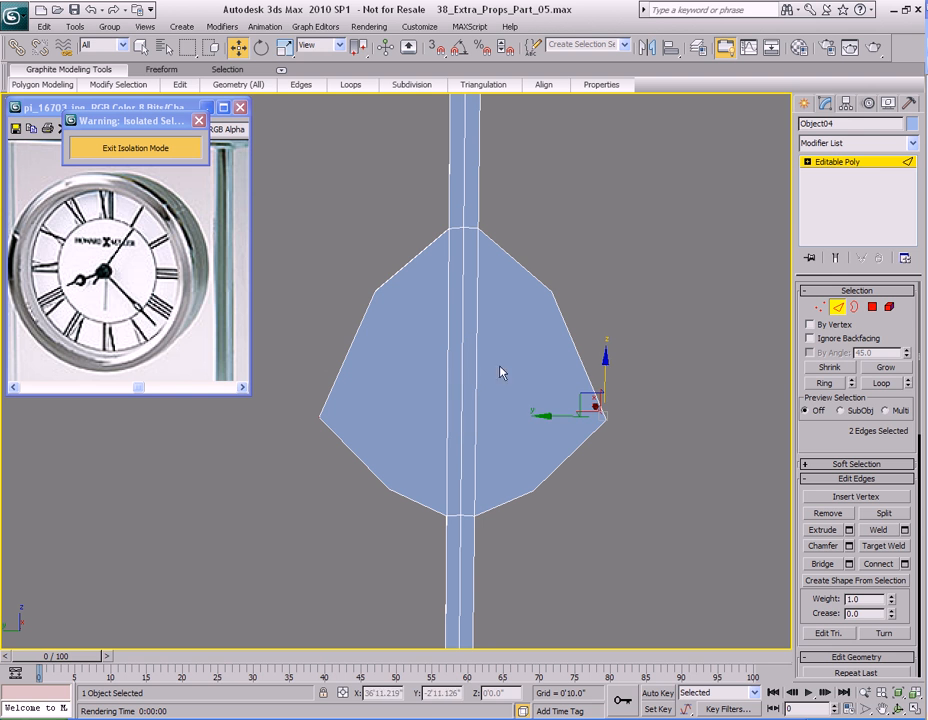
- Narrow the block's upper part by scaling its two upper outer edges inward in Y
alt+middle_drag(596, 398, 555, 364)
key(q)
click(532, 343)
alt+middle_drag(440, 350, 487, 344)
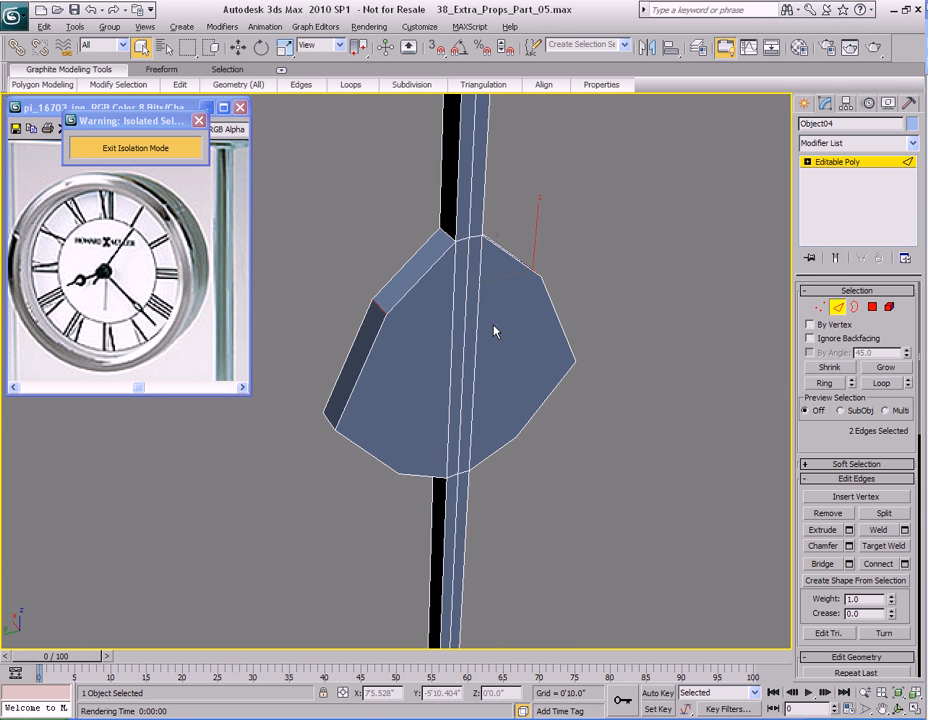
alt+middle_drag(388, 314, 503, 315)
key(r)
drag(529, 294, 497, 294)
drag(491, 293, 511, 316)
mouse_move(511, 316)
alt+middle_down()
mouse_move(534, 342)
mouse_move(490, 365)
mouse_move(470, 352)
mouse_move(425, 358)
mouse_move(437, 348)
mouse_move(412, 343)
alt+middle_up()
- Chamfer the two upper outer edges of the block by 0'0.37" with 2 segments
key(q)
right_click(456, 276)
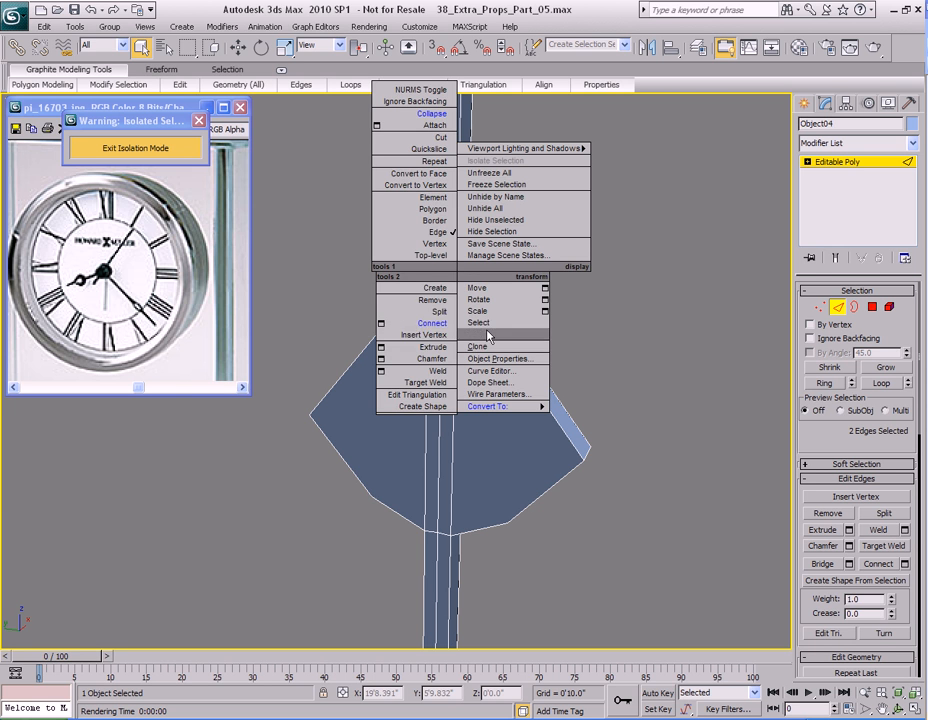
click(380, 358)
drag(472, 335, 671, 278)
mouse_move(627, 306)
mouse_down()
mouse_move(632, 196)
mouse_move(616, 286)
mouse_up()
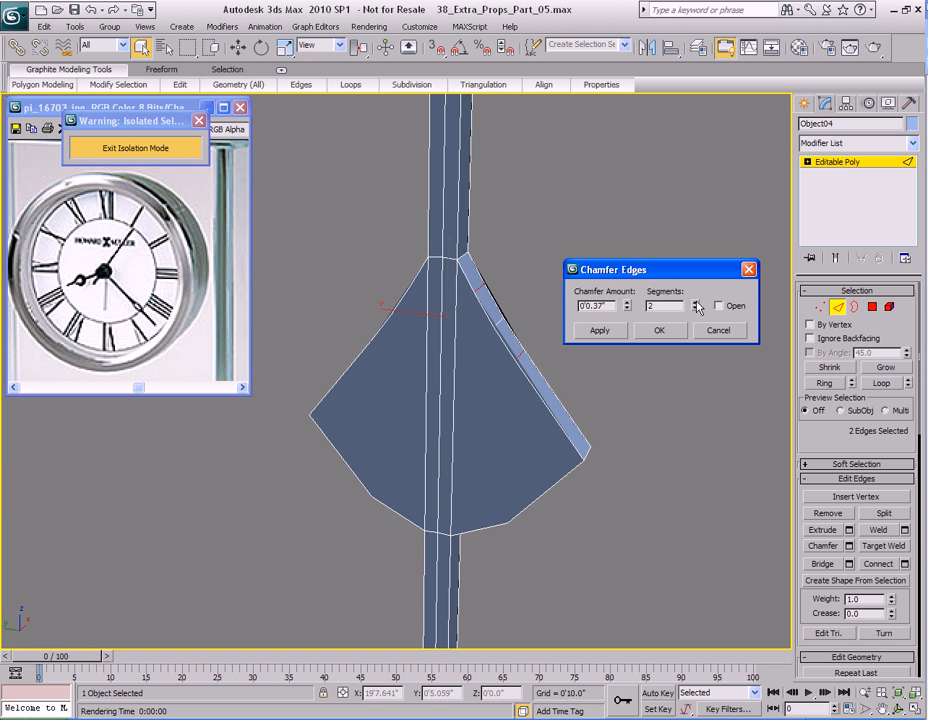
click(659, 330)
- Chamfer the two outer edges at the block's widest point by about 0'0.89" with 4 segments to round the teardrop
alt+middle_drag(576, 353, 365, 405)
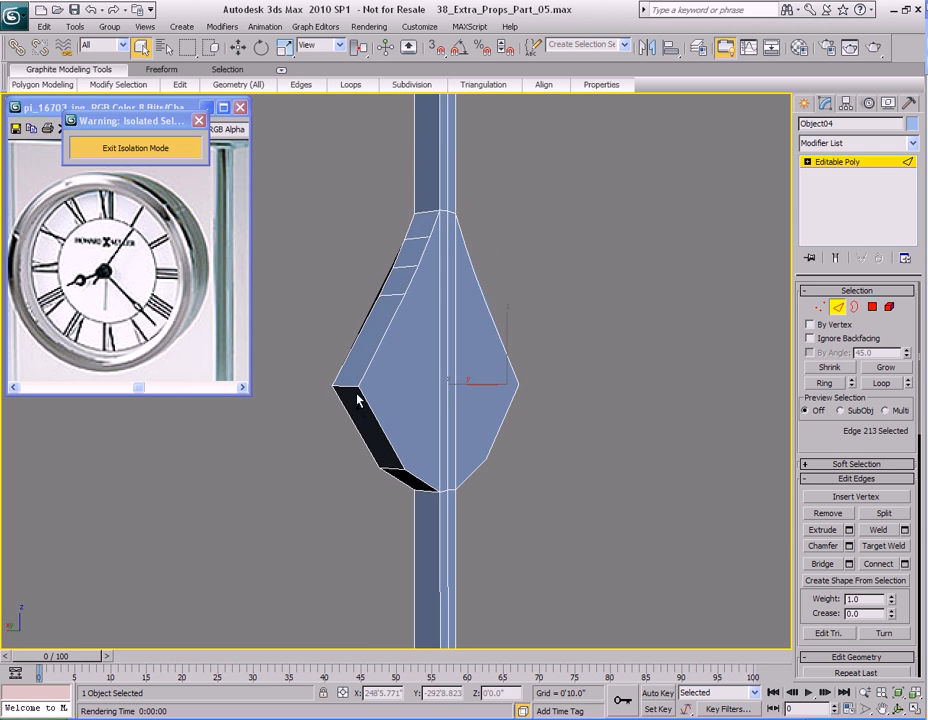
key(f)
right_click(458, 298)
click(445, 387)
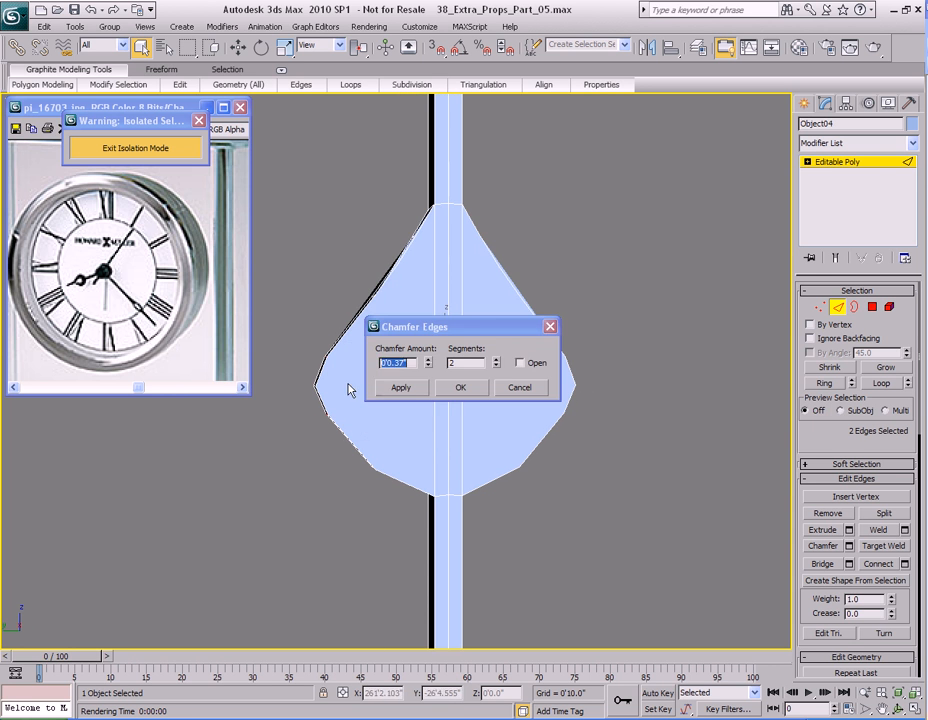
drag(476, 339, 565, 332)
alt+middle_drag(405, 335, 466, 335)
drag(565, 352, 564, 324)
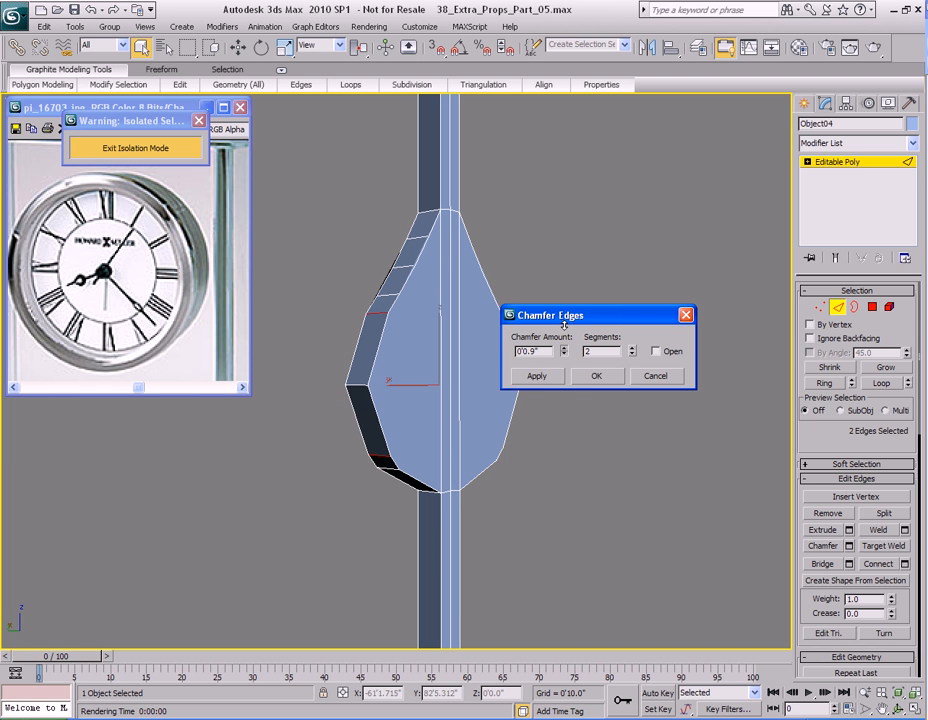
drag(636, 356, 633, 351)
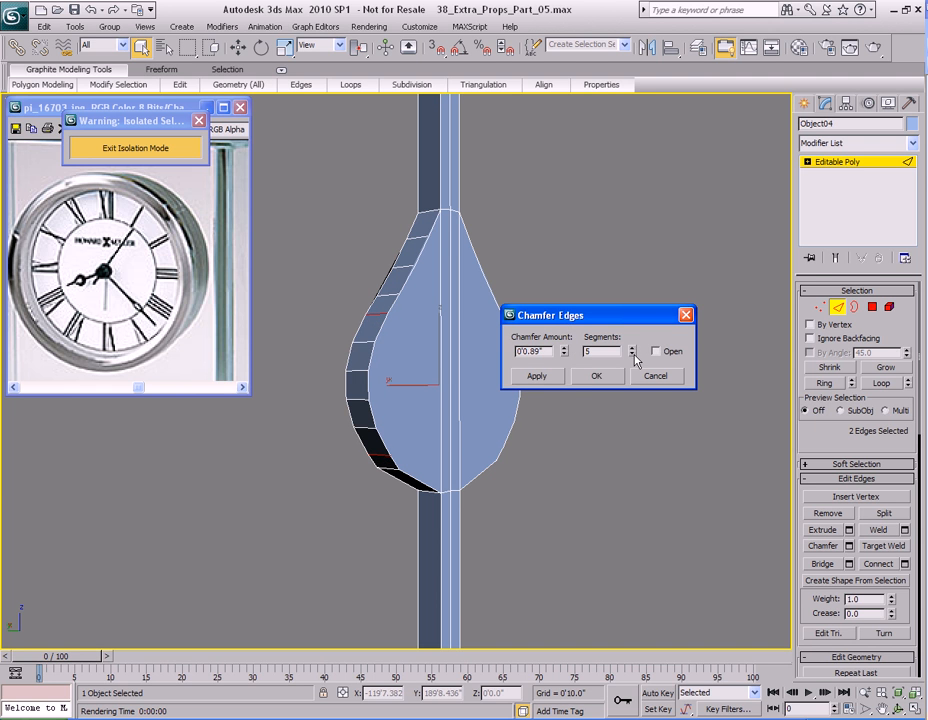
click(634, 356)
drag(565, 360, 563, 357)
click(594, 377)
alt+middle_drag(528, 377, 450, 375)
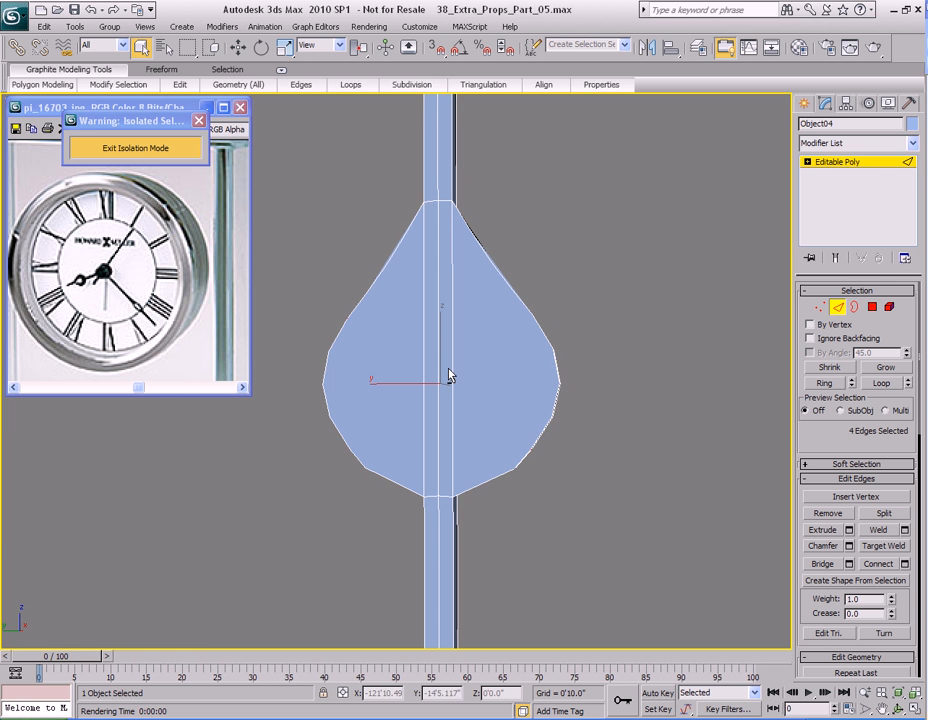
- Remove the central lengthwise edge from the teardrop's front and back faces
mouse_move(507, 366)
alt+middle_down()
mouse_move(501, 385)
mouse_move(501, 377)
mouse_move(489, 384)
mouse_move(532, 390)
alt+middle_up()
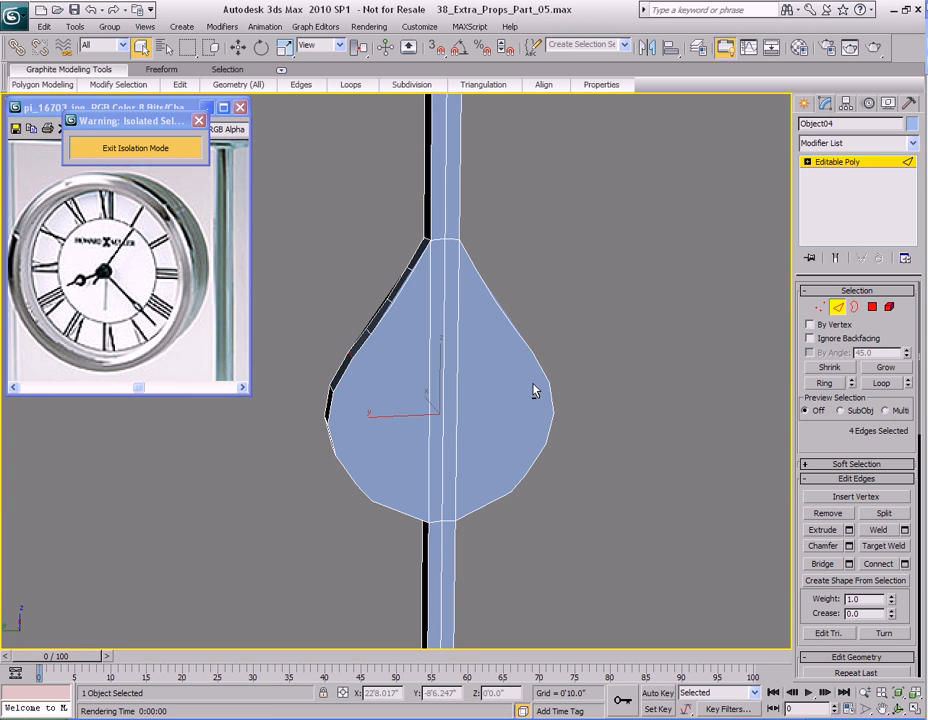
scroll(493, 346, up, 3)
mouse_move(481, 338)
alt+middle_down()
mouse_move(493, 346)
mouse_move(468, 336)
mouse_move(509, 344)
mouse_move(445, 320)
alt+middle_up()
key(2)
key(2)
click(447, 317)
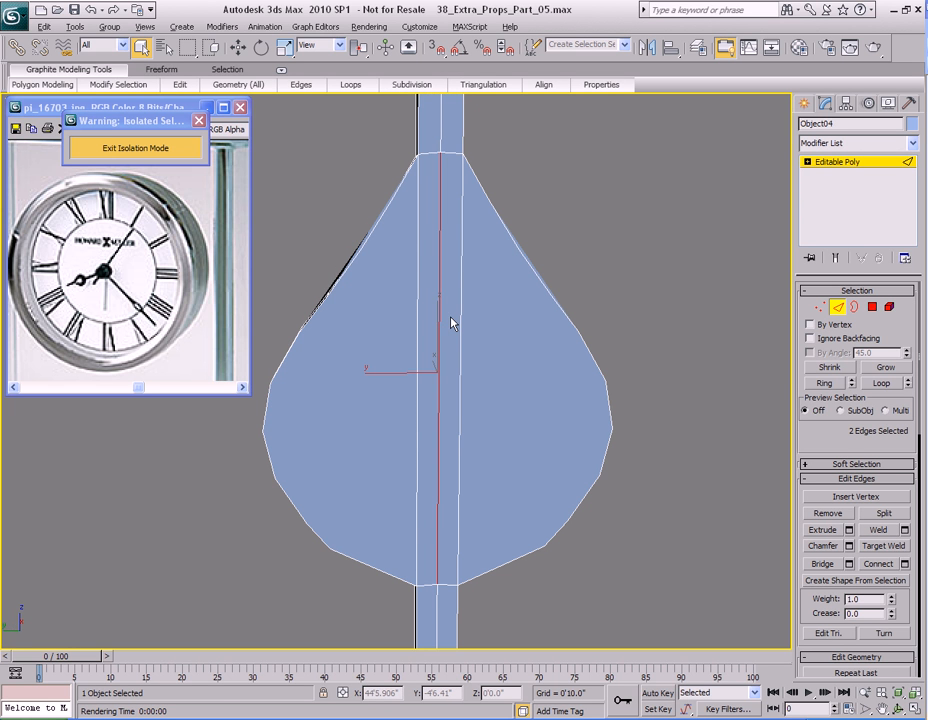
click(451, 320)
middle_drag(468, 354, 472, 322)
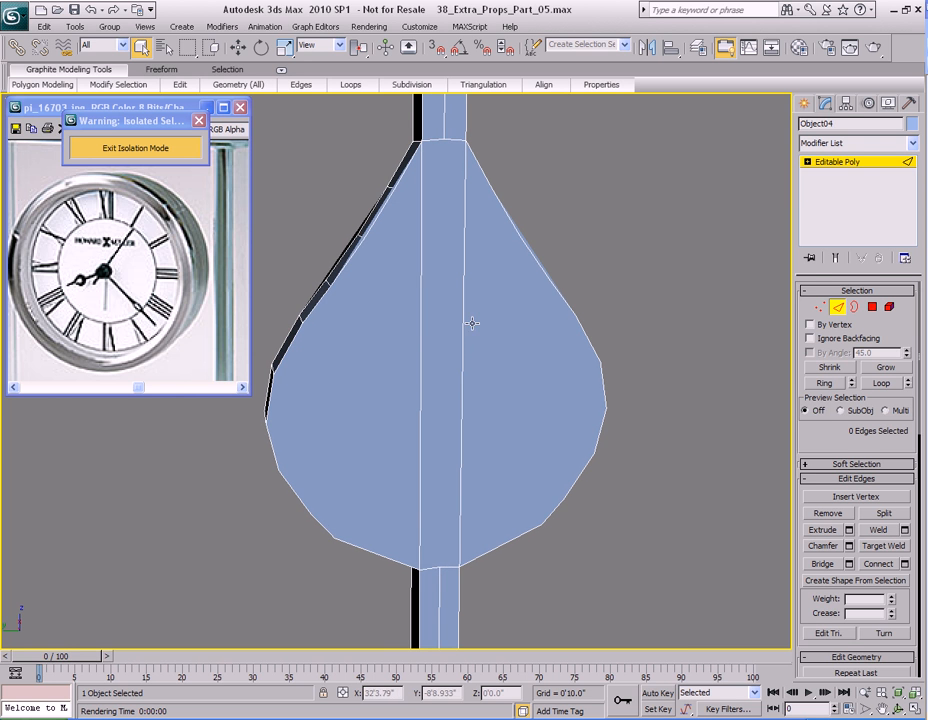
- Remove the two remaining lengthwise edges on each flat side of the teardrop
click(415, 320)
ctrl+click(465, 322)
key(alt+x)
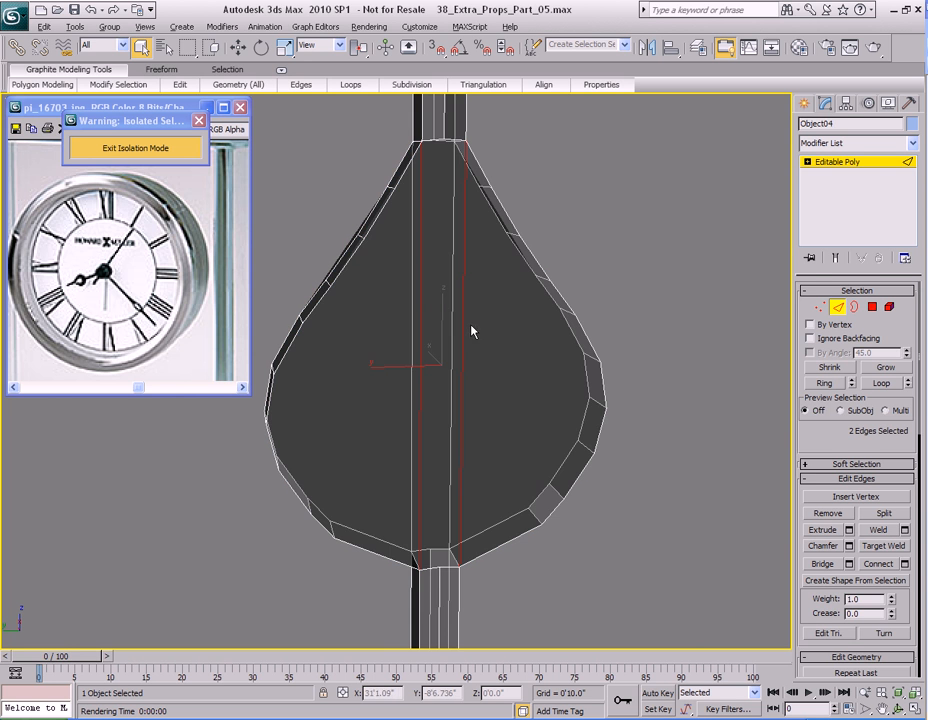
key(alt+r)
key(alt+x)
key(BackSpace)
- Retriangulate all polygons of the second hand and clear the selection
alt+middle_drag(480, 369, 439, 377)
key(4)
key(ctrl+a)
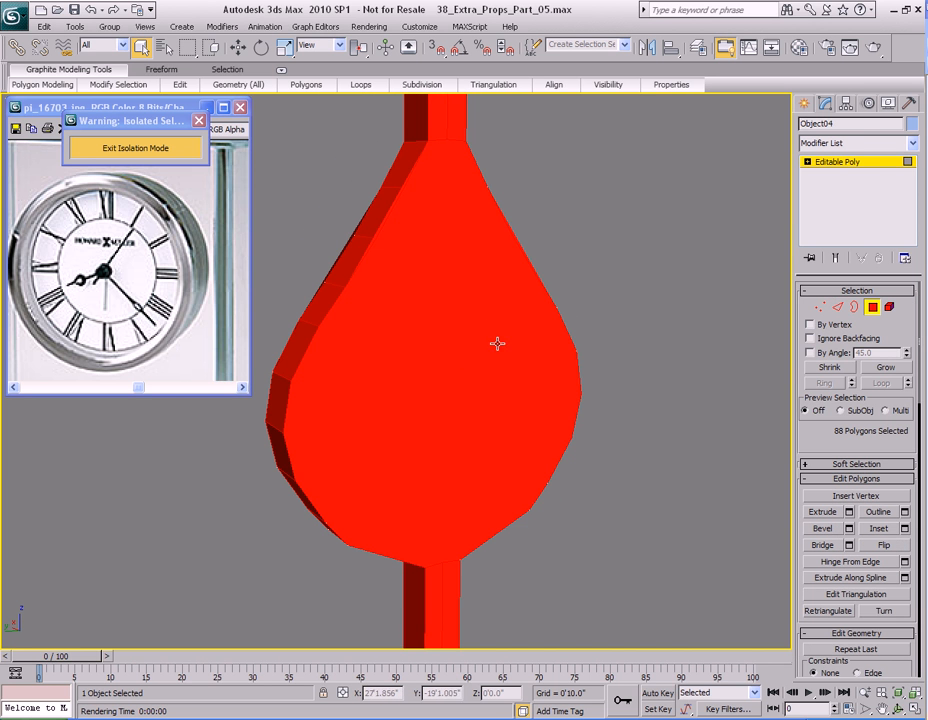
mouse_move(493, 85)
click(572, 326)
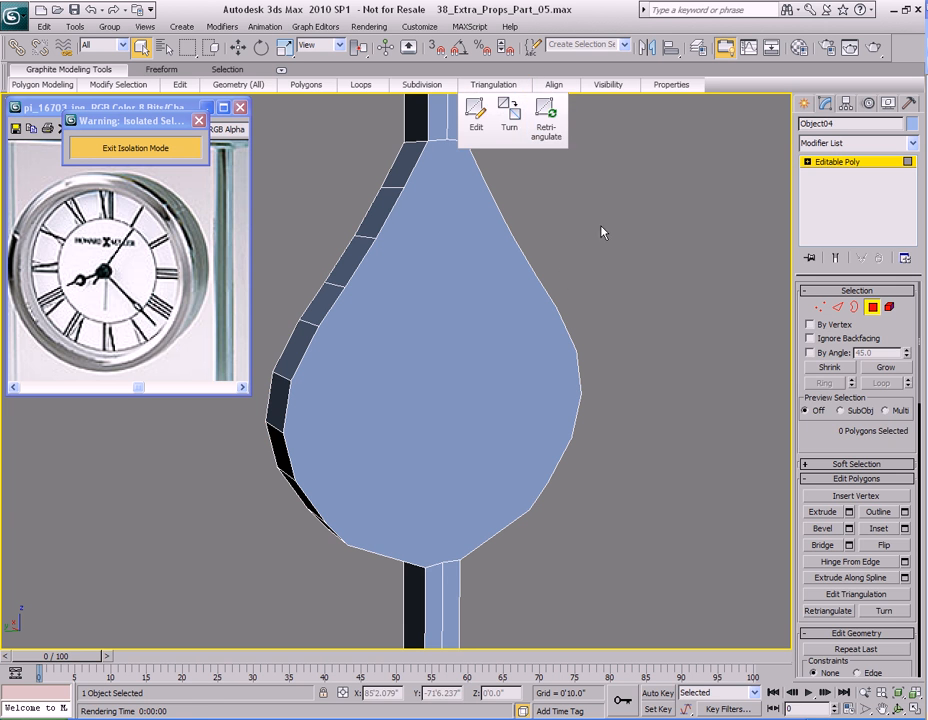
- Inset the teardrop's front and back polygons as a group by 0'0.173"
key(4)
key(4)
click(453, 296)
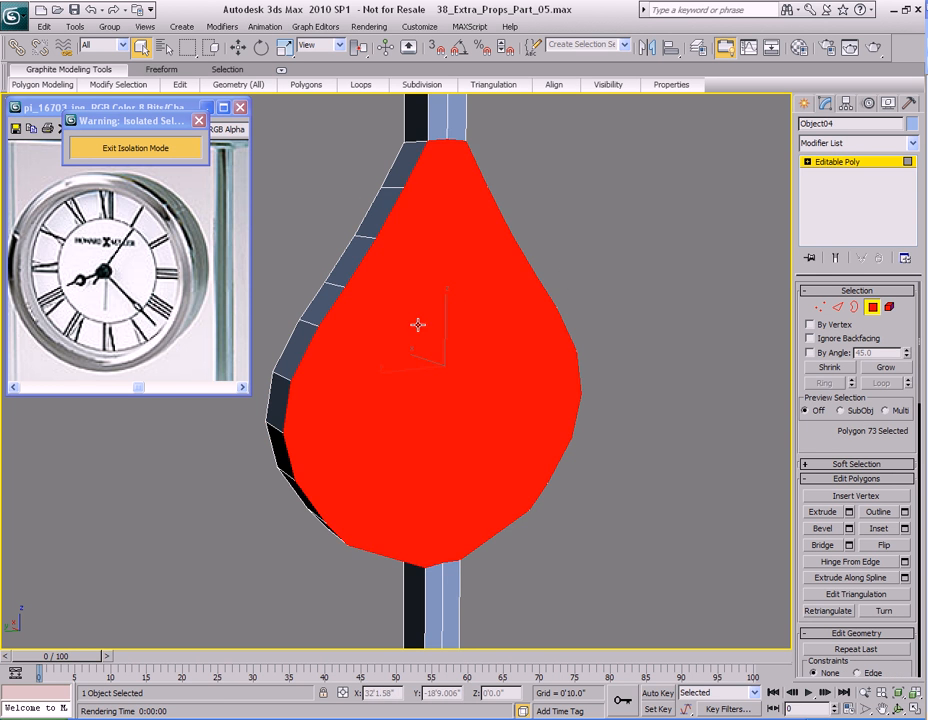
alt+middle_drag(453, 296, 525, 348)
ctrl+click(356, 335)
alt+middle_drag(356, 335, 456, 327)
right_click(460, 272)
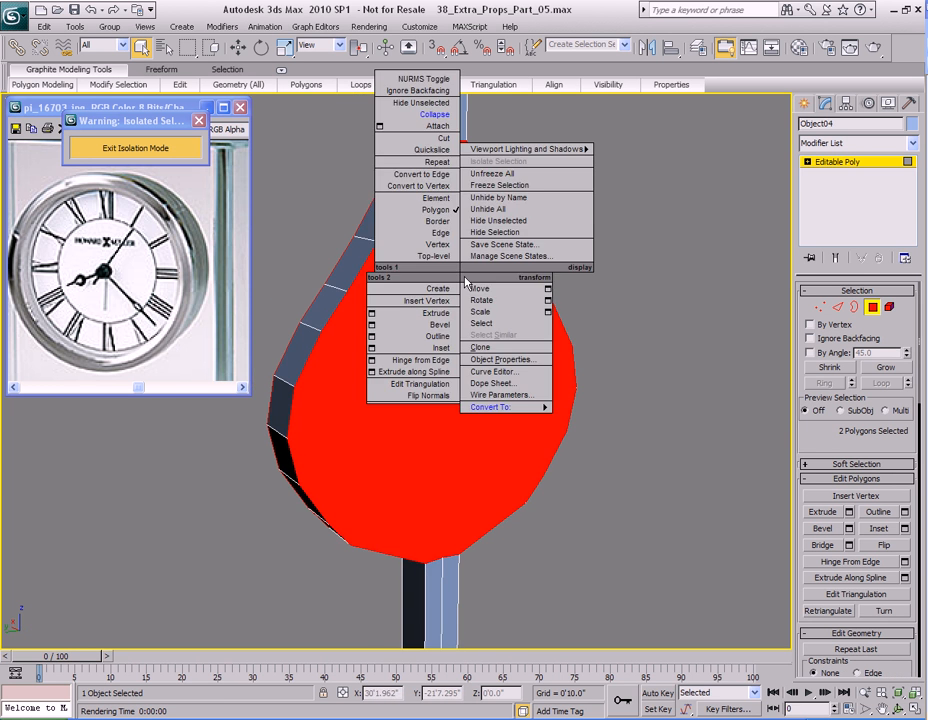
click(372, 348)
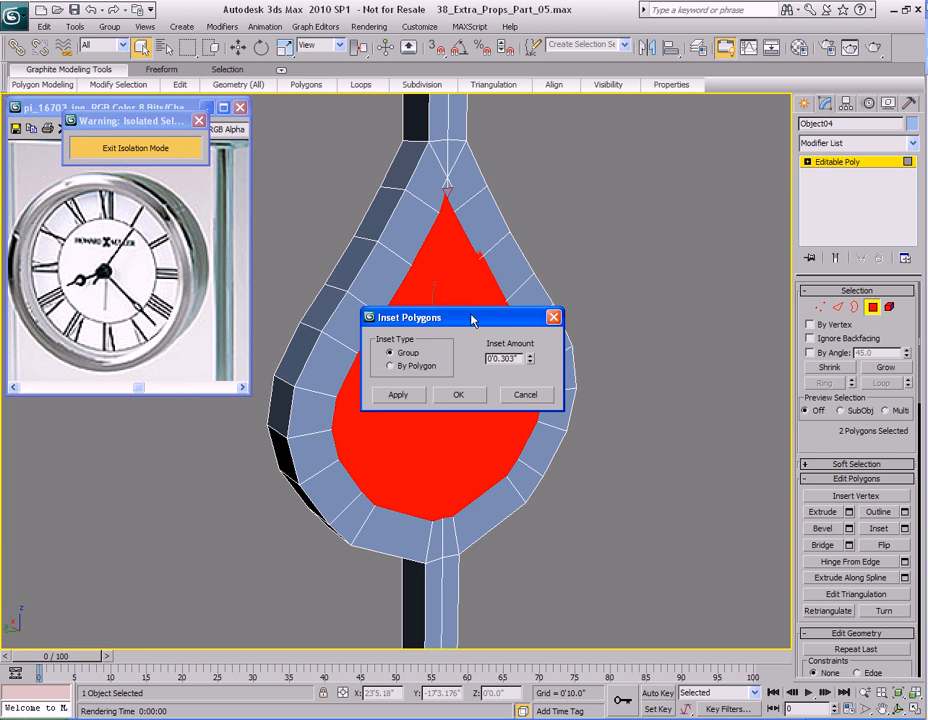
drag(474, 318, 663, 241)
click(608, 288)
drag(725, 283, 719, 289)
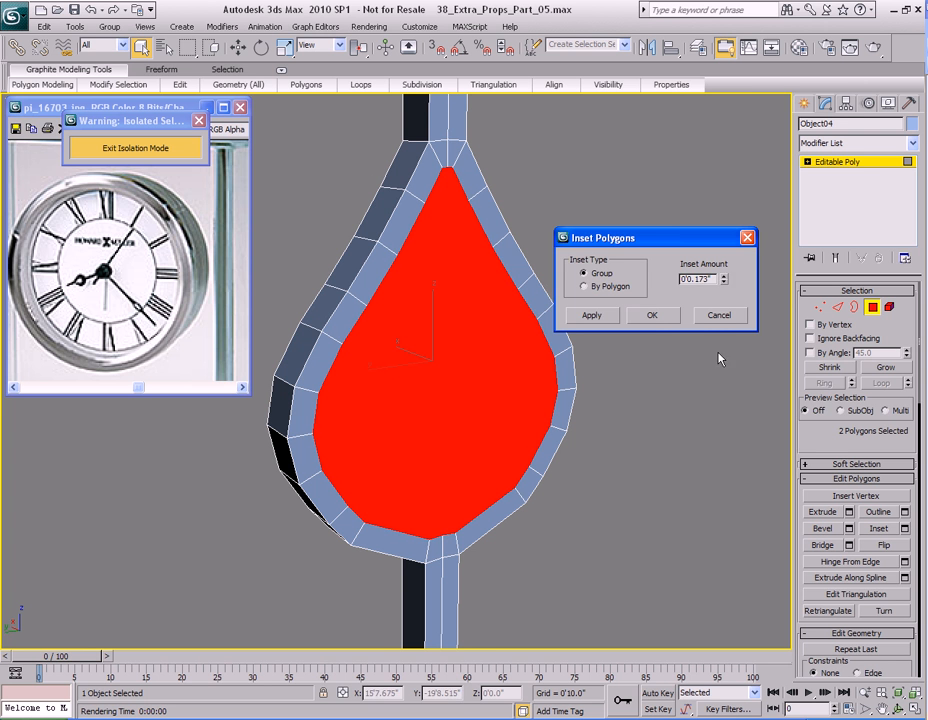
click(657, 314)
- Scale the two inset polygons to about 78% in Y and Z
alt+middle_drag(540, 292, 489, 279)
key(r)
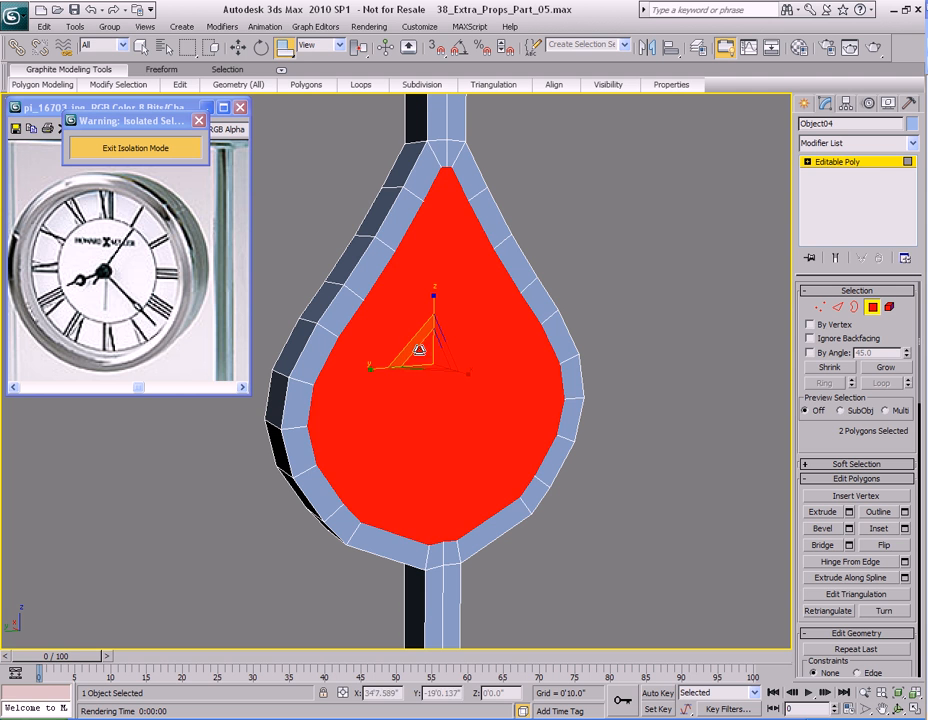
drag(418, 341, 402, 352)
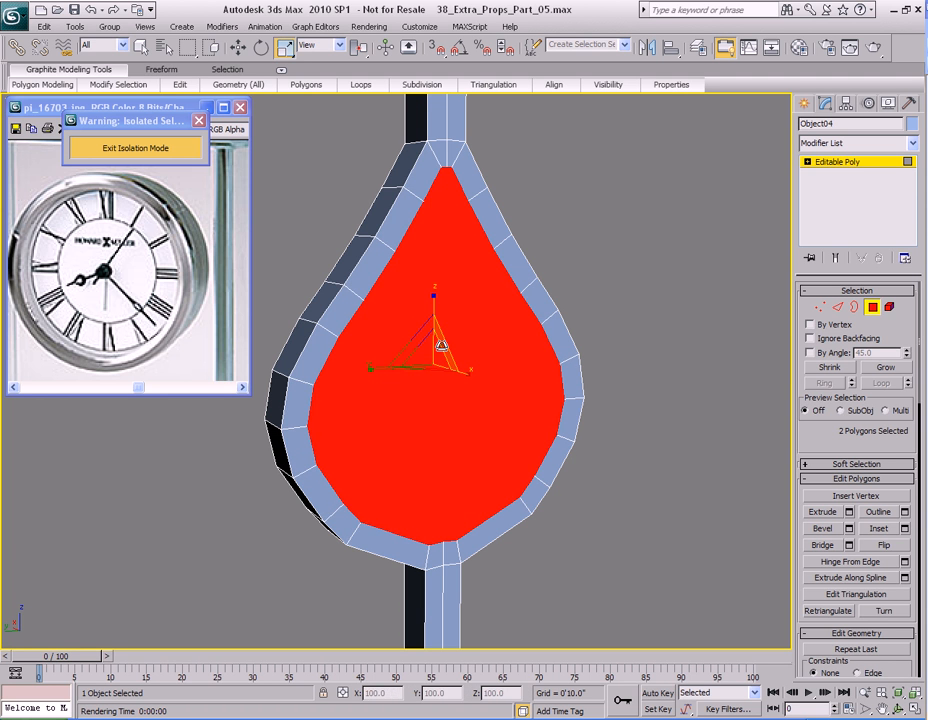
drag(416, 338, 435, 346)
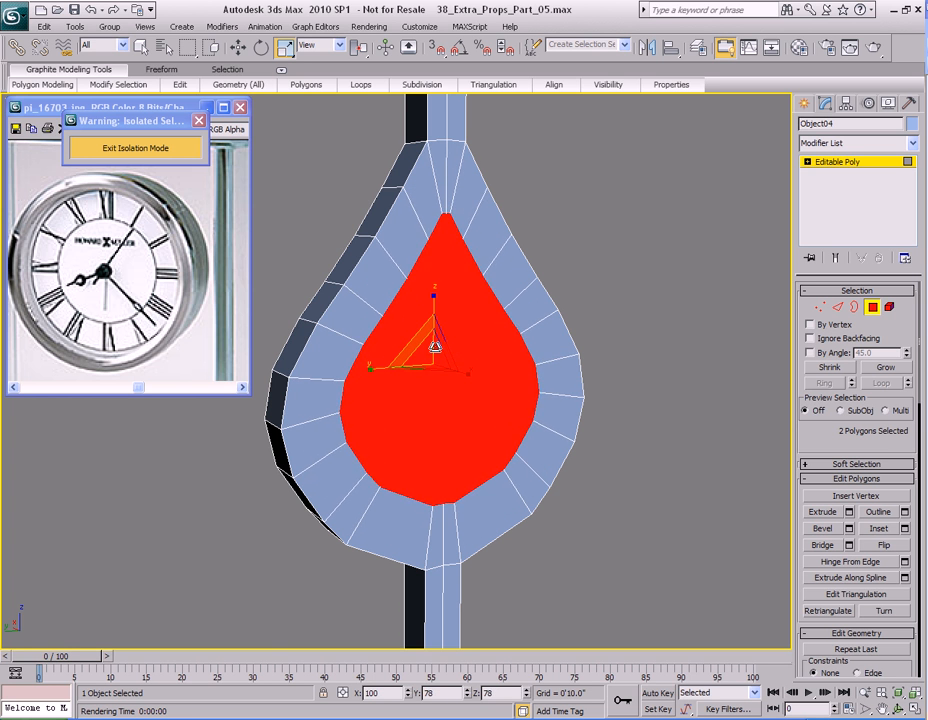
mouse_move(504, 332)
alt+middle_down()
mouse_move(474, 332)
mouse_move(478, 317)
alt+middle_up()
- Collapse the three vertices at the upper tip of the front inset polygon into one
key(q)
scroll(478, 317, up, 2)
mouse_move(476, 250)
middle_down()
mouse_move(451, 346)
mouse_move(453, 292)
mouse_move(444, 330)
mouse_move(441, 315)
middle_up()
scroll(451, 346, up, 2)
key(1)
scroll(437, 331, up, 3)
drag(422, 250, 480, 288)
right_click(488, 252)
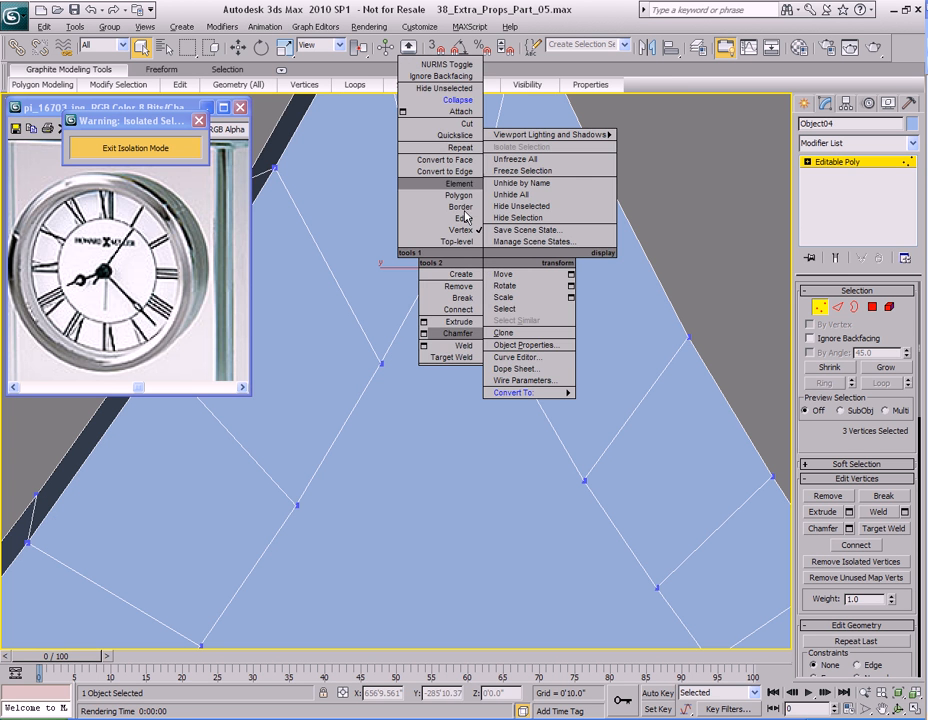
click(450, 103)
- Collapse the three tip vertices of the inset polygon on the teardrop's opposite side into one
alt+middle_drag(320, 315, 582, 329)
key(alt+x)
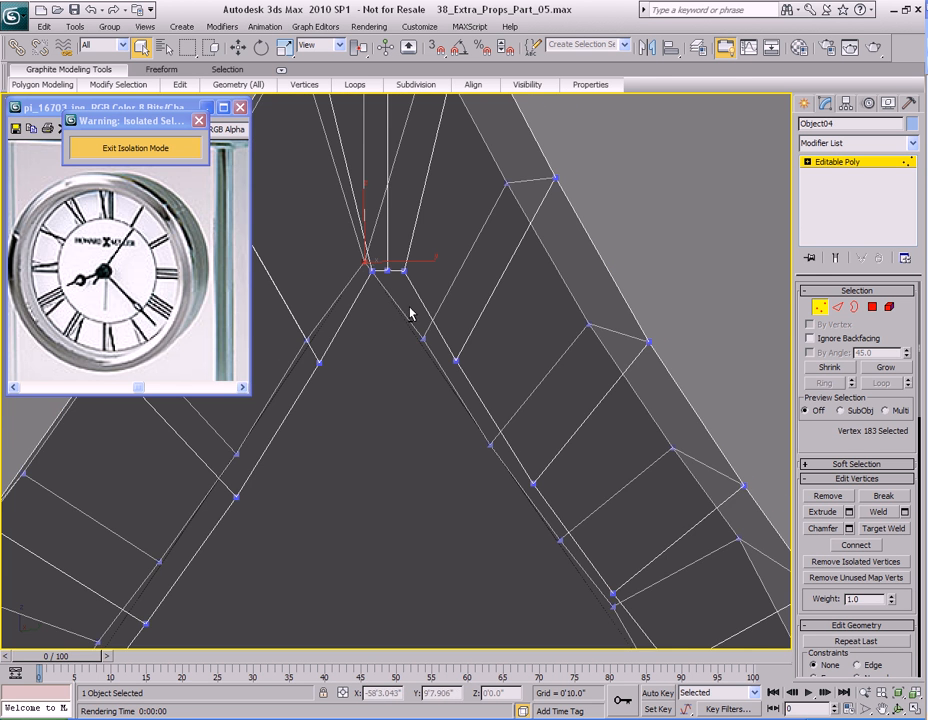
alt+middle_drag(437, 315, 407, 304)
key(alt+x)
right_click(470, 325)
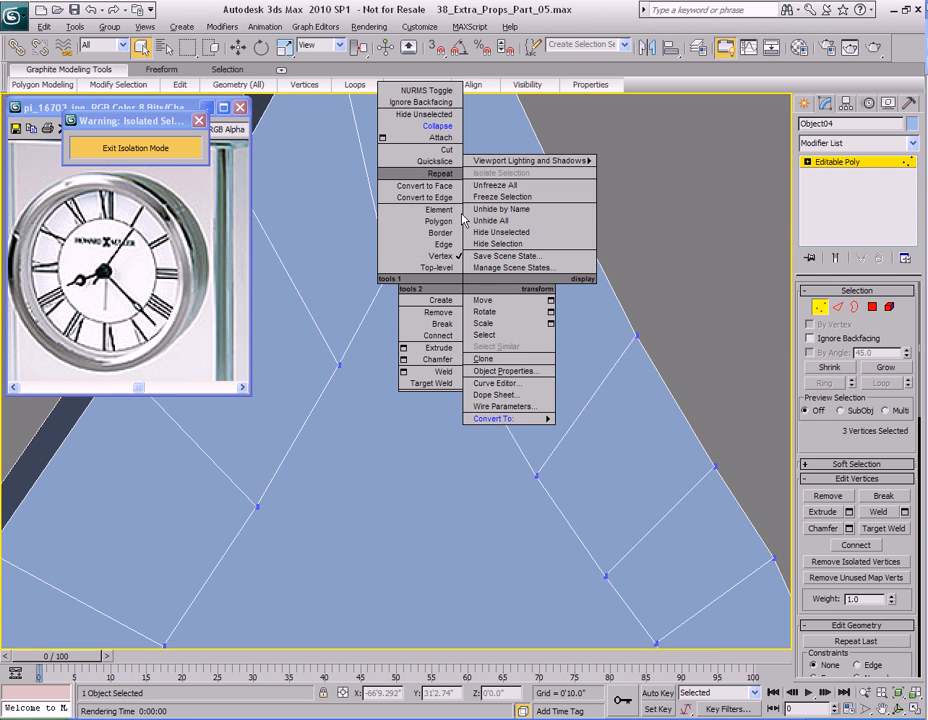
click(448, 130)
alt+middle_drag(602, 378, 372, 372)
- Raise the front and back tip vertices of the inset polygons together towards the shaft
scroll(461, 361, down, 3)
scroll(437, 389, up, 4)
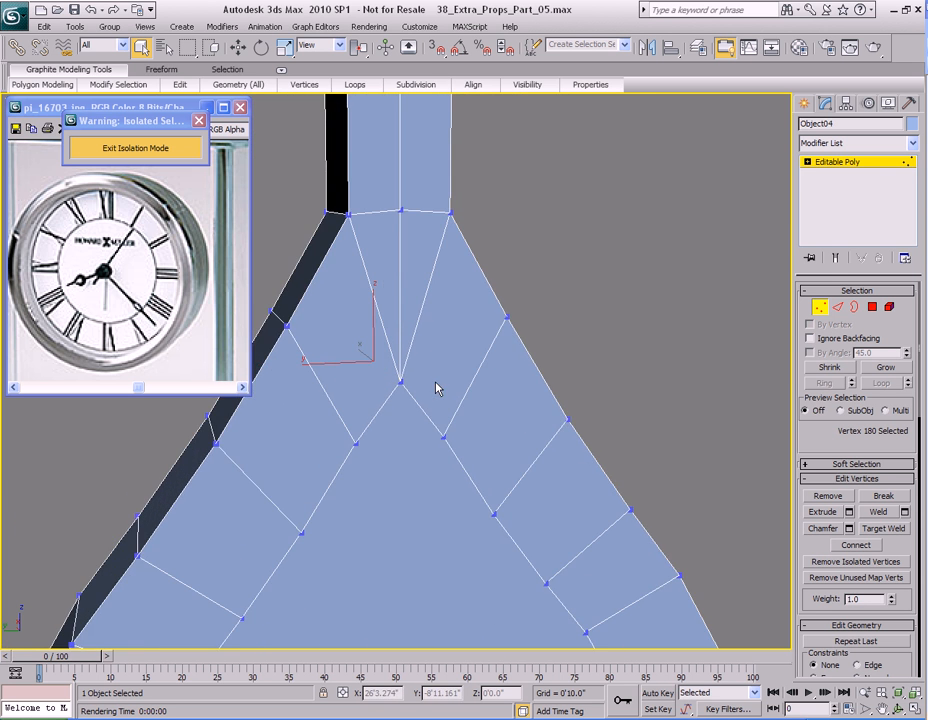
key(alt+x)
alt+middle_drag(435, 389, 348, 345)
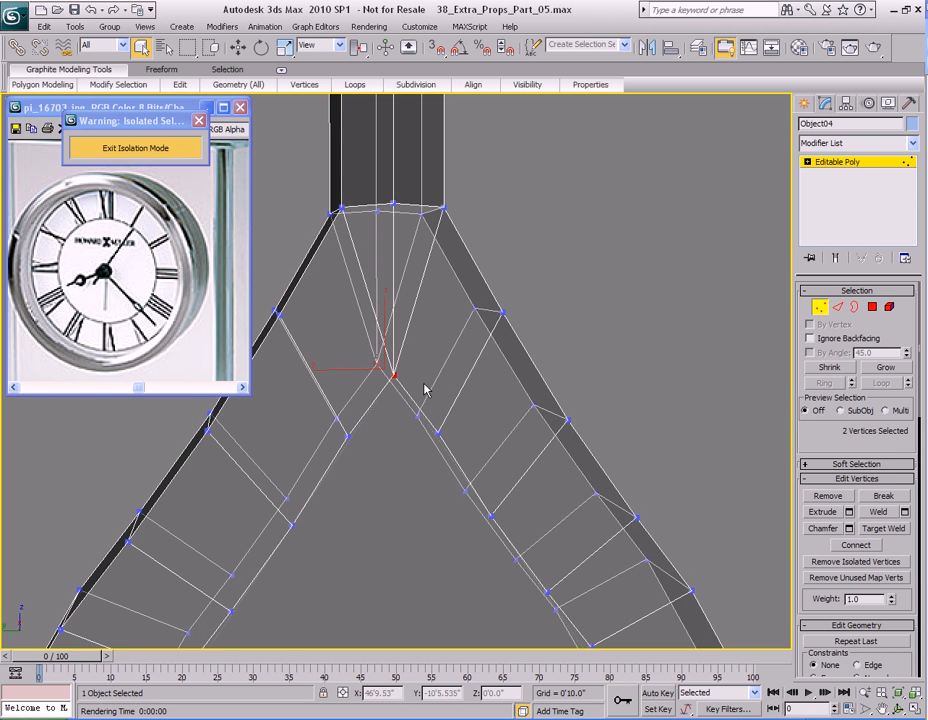
key(alt+x)
alt+middle_drag(458, 386, 415, 332)
key(w)
drag(382, 312, 374, 281)
- Bridge the front and back inset polygons to open a teardrop-shaped hole through the hand, and leave polygon editing
scroll(441, 441, down, 4)
scroll(441, 441, down, 4)
middle_drag(441, 441, 393, 379)
key(q)
key(4)
right_click(449, 345)
click(611, 357)
mouse_move(306, 84)
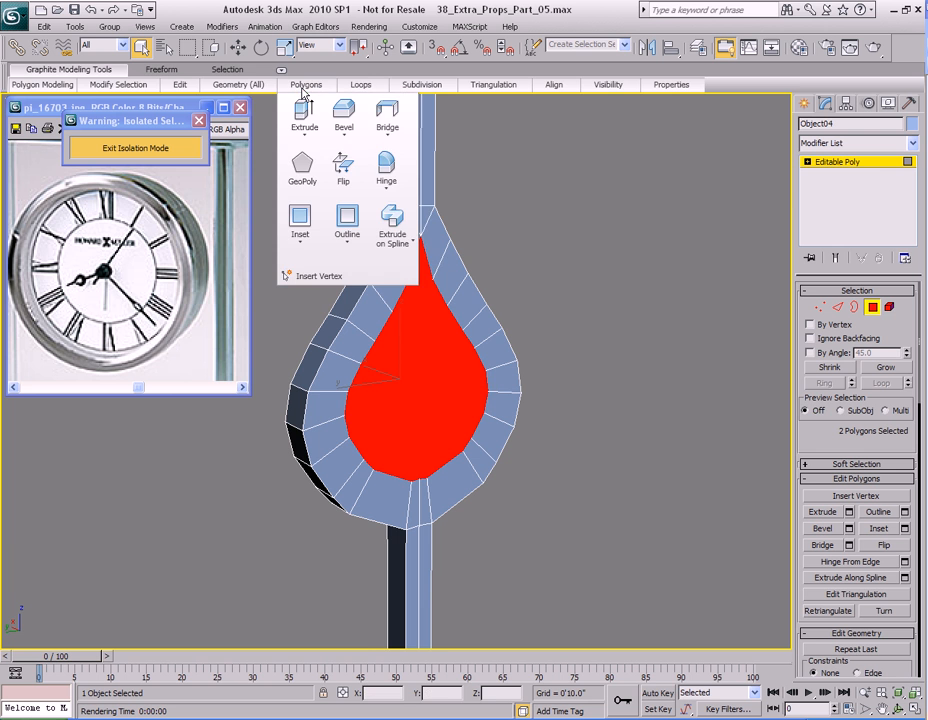
click(387, 112)
click(541, 258)
alt+middle_drag(552, 306, 529, 315)
key(4)
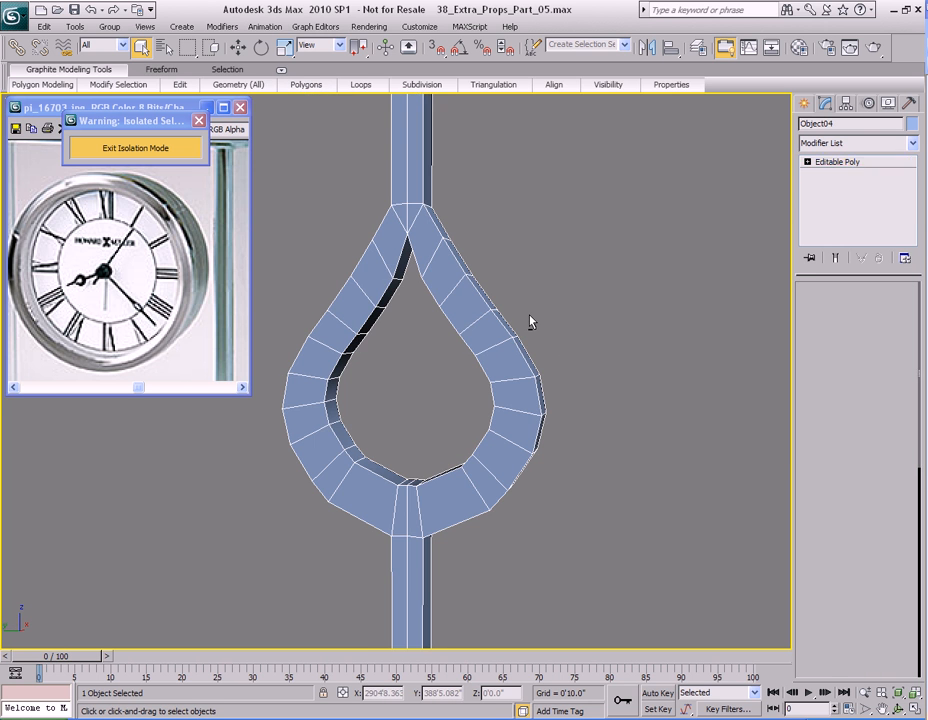
- Test-render the second hand in the perspective view and exit isolation mode
scroll(485, 333, down, 5)
key(shift+q)
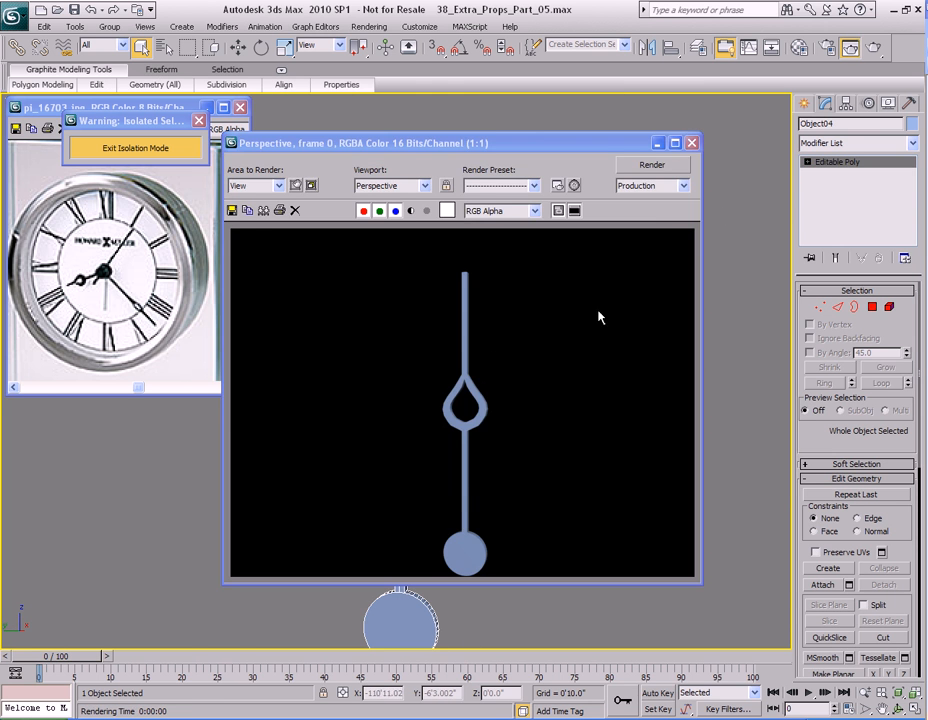
click(691, 143)
scroll(511, 383, down, 3)
scroll(522, 377, up, 4)
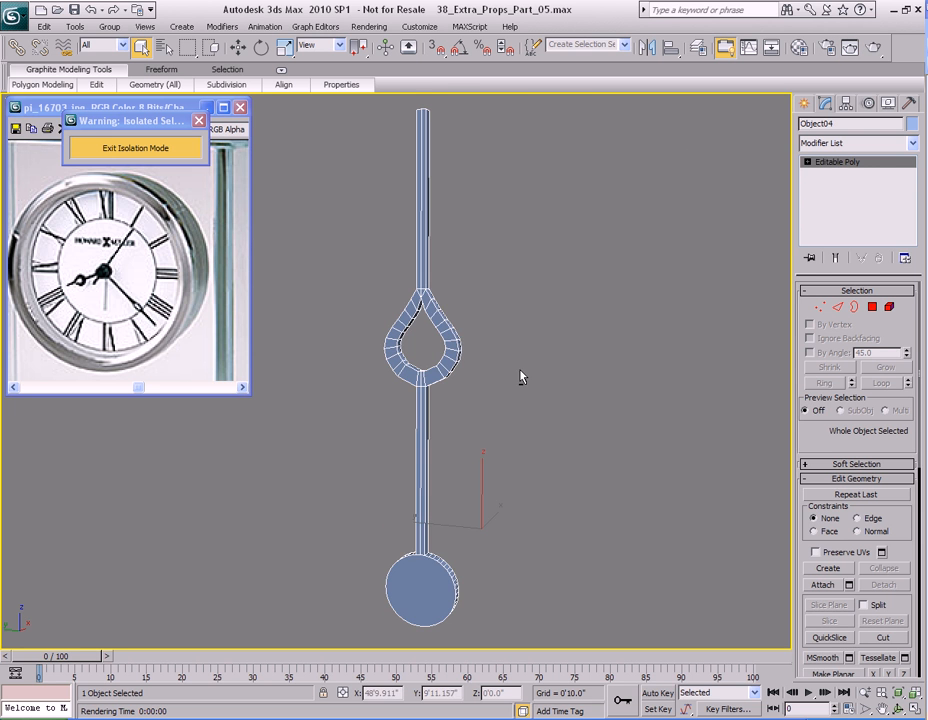
alt+middle_drag(552, 371, 543, 372)
click(166, 160)
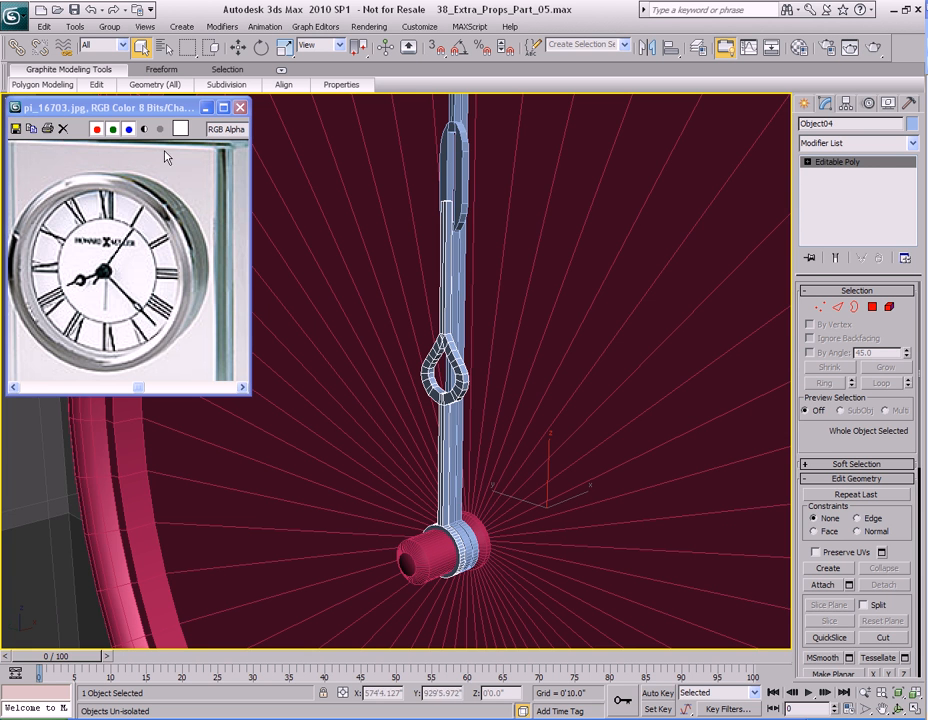
- Test-render the three stacked hands on the dial in the perspective view and close the render
key(l)
key(p)
alt+middle_drag(544, 413, 429, 425)
scroll(543, 412, down, 3)
alt+middle_drag(543, 412, 515, 408)
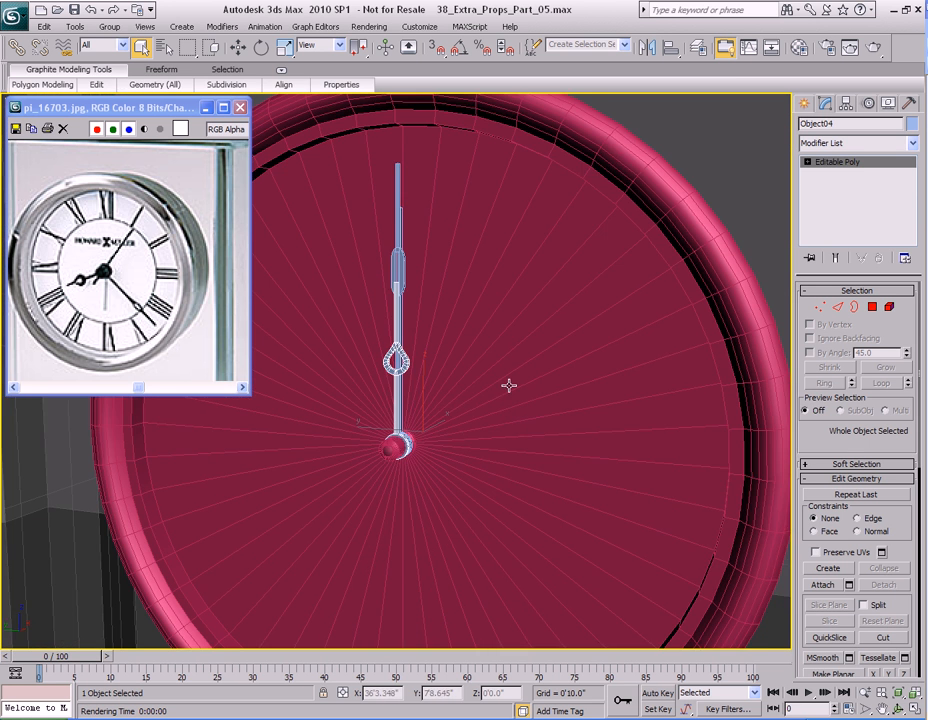
key(shift+q)
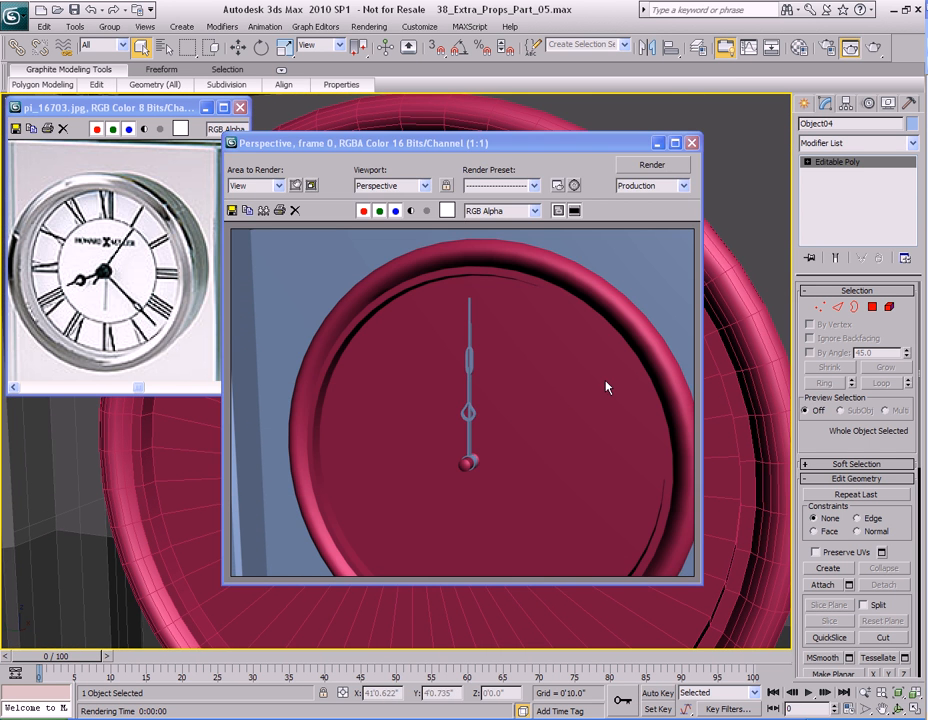
click(692, 143)
- Select the rearmost plain hand on the center pin and isolate it
middle_drag(507, 470, 560, 405)
scroll(521, 414, up, 4)
alt+middle_drag(582, 477, 526, 466)
scroll(526, 466, up, 3)
middle_drag(517, 540, 453, 412)
scroll(538, 429, up, 3)
click(418, 377)
scroll(453, 412, up, 3)
middle_drag(505, 430, 537, 424)
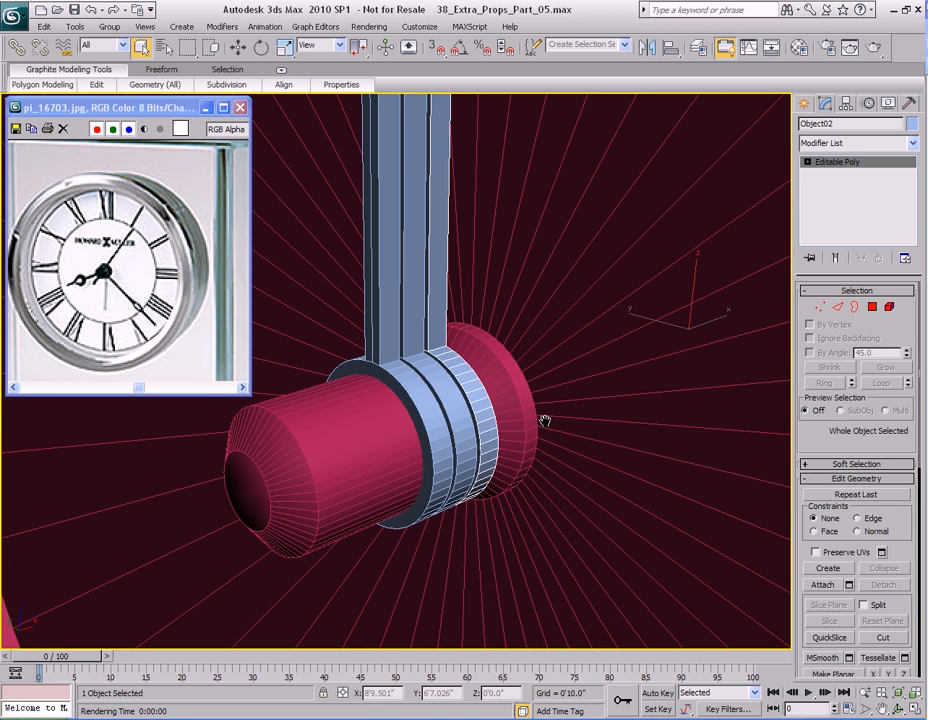
key(alt+q)
- Tessellate the front face of the plain hand's round hub using the Face type
middle_drag(426, 540, 485, 453)
key(4)
click(415, 464)
key(z)
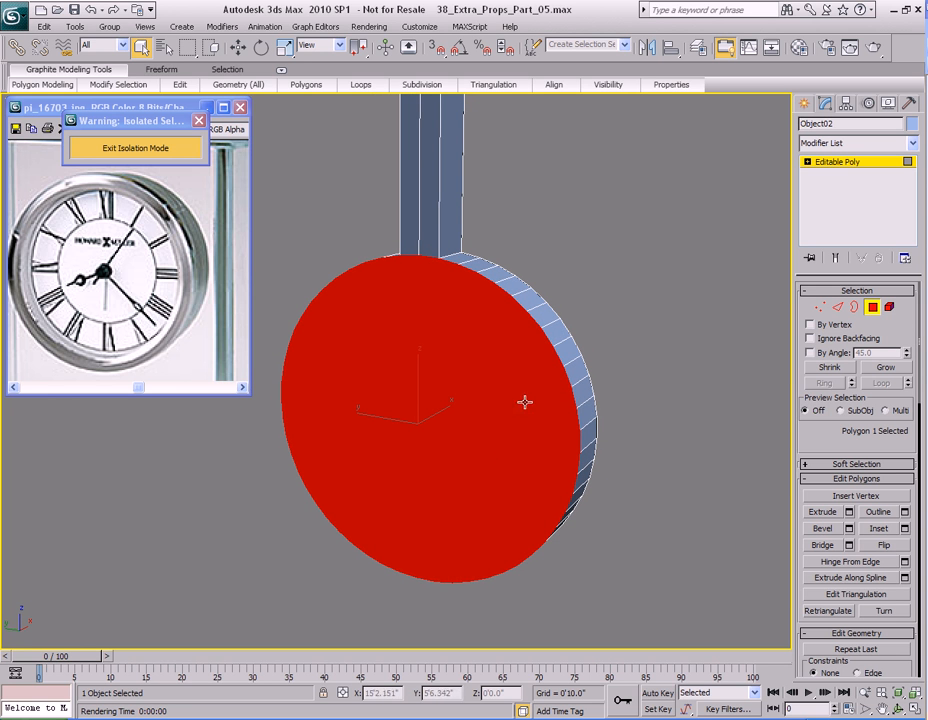
mouse_move(435, 91)
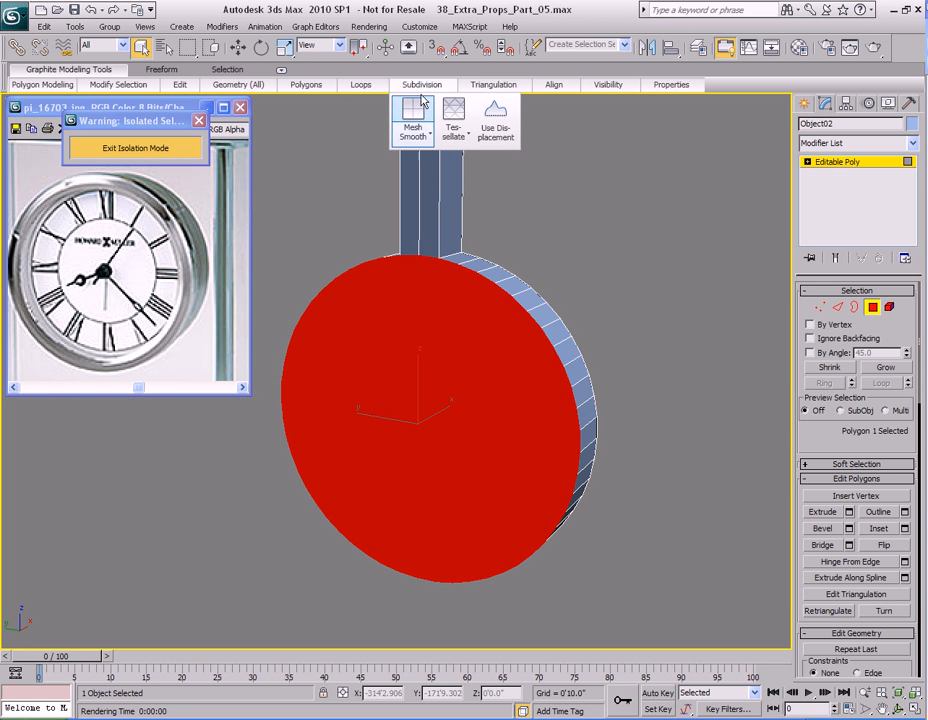
click(455, 136)
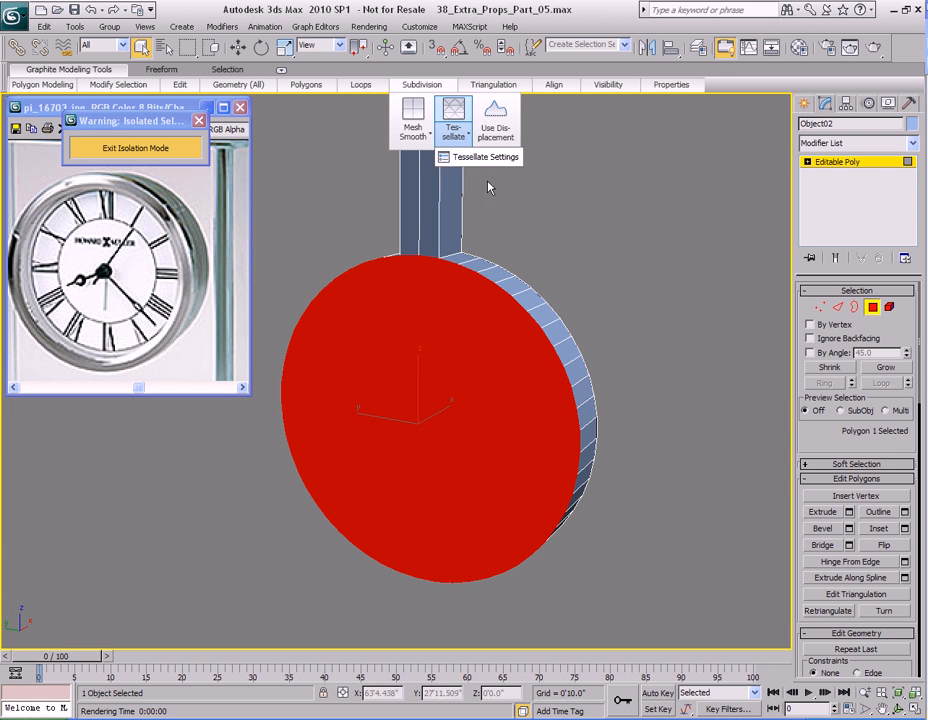
click(445, 157)
drag(466, 365, 704, 216)
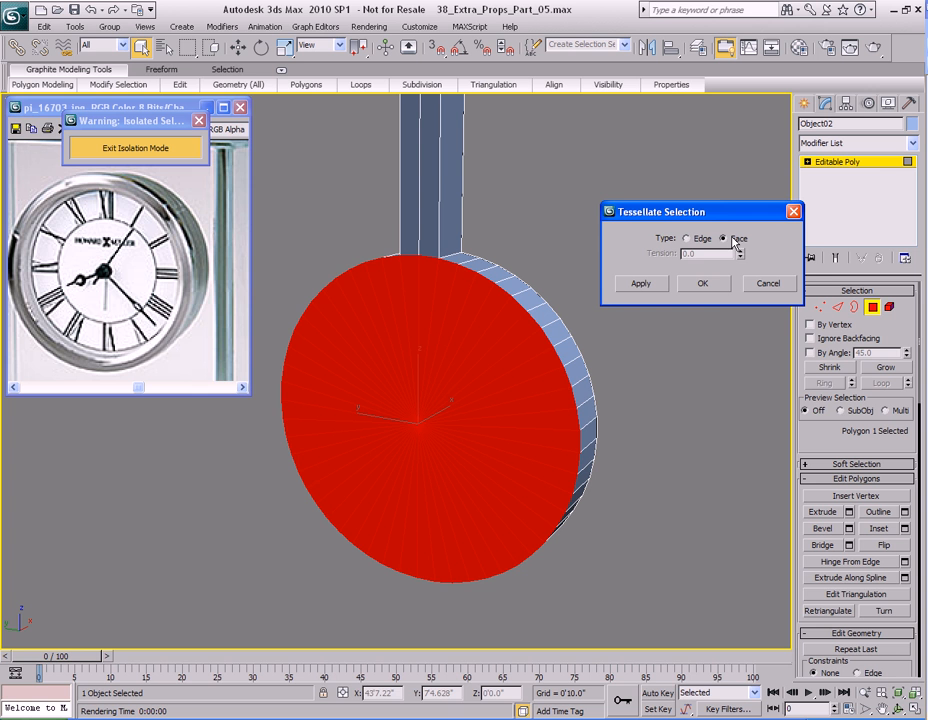
click(713, 289)
- Inspect the hub's center vertex, leave sub-object editing, and set the snap target to Vertex
middle_drag(420, 439, 447, 369)
scroll(452, 368, up, 3)
middle_drag(513, 364, 472, 410)
key(1)
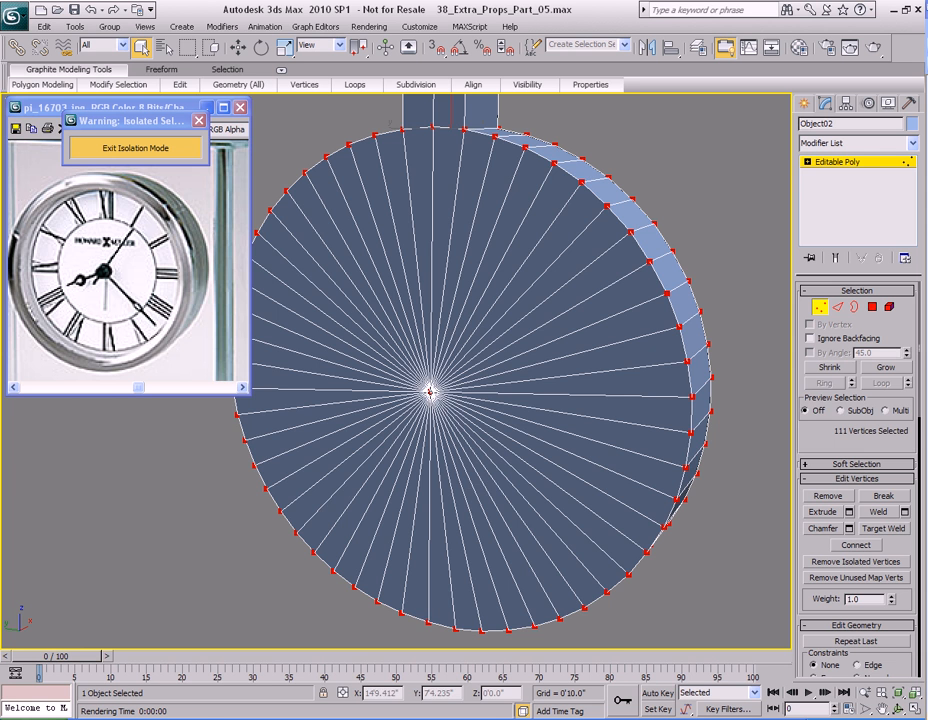
scroll(447, 398, down, 6)
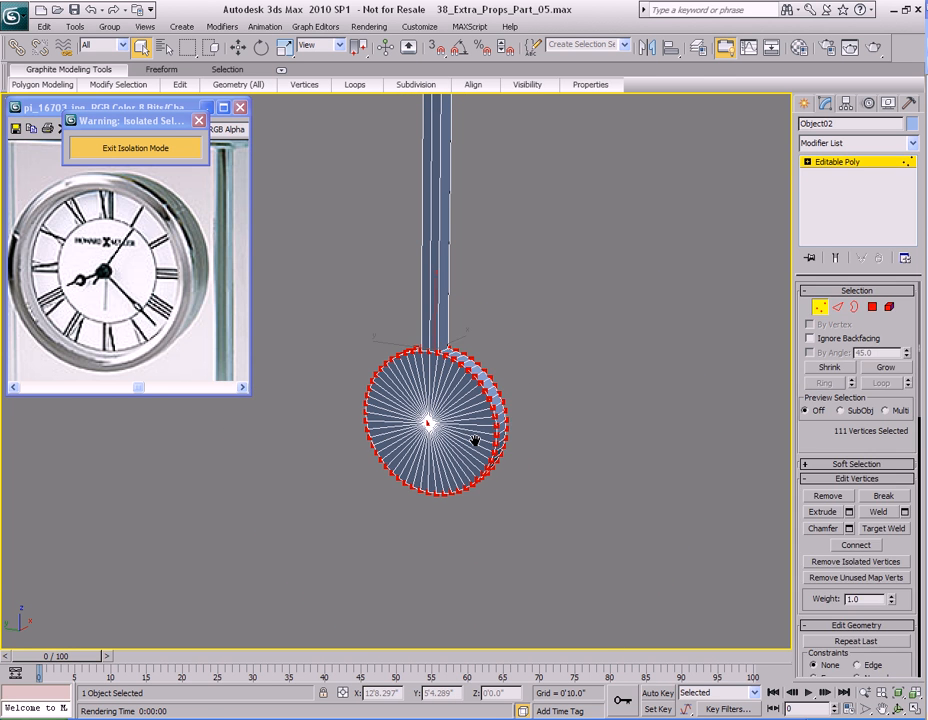
key(1)
middle_drag(560, 344, 555, 381)
shift+right_click(549, 314)
click(514, 331)
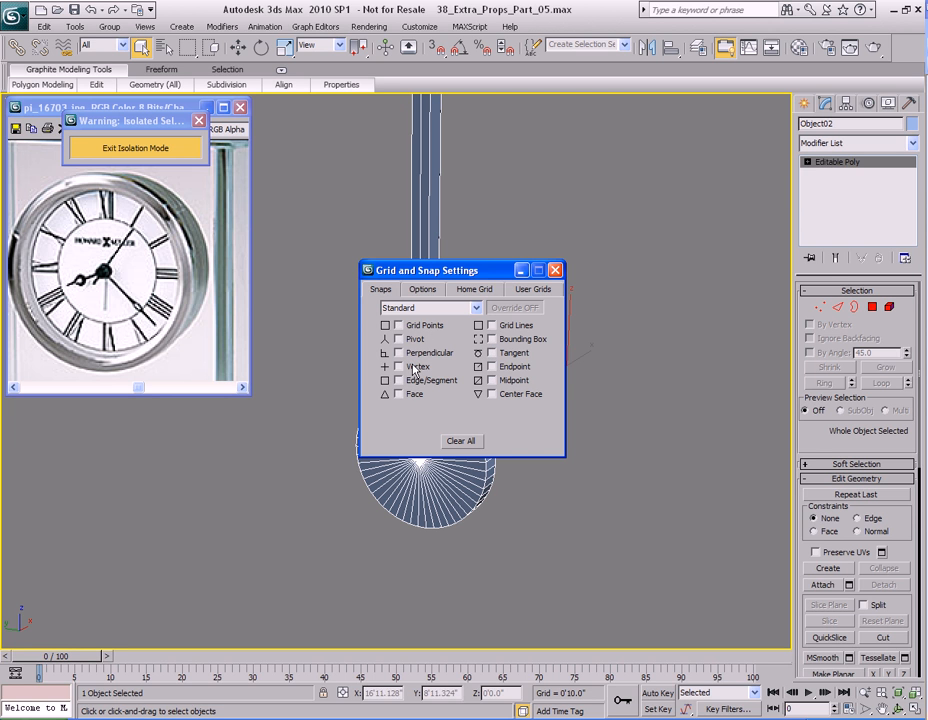
click(556, 273)
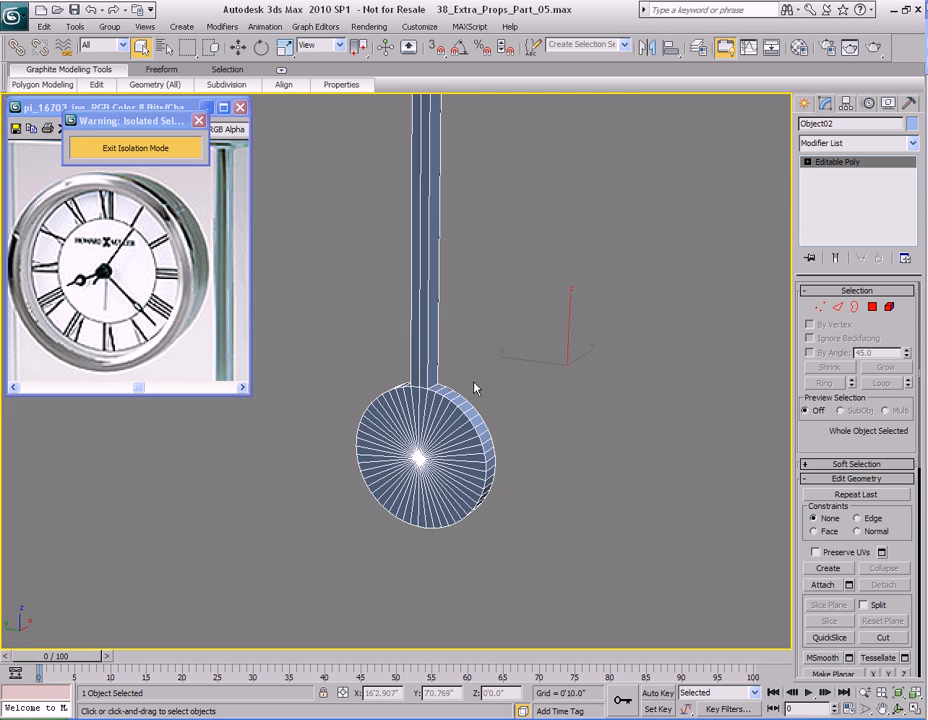
- Move the plain hand's pivot onto the center vertex of its hub with vertex snapping, and turn snapping off
middle_drag(560, 348, 577, 385)
click(847, 103)
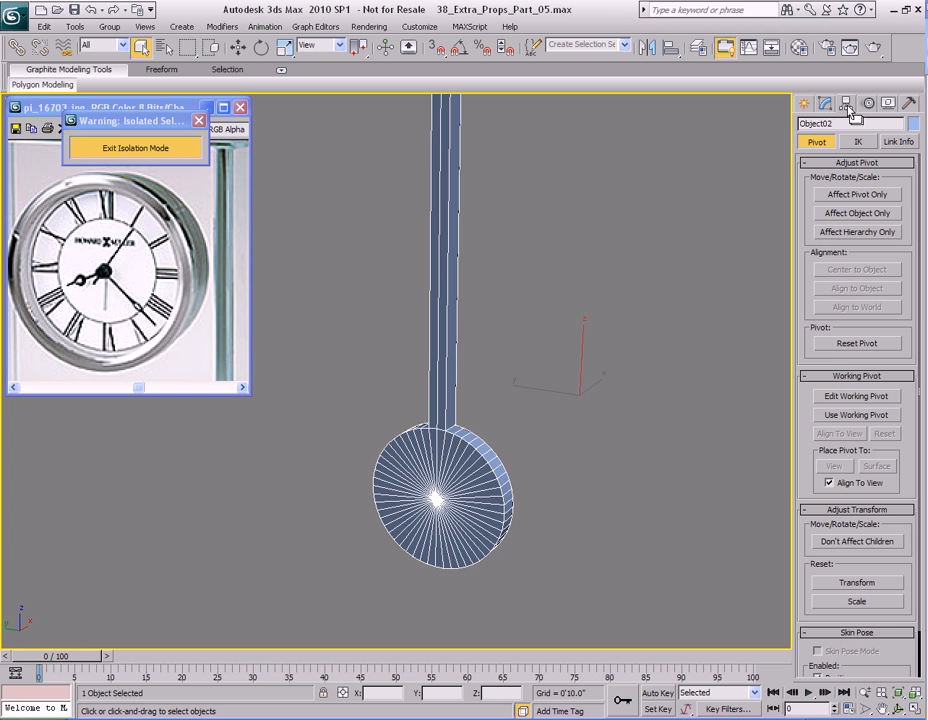
click(857, 194)
key(w)
scroll(620, 300, up, 5)
key(s)
drag(675, 264, 427, 394)
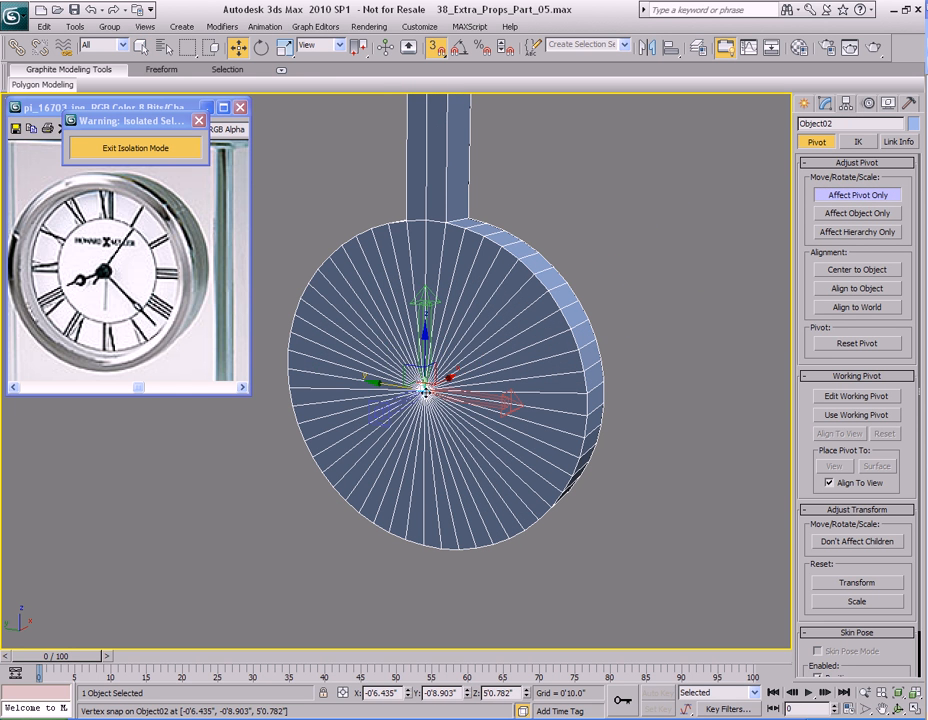
middle_drag(516, 321, 526, 390)
scroll(526, 391, down, 3)
key(s)
key(1)
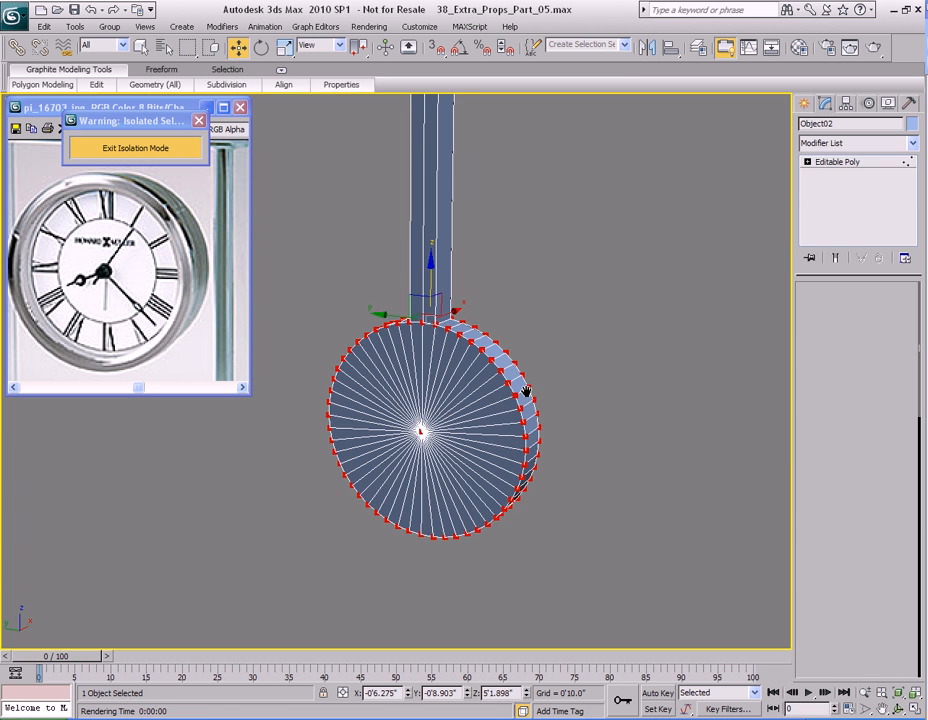
- Try rotating the plain hand about its new hub pivot
scroll(523, 383, down, 5)
middle_drag(522, 381, 522, 427)
key(e)
scroll(522, 416, down, 4)
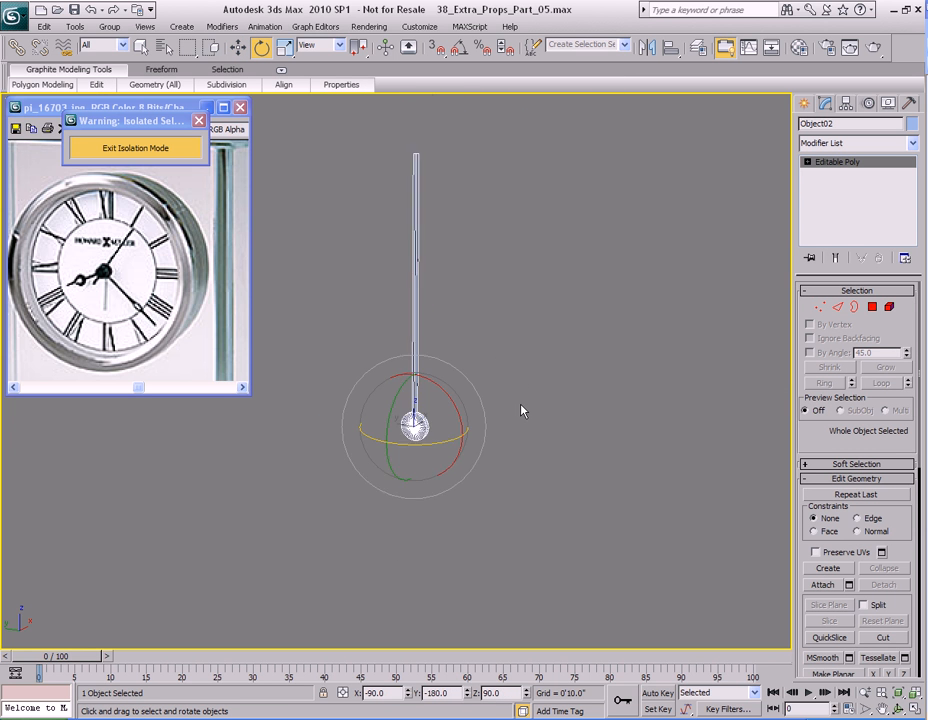
drag(443, 392, 501, 325)
key(q)
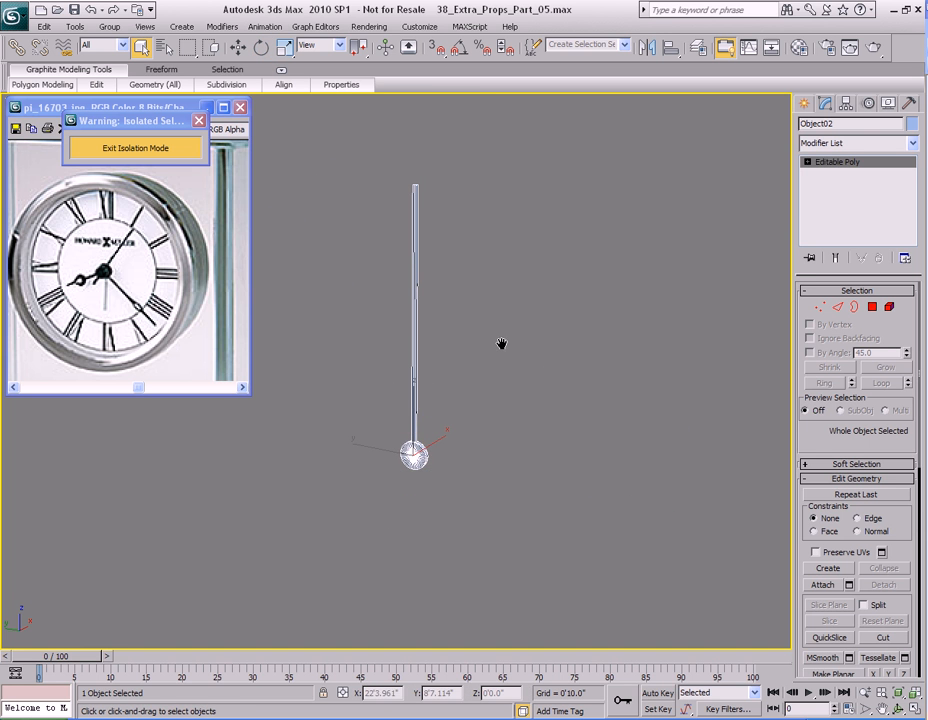
- Isolate the middle hand instead and tessellate the front face of its hub using the Face type
click(189, 150)
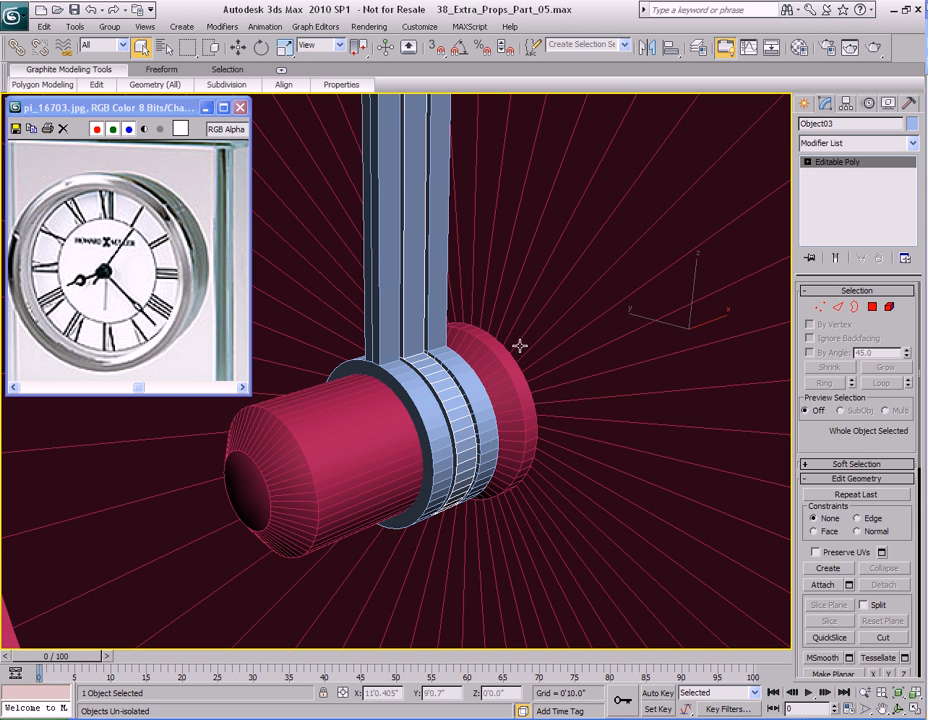
key(alt+q)
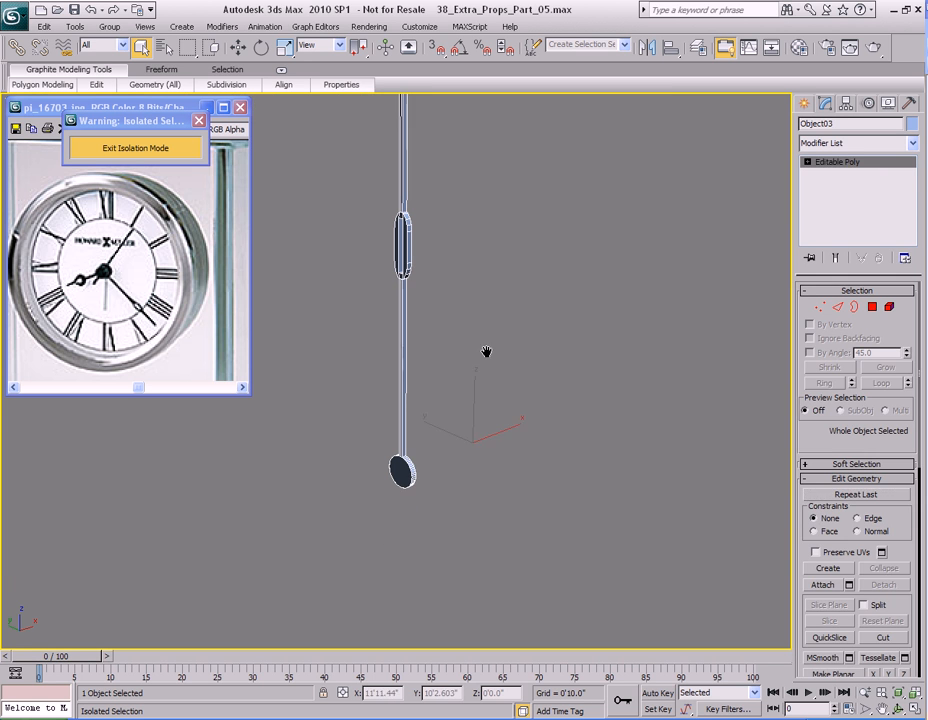
key(4)
click(402, 453)
key(z)
right_click(532, 349)
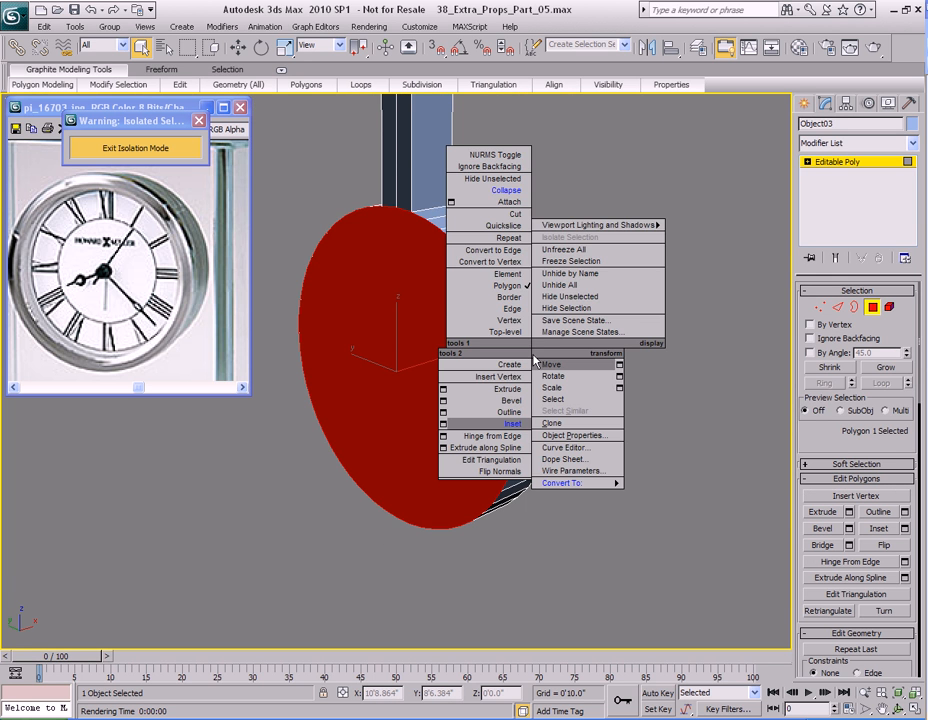
mouse_move(422, 85)
shift+click(454, 110)
click(484, 344)
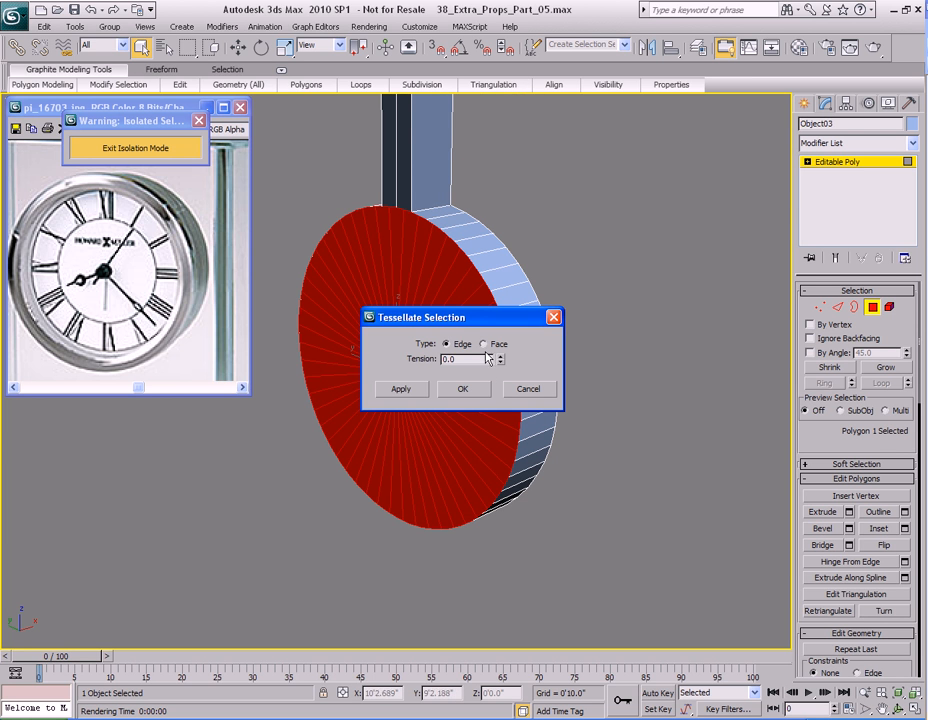
click(456, 389)
- Snap the middle hand's pivot to the center vertex of its tessellated hub
middle_drag(478, 388, 491, 410)
scroll(522, 387, up, 1)
scroll(518, 390, down, 2)
key(4)
click(846, 103)
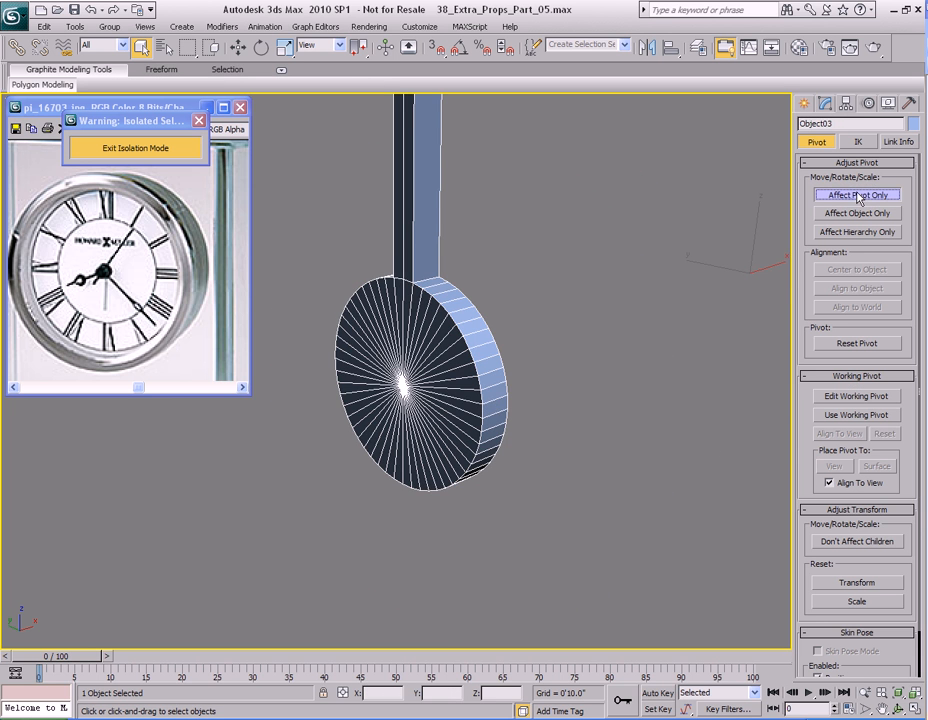
click(857, 195)
key(w)
key(s)
drag(729, 289, 417, 375)
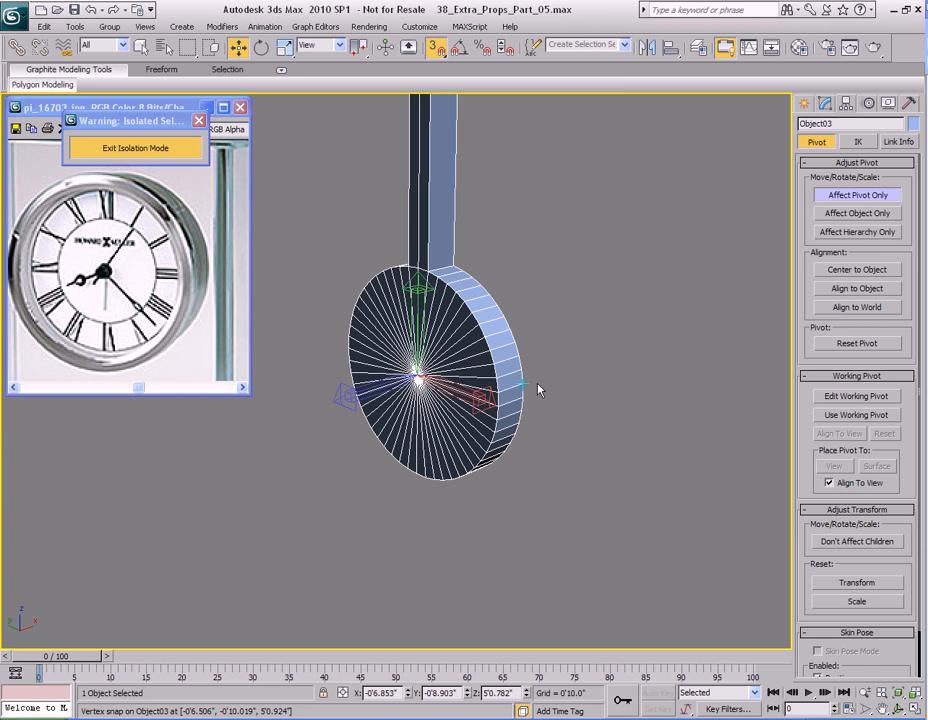
key(4)
- Isolate the front teardrop hand instead and tessellate the front face of its hub
click(135, 148)
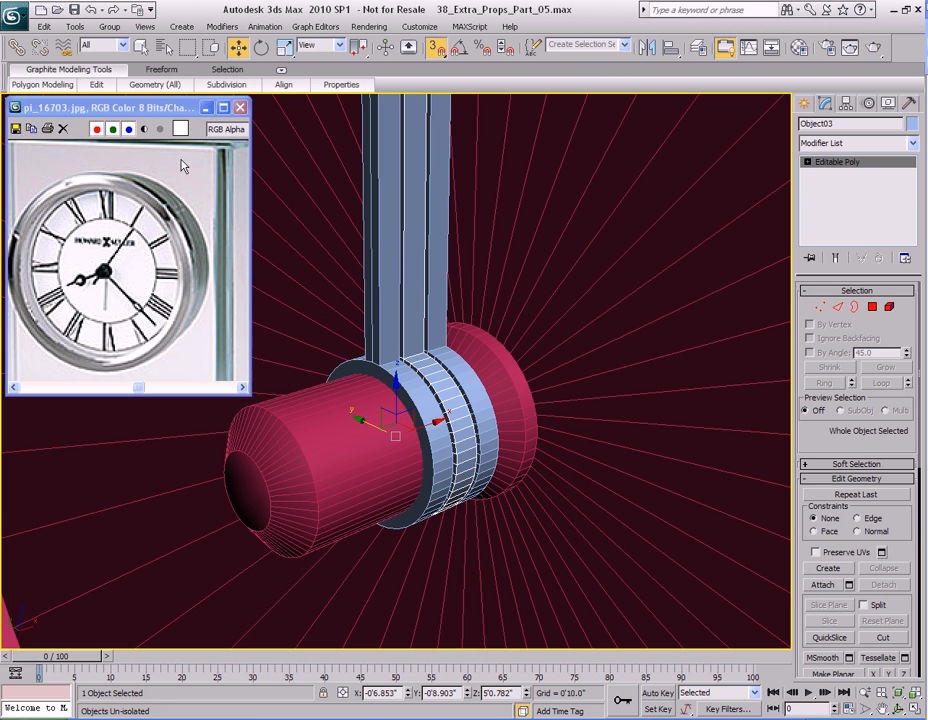
key(q)
click(450, 407)
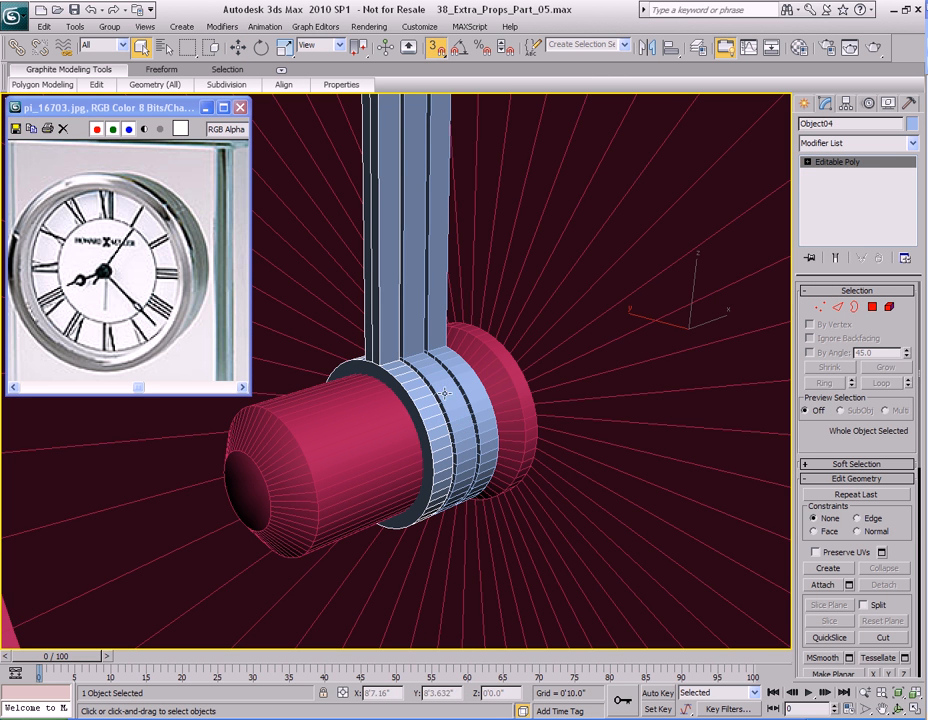
key(alt+q)
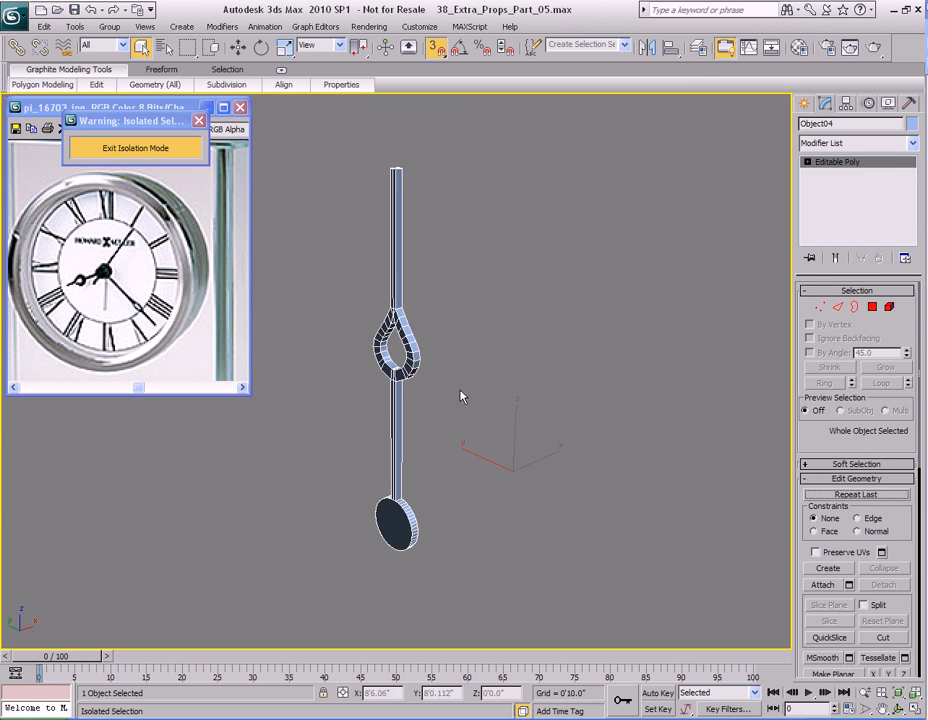
key(4)
click(414, 450)
key(z)
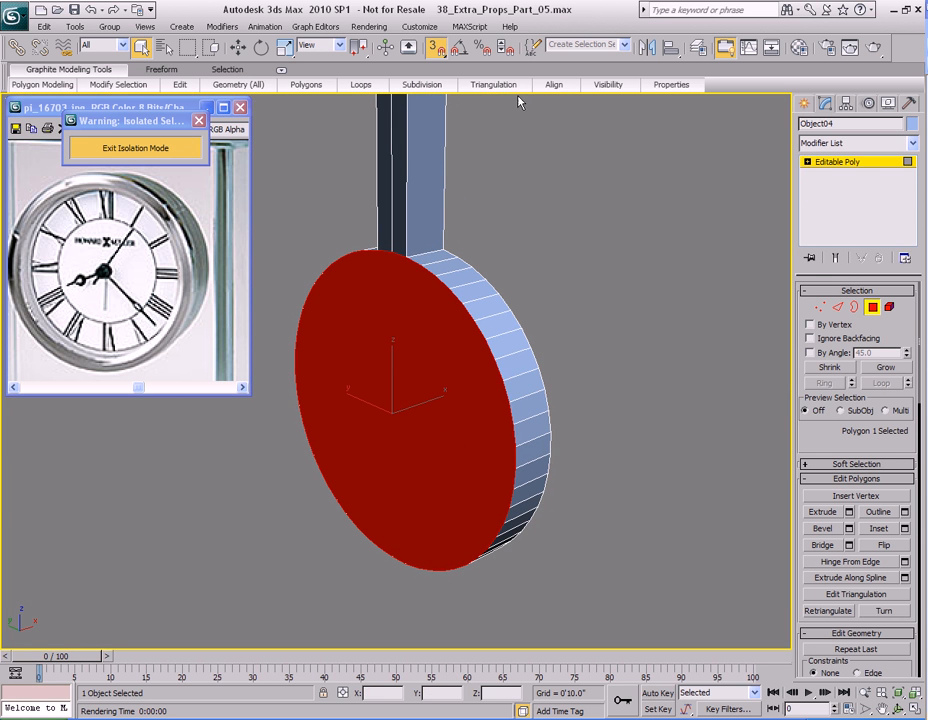
mouse_move(421, 88)
shift+click(453, 115)
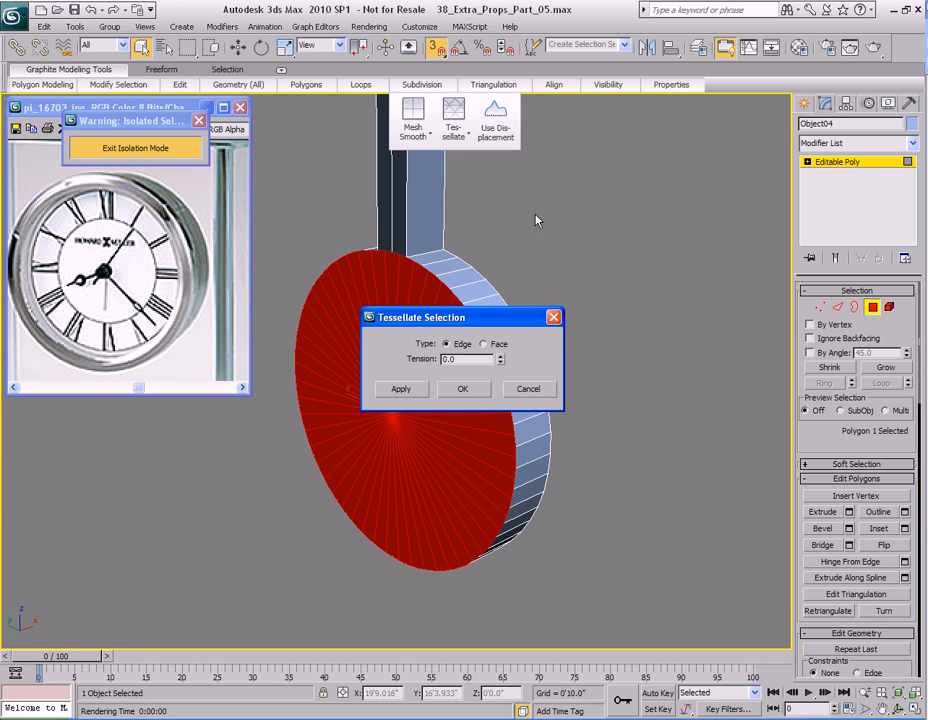
click(463, 389)
- Snap the teardrop hand's pivot to the center vertex of its hub, and turn snapping off
middle_drag(468, 387, 503, 364)
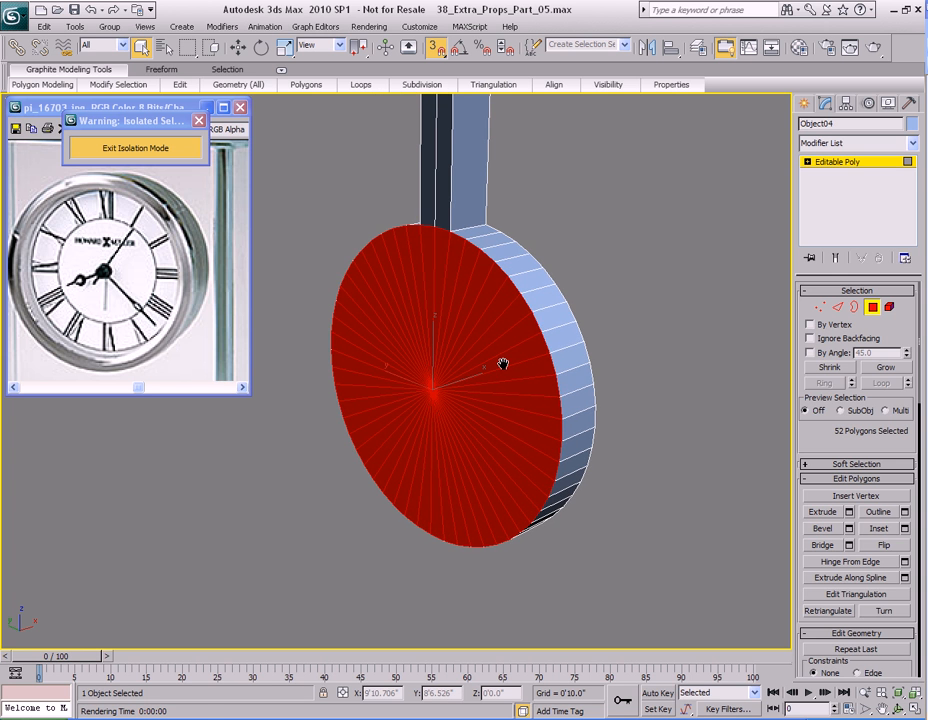
key(4)
scroll(504, 365, down, 3)
click(847, 103)
click(857, 195)
alt+middle_drag(582, 317, 650, 316)
key(w)
drag(652, 293, 408, 411)
key(s)
key(s)
drag(493, 366, 422, 411)
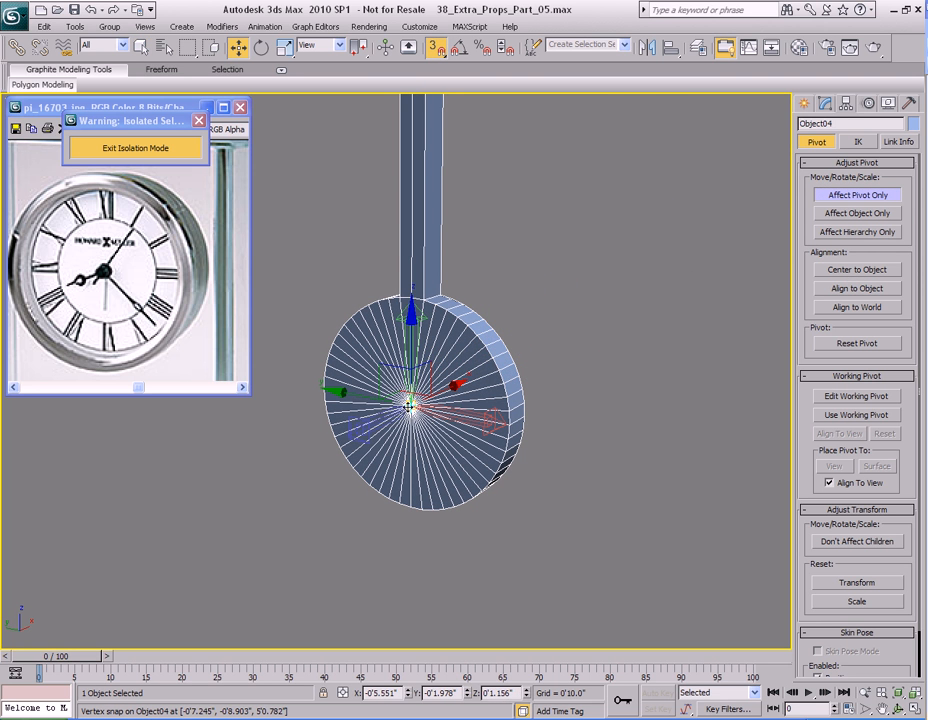
key(s)
key(1)
- Exit isolation mode and rotate the teardrop hand clockwise to about the five o'clock position, enabling angle snap
middle_drag(531, 274, 545, 301)
key(q)
click(168, 146)
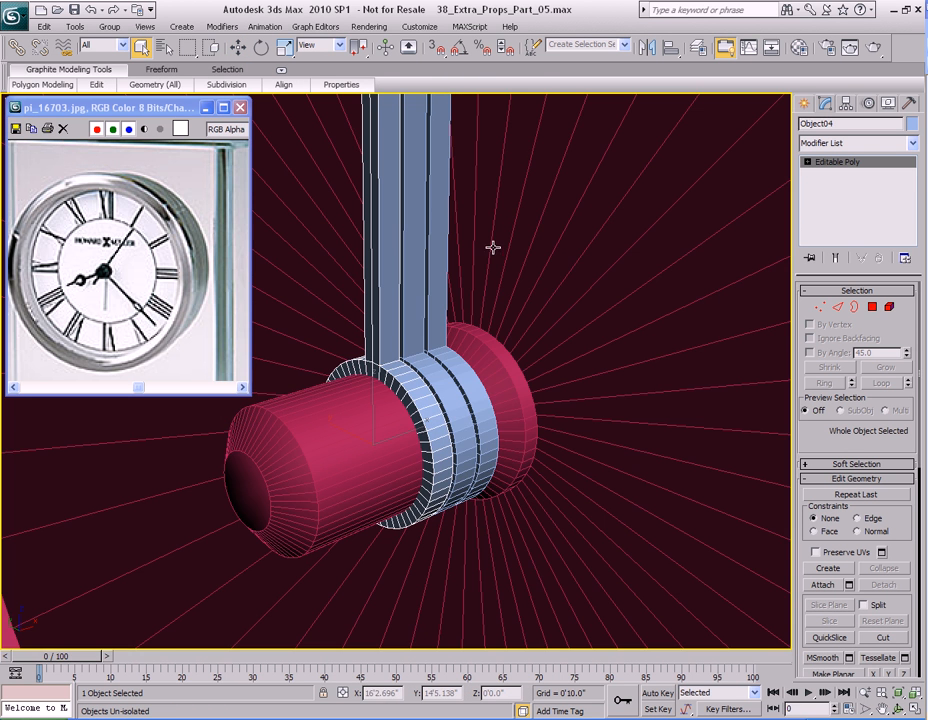
scroll(496, 248, down, 5)
key(e)
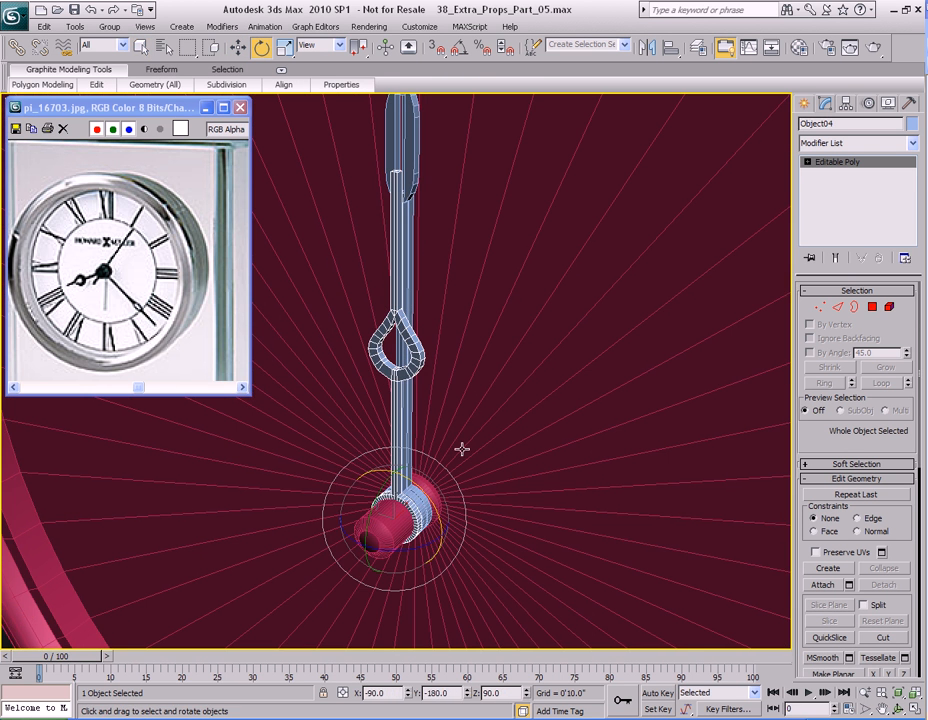
drag(423, 492, 513, 537)
right_click(513, 537)
scroll(439, 430, down, 10)
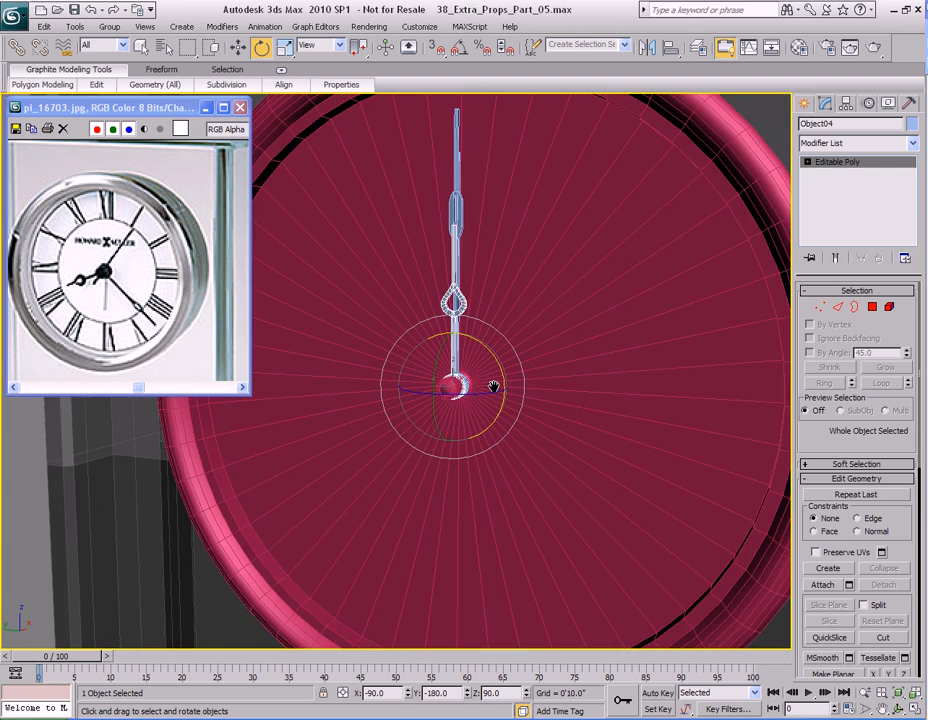
drag(430, 340, 384, 513)
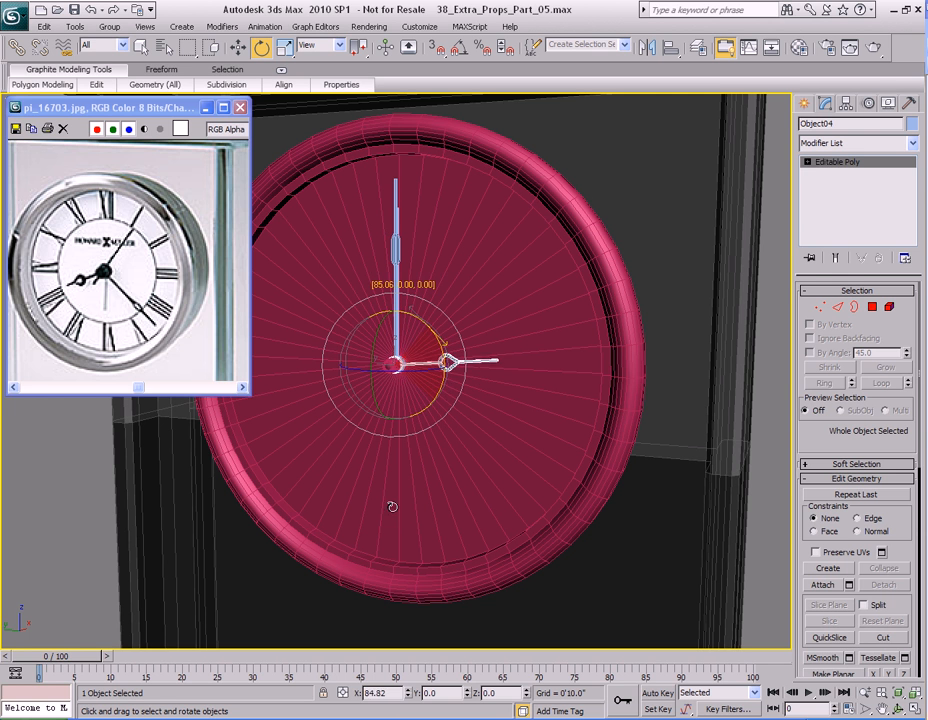
drag(454, 407, 394, 477)
key(a)
key(q)
- Rotate the middle hand with the elongated loop clockwise to point between one and two o'clock
middle_drag(438, 336, 411, 369)
scroll(450, 369, up, 5)
click(441, 354)
mouse_move(459, 339)
middle_down()
mouse_move(457, 371)
mouse_move(468, 375)
mouse_move(474, 354)
middle_up()
scroll(468, 376, down, 3)
key(w)
key(e)
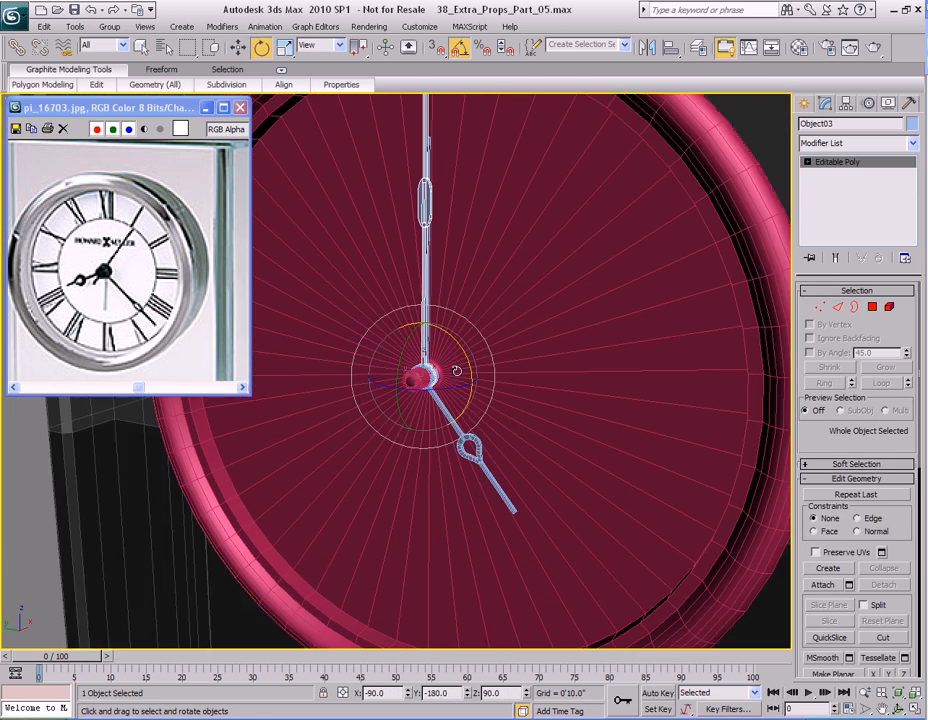
drag(461, 351, 522, 352)
key(q)
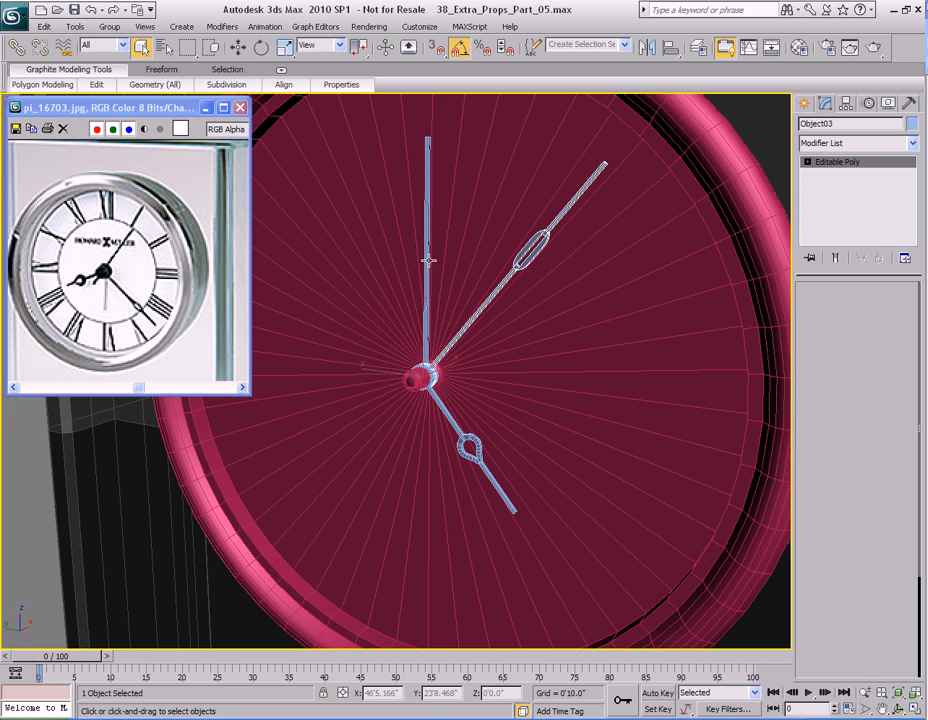
- Rotate the plain hand about its hub to roughly the eight o'clock position
click(432, 297)
click(429, 292)
key(e)
drag(429, 300, 300, 315)
key(q)
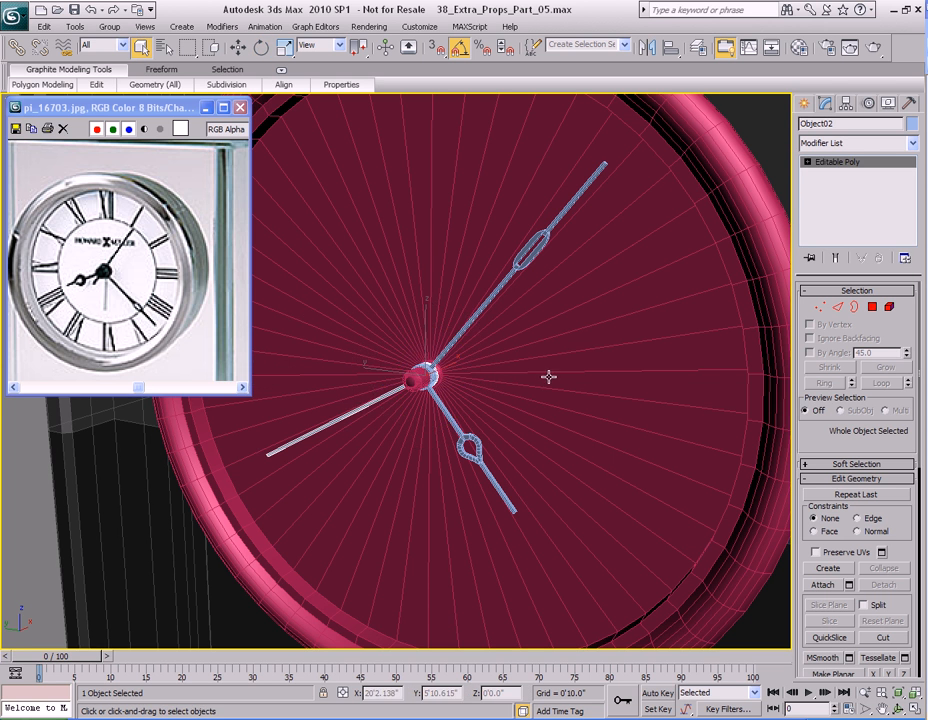
- Test-render the whole clock in the perspective view, close the render, and clear the selection
scroll(518, 348, down, 5)
key(shift+q)
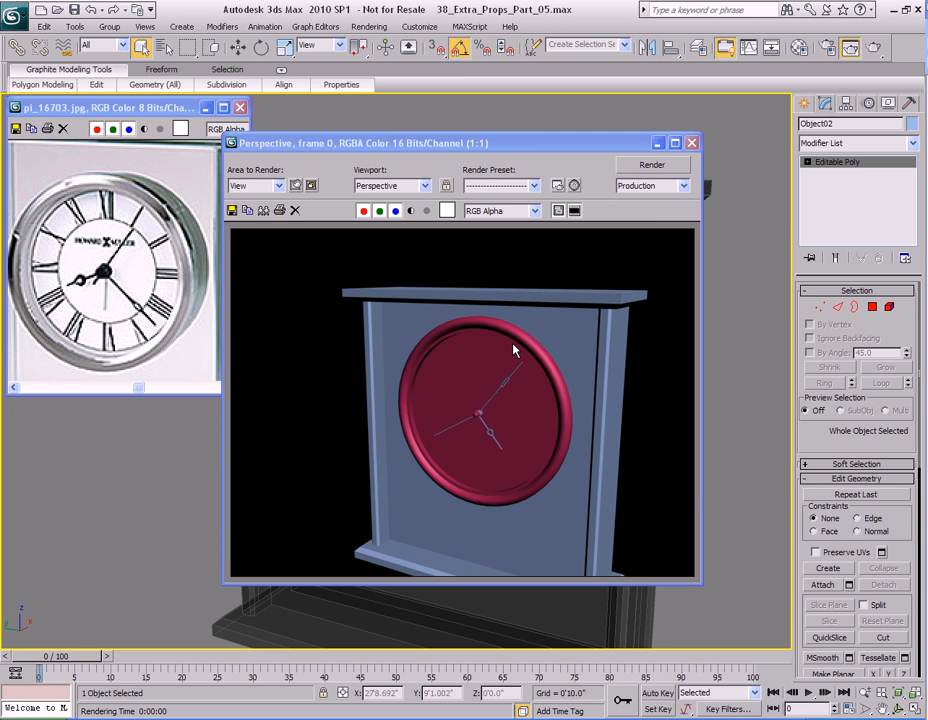
click(692, 145)
middle_drag(561, 394, 553, 367)
scroll(576, 403, up, 3)
scroll(538, 397, down, 3)
click(729, 362)
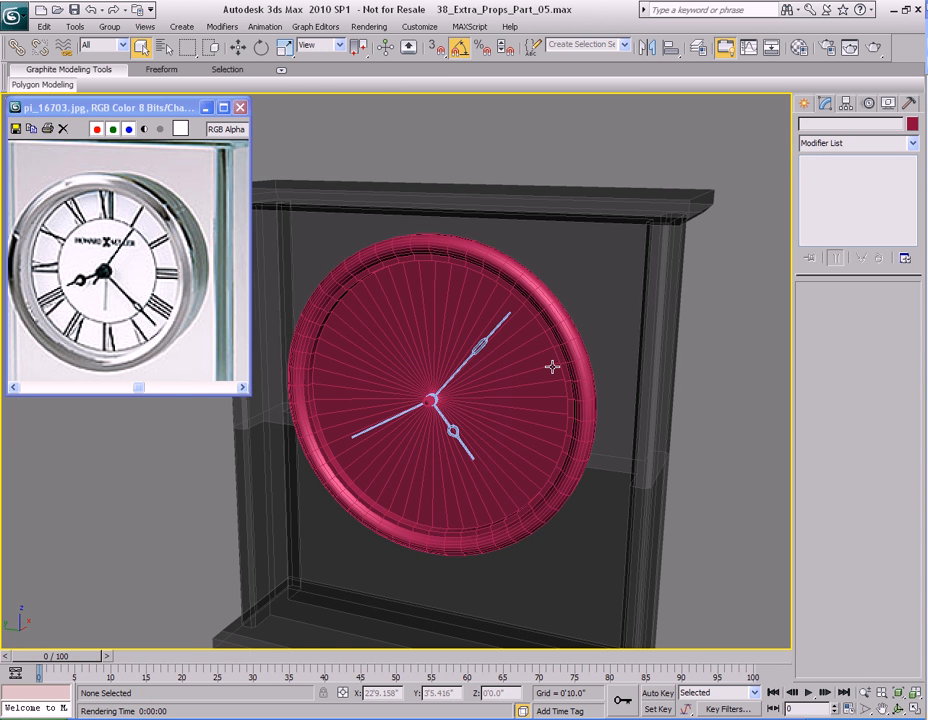